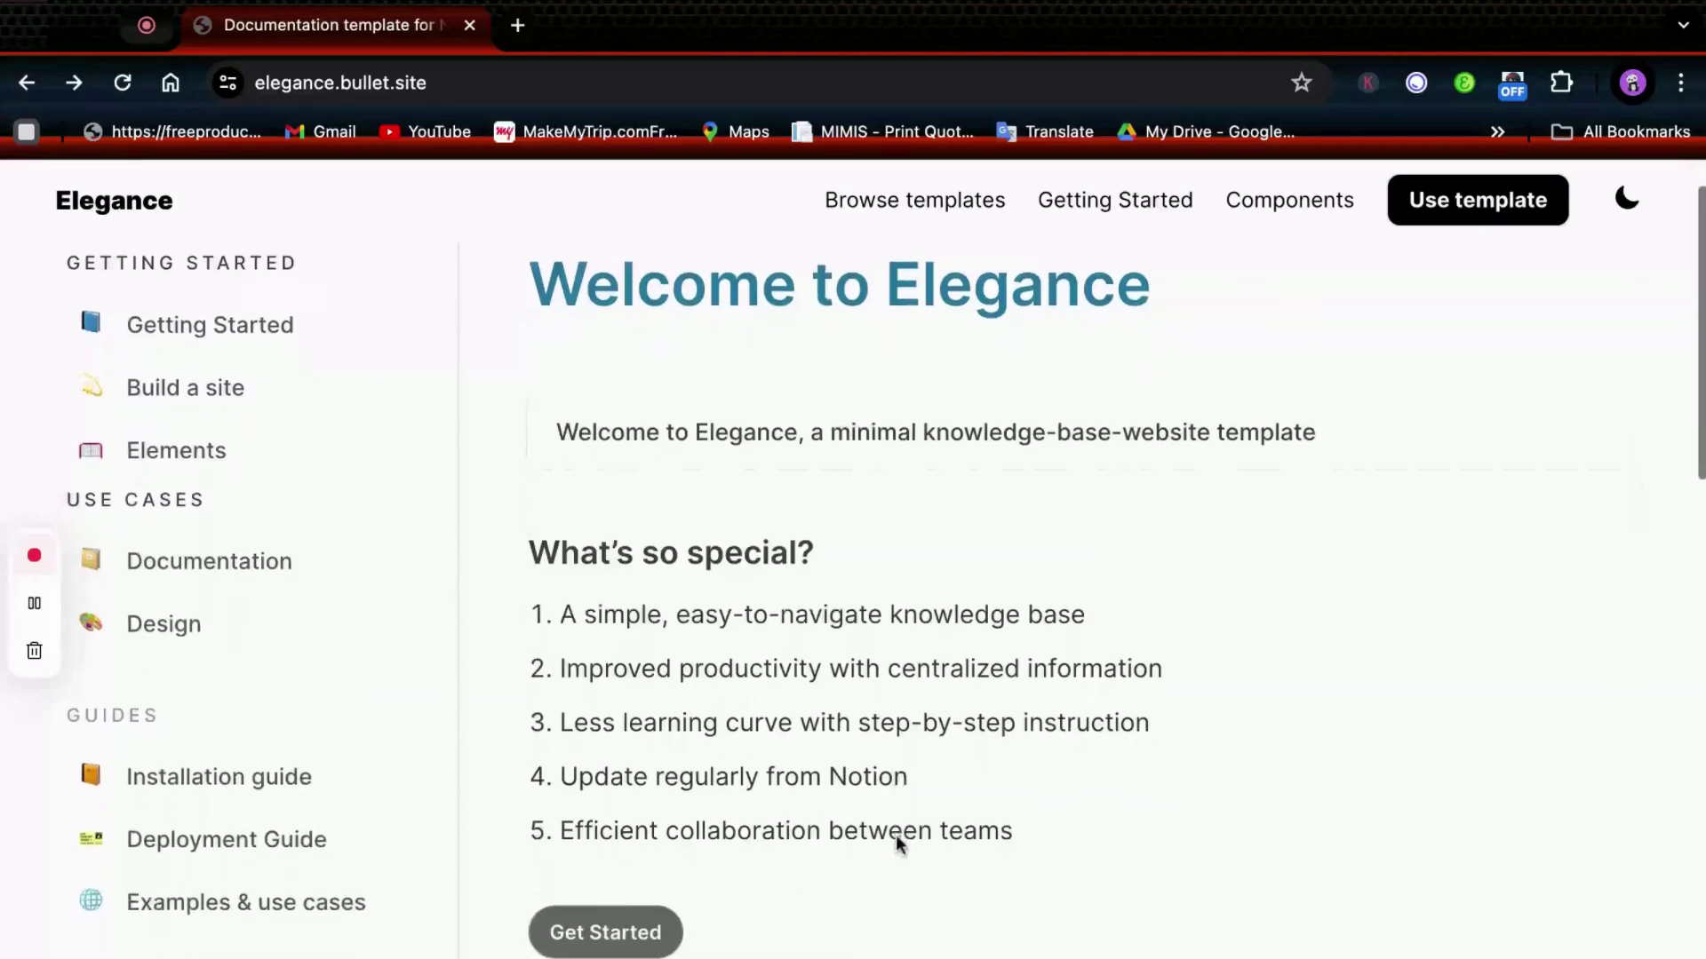
Start a new site from the Elegance template and begin naming it 'kno'.
scroll(896, 840, down, 1)
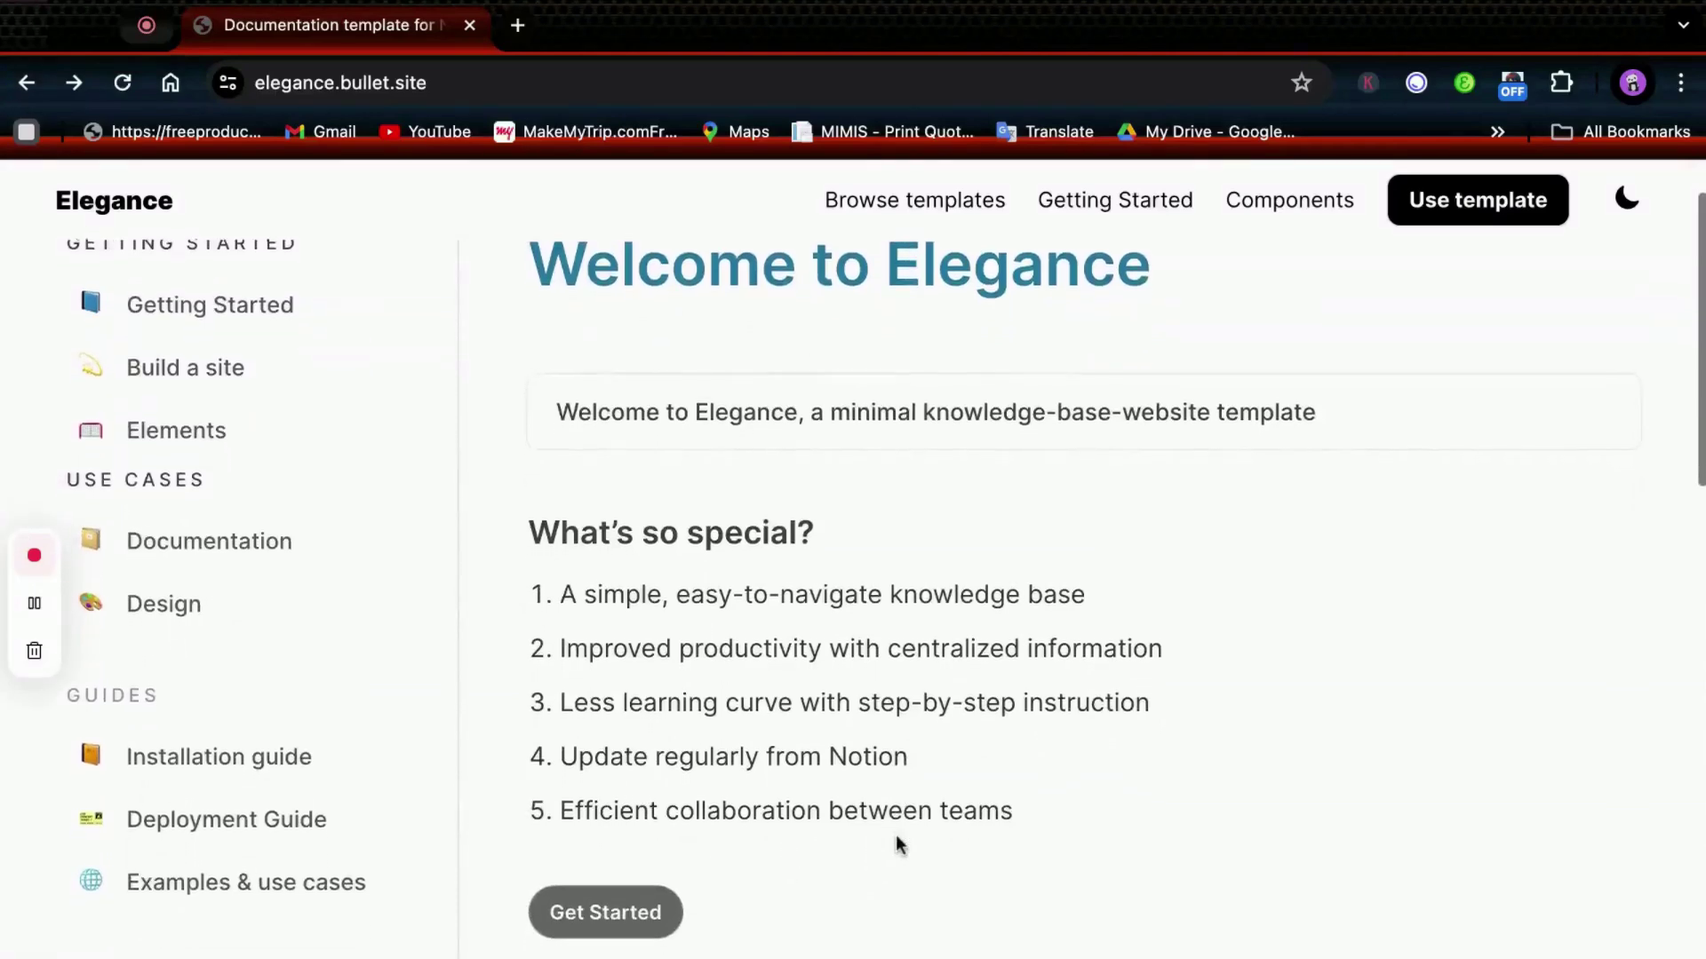
scroll(895, 844, down, 1)
scroll(896, 844, down, 1)
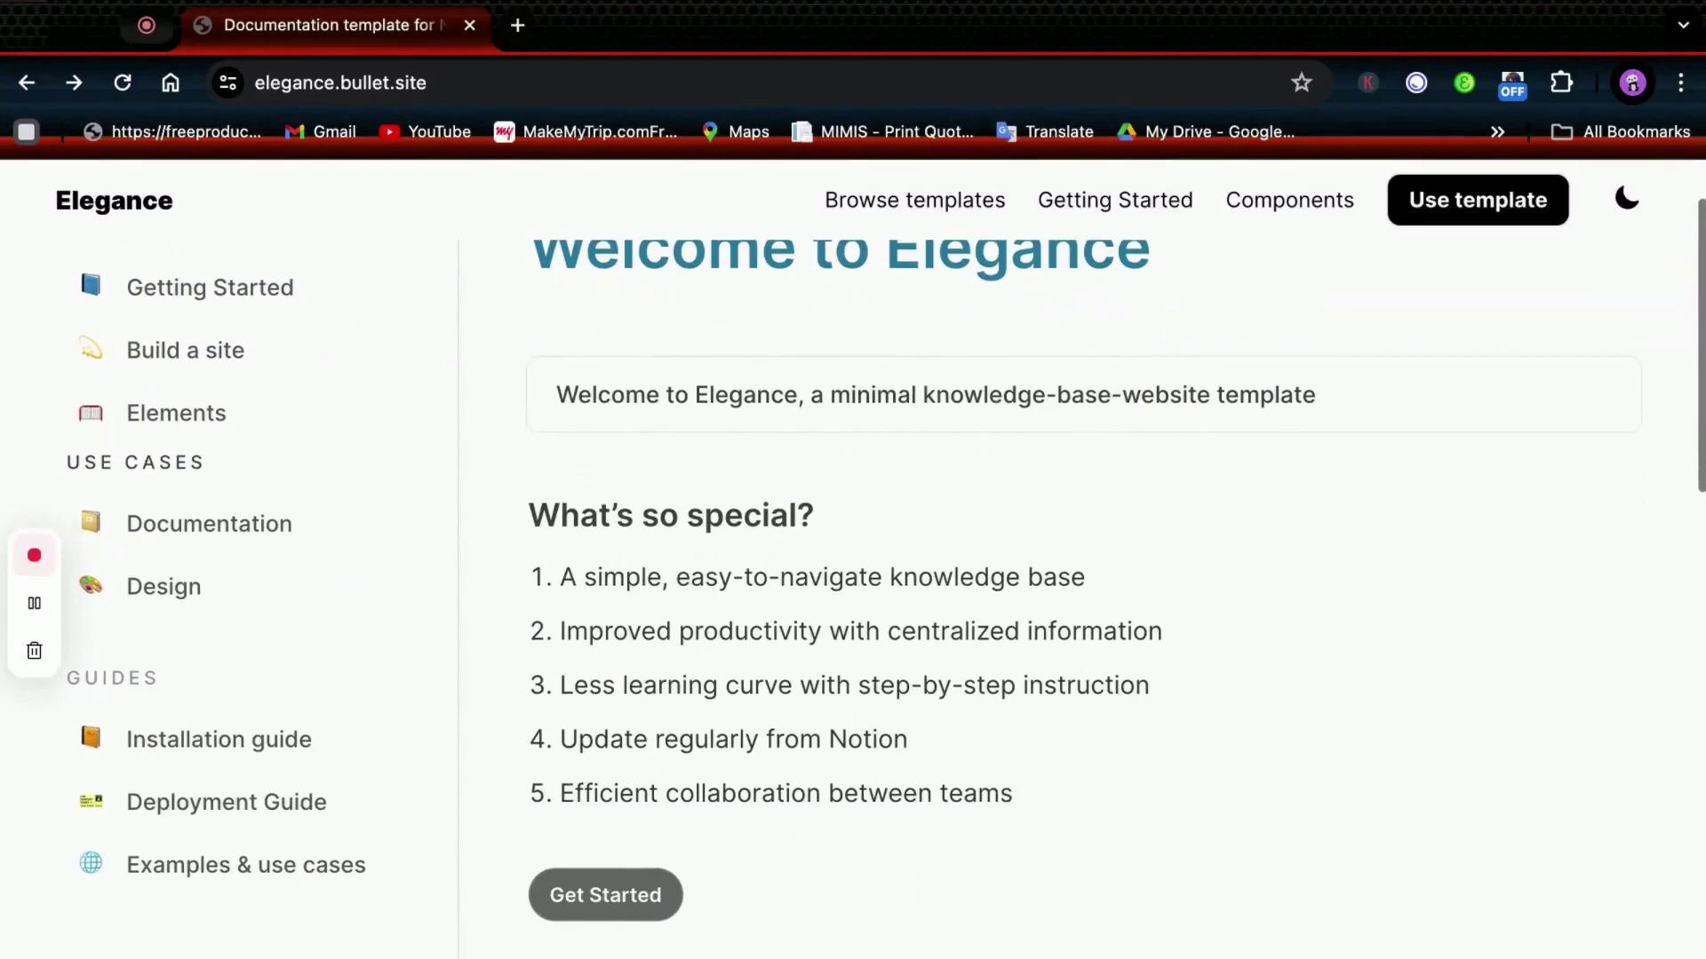
scroll(842, 584, up, 4)
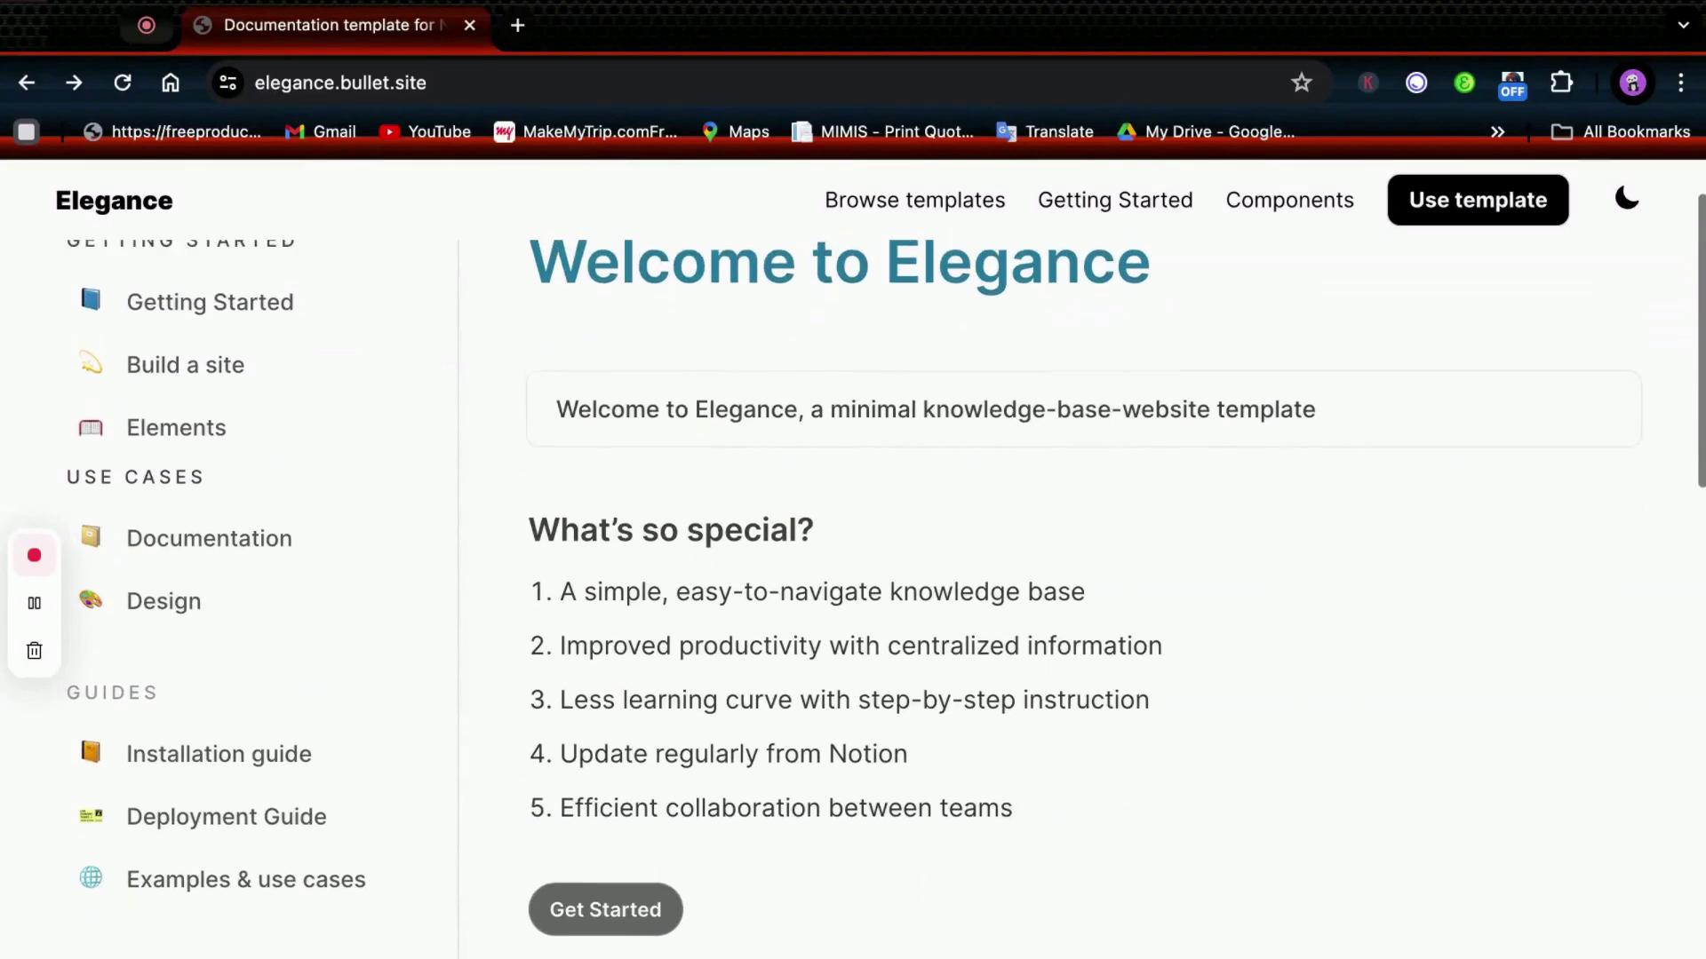
scroll(842, 585, up, 1)
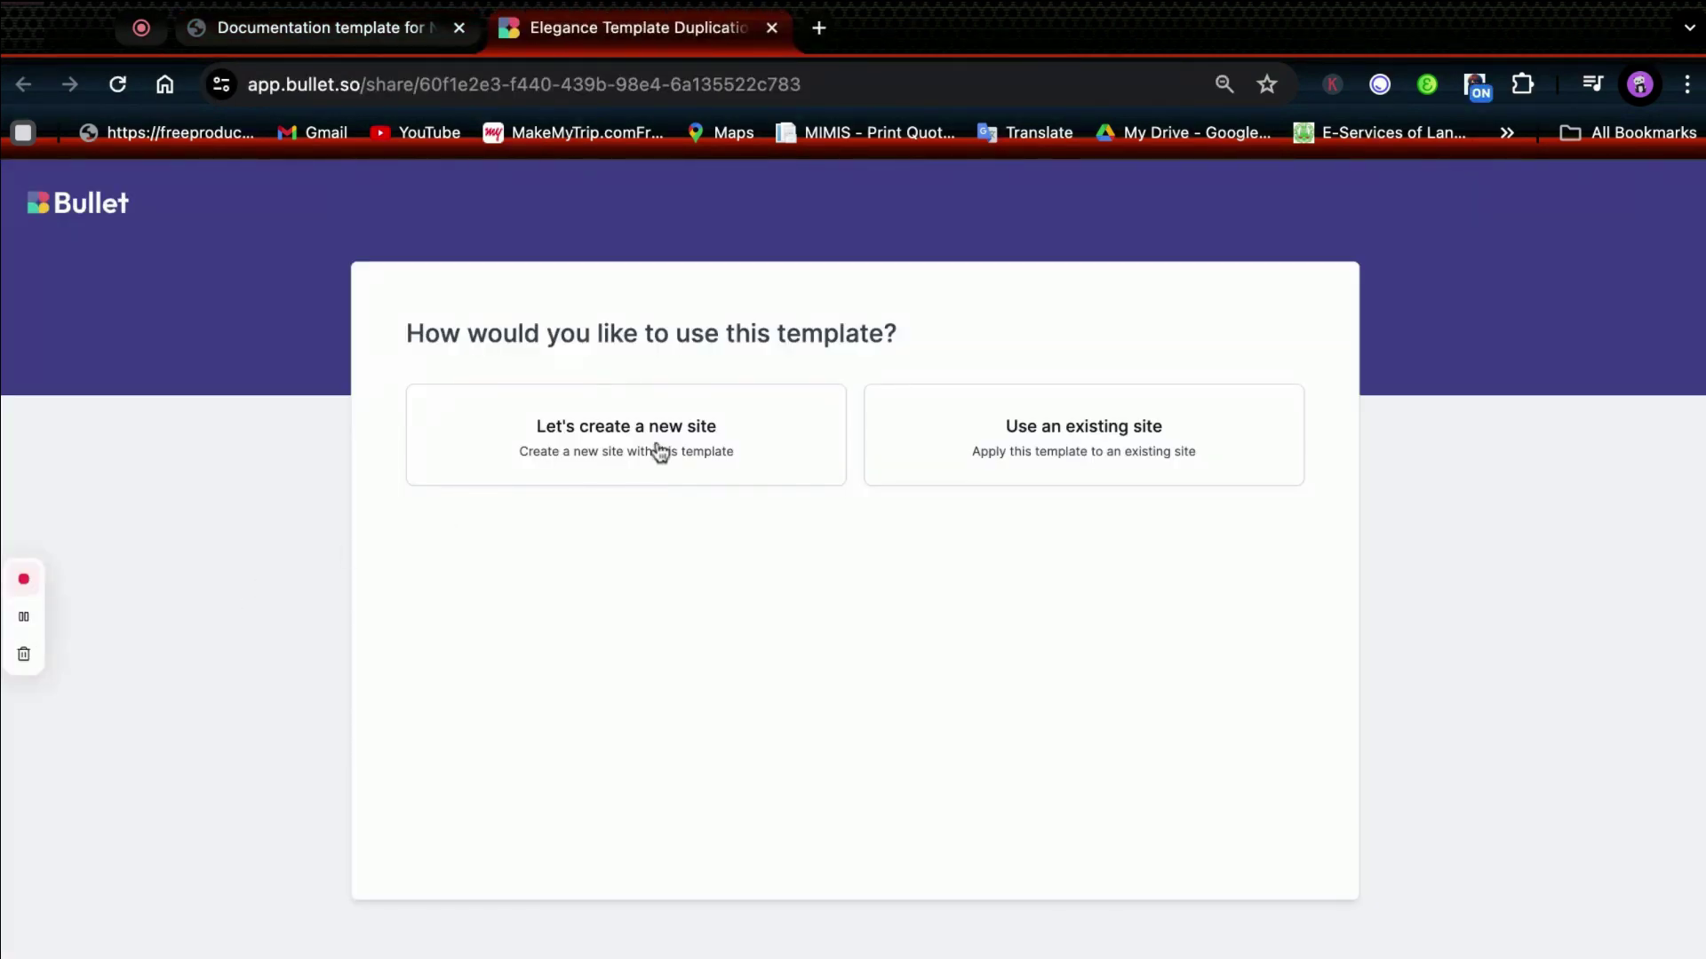
click(659, 453)
click(631, 604)
text(kno)
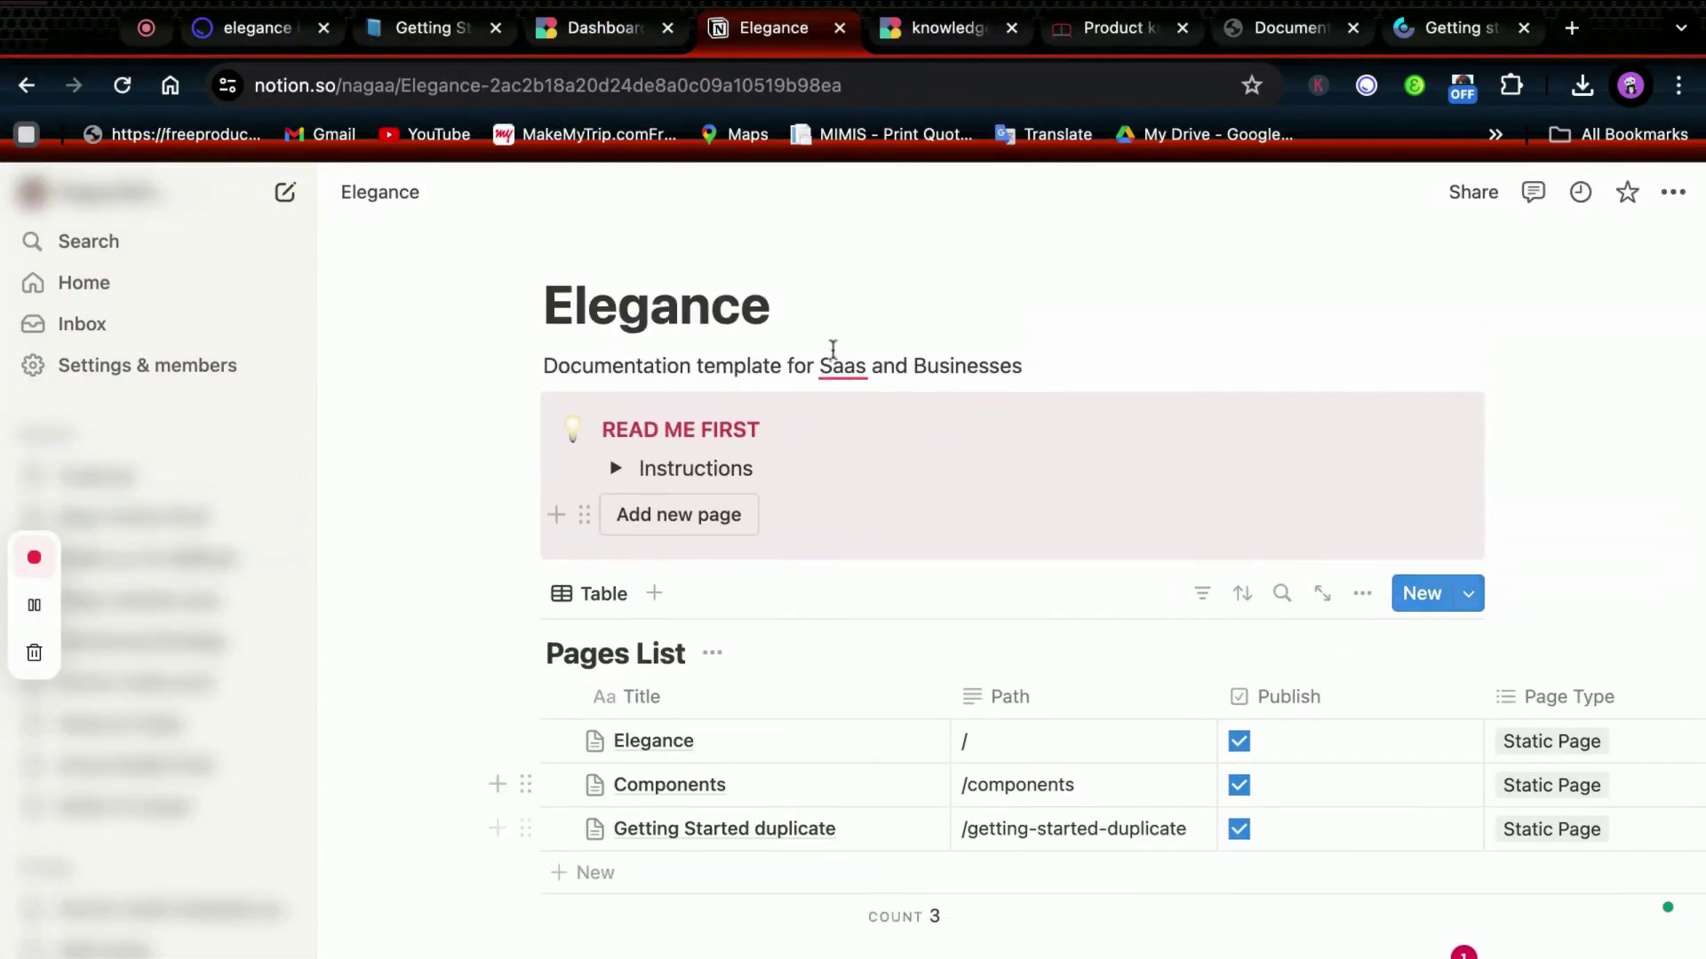
Retitle the Notion page from 'Elegance' to 'Knowledge base website'.
click(800, 316)
key(BackSpace)
key(BackSpace)
key(BackSpace)
key(BackSpace)
key(BackSpace)
key(BackSpace)
key(BackSpace)
key(BackSpace)
text(Know)
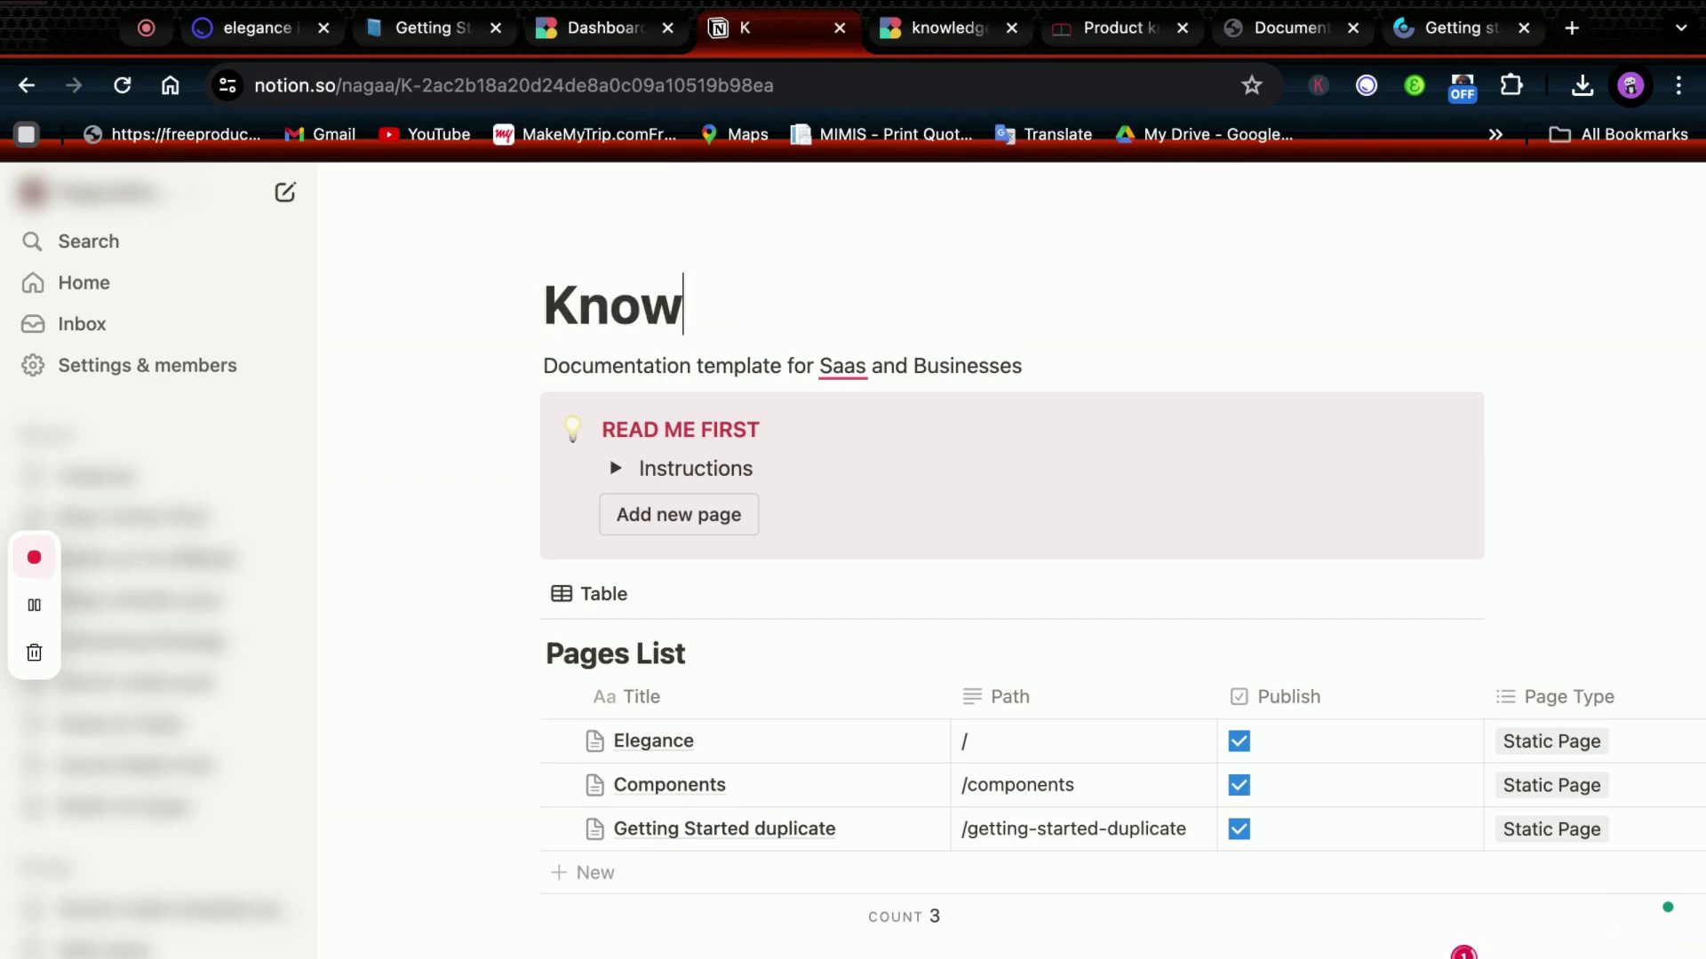
text(ledge base website)
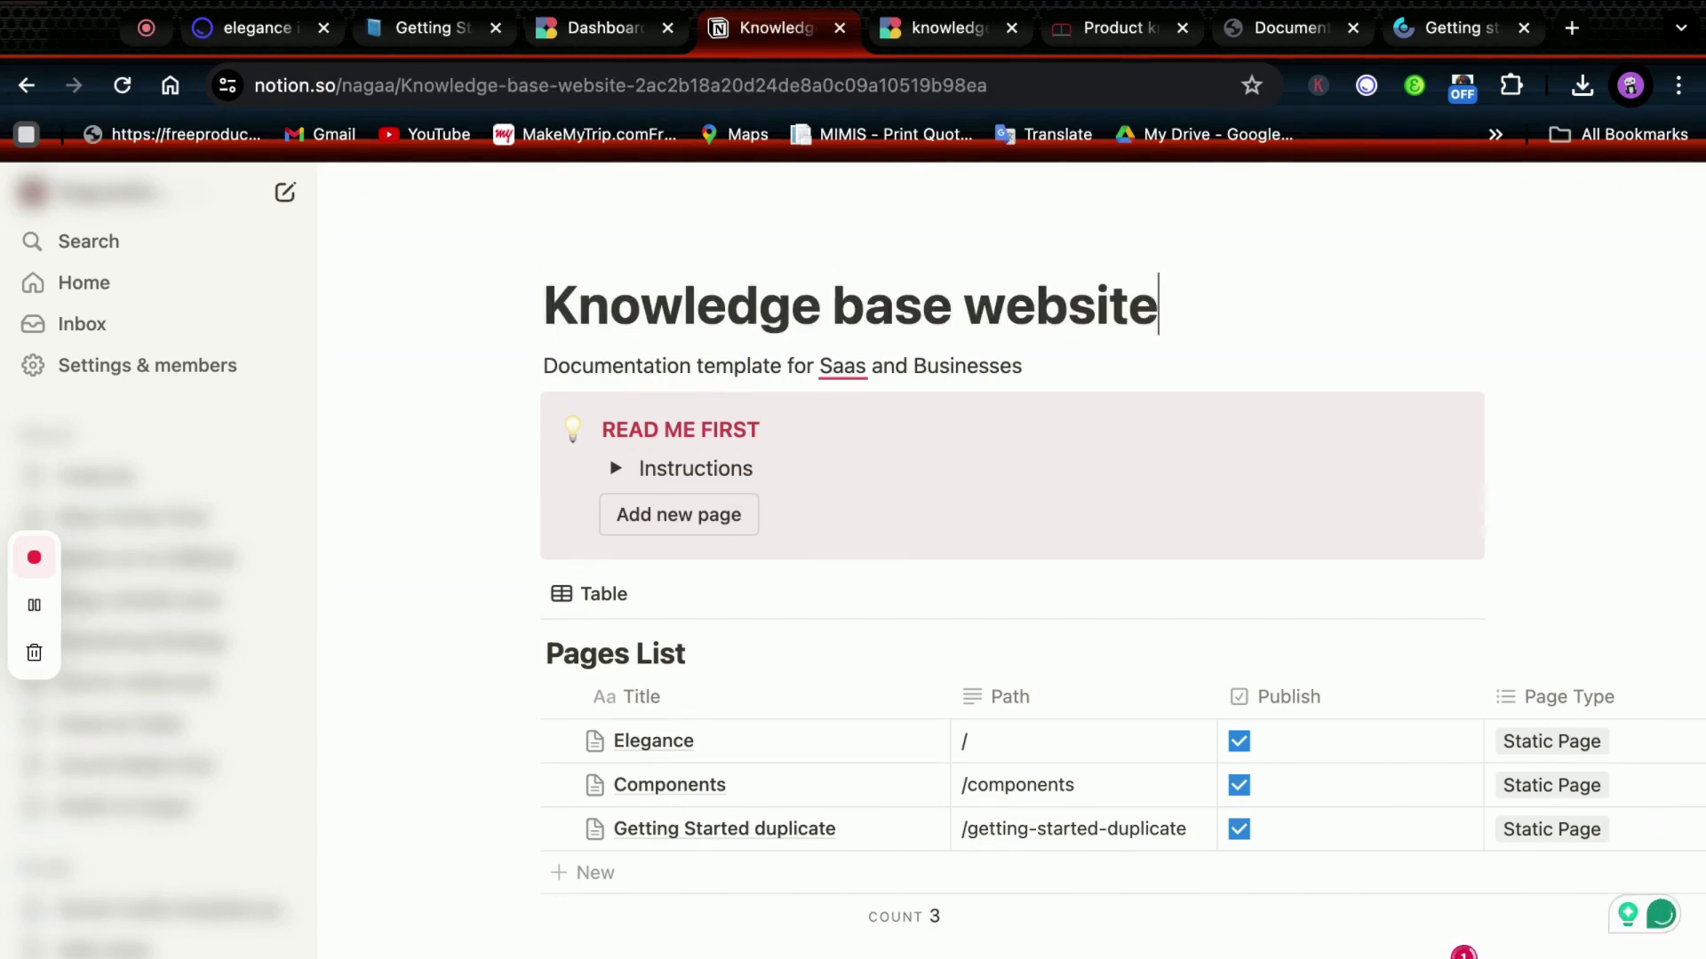
scroll(876, 564, down, 2)
Open the Elegance page and expand its 5 hidden properties, then scroll to the sidebar links.
click(924, 545)
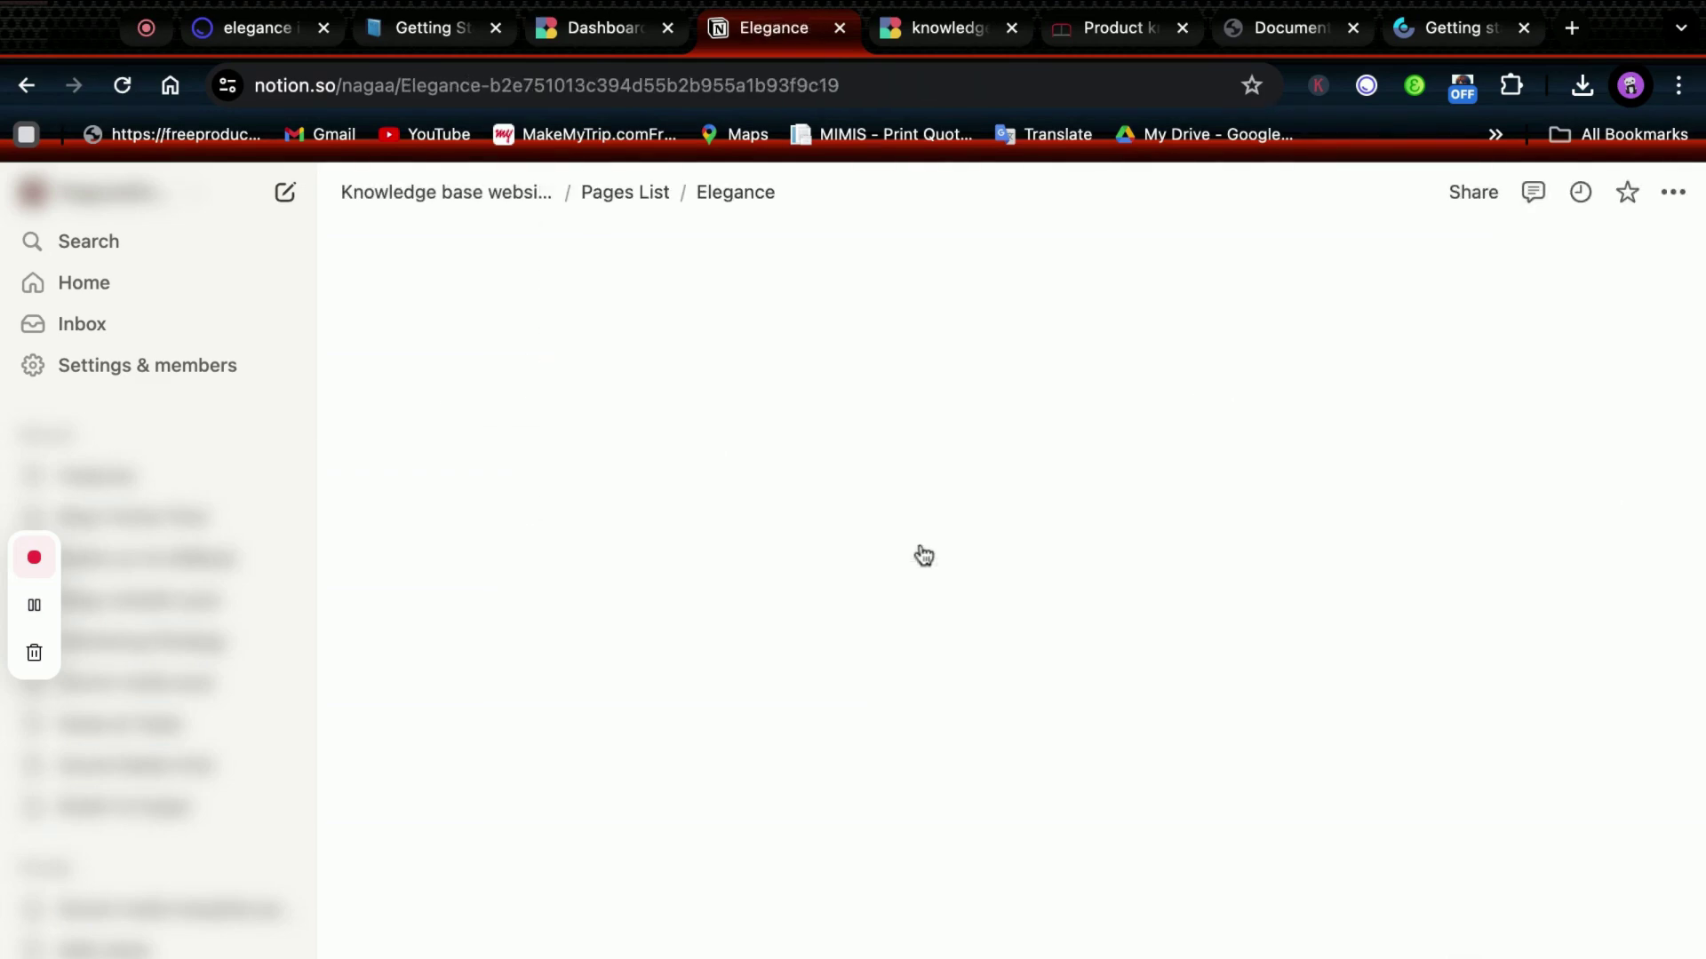
scroll(735, 696, down, 10)
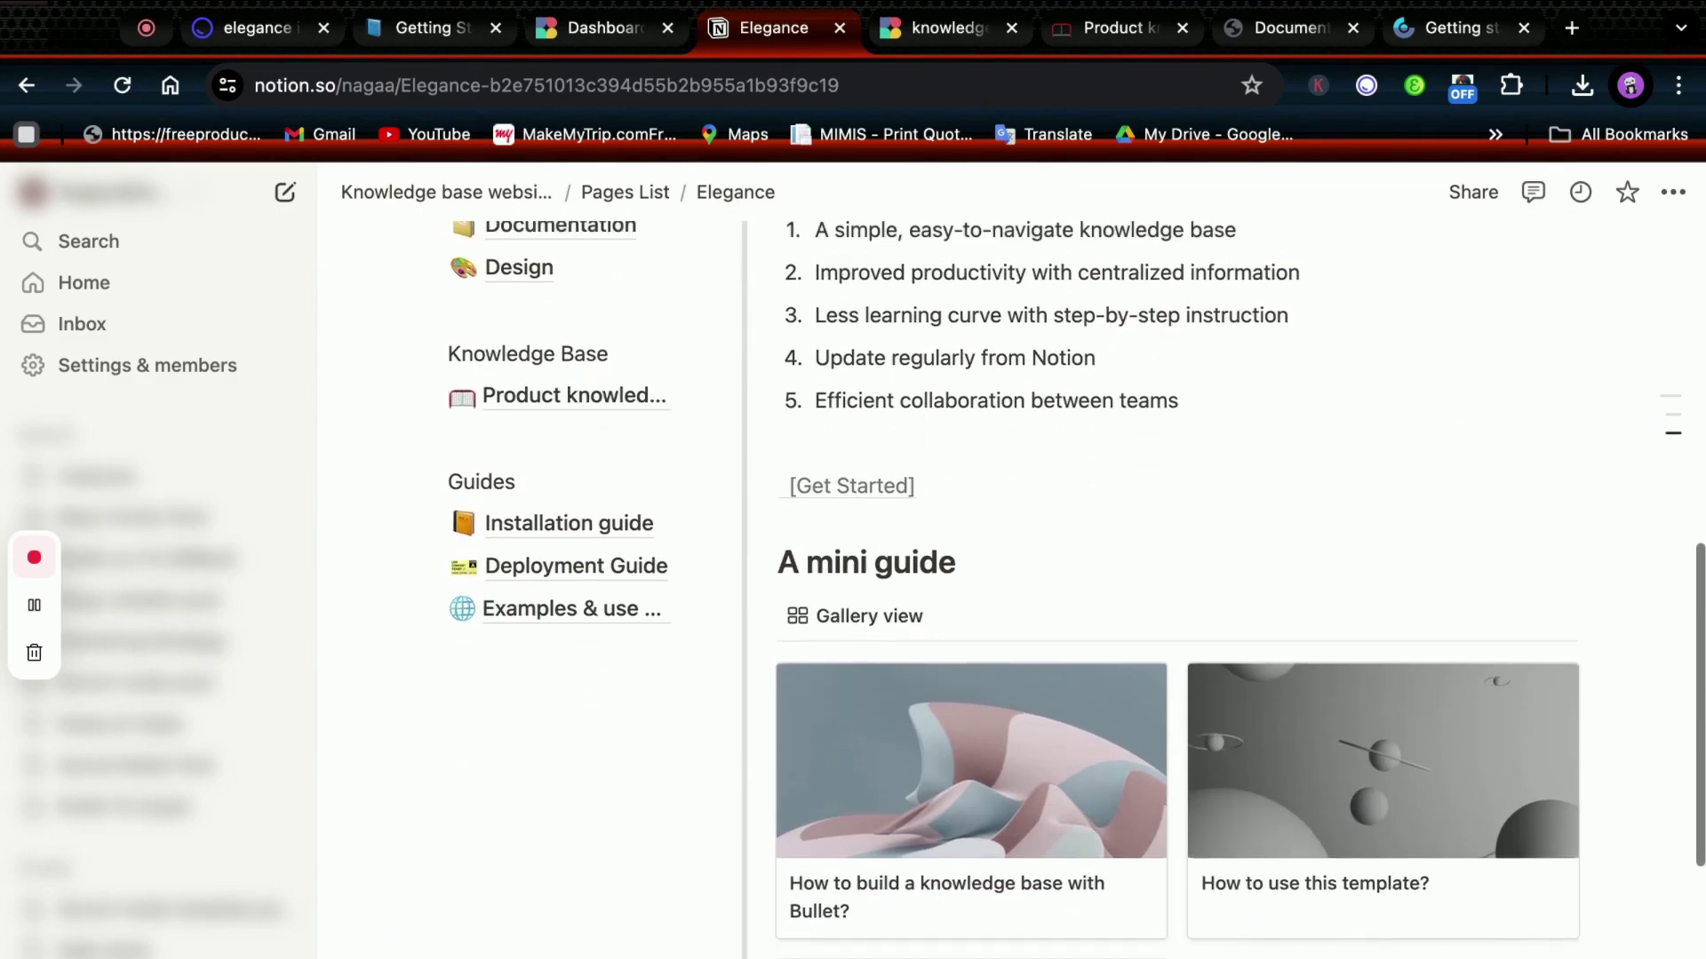
scroll(655, 598, up, 10)
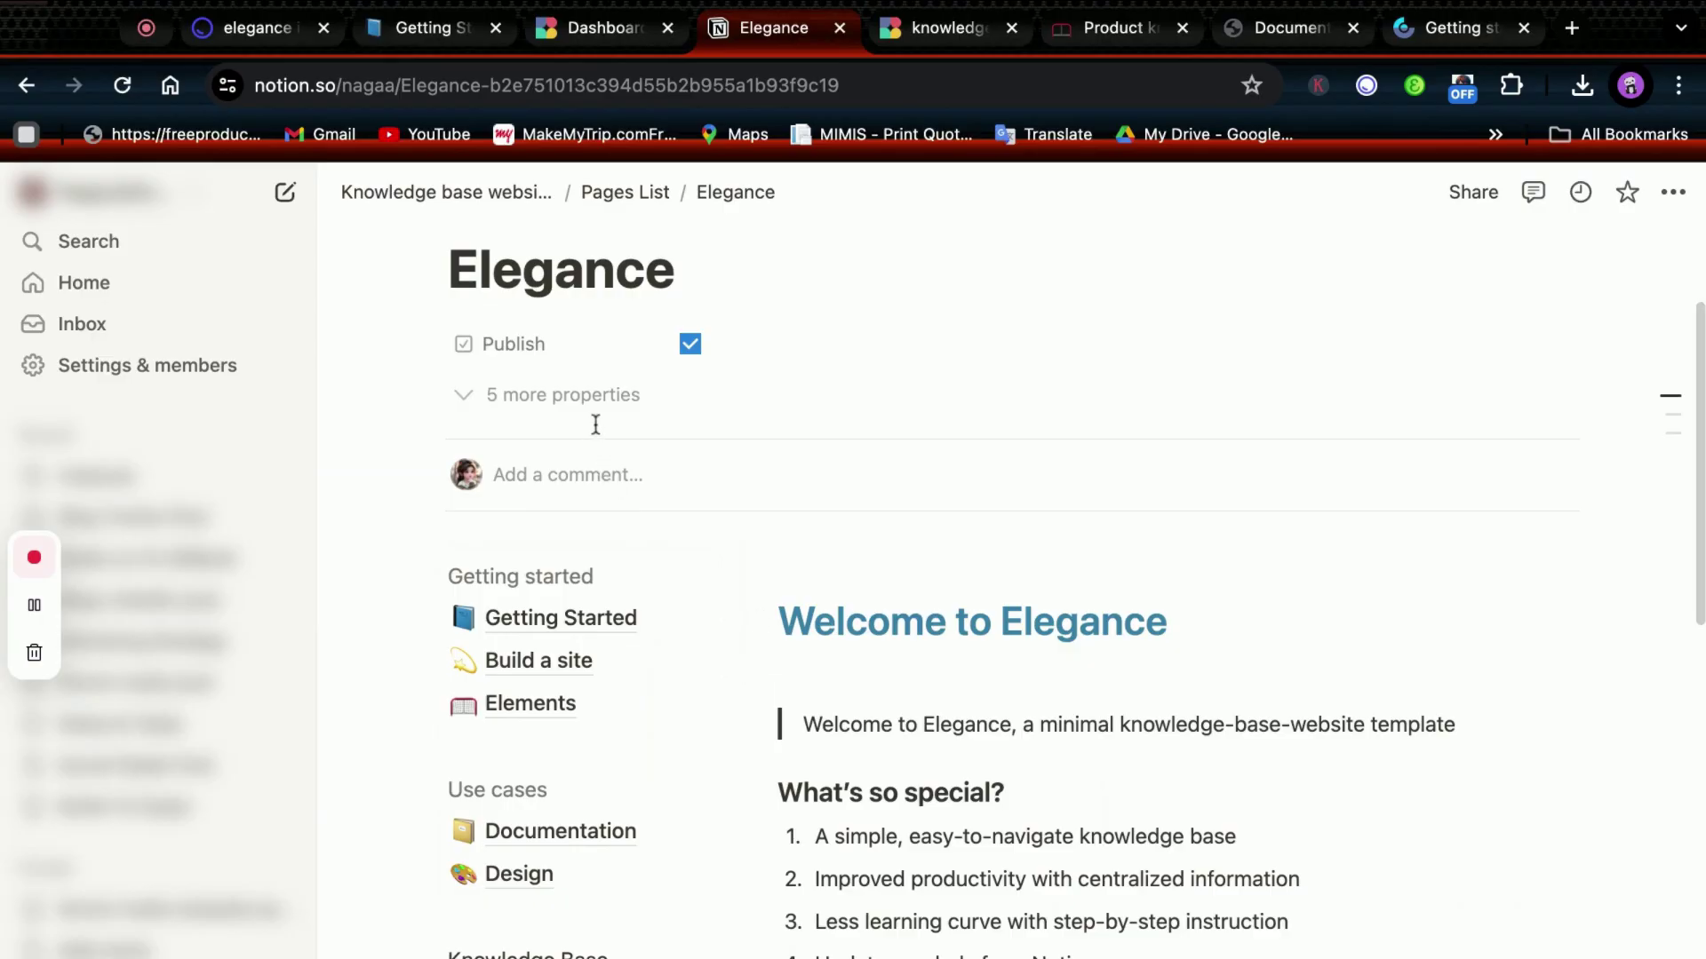
click(595, 416)
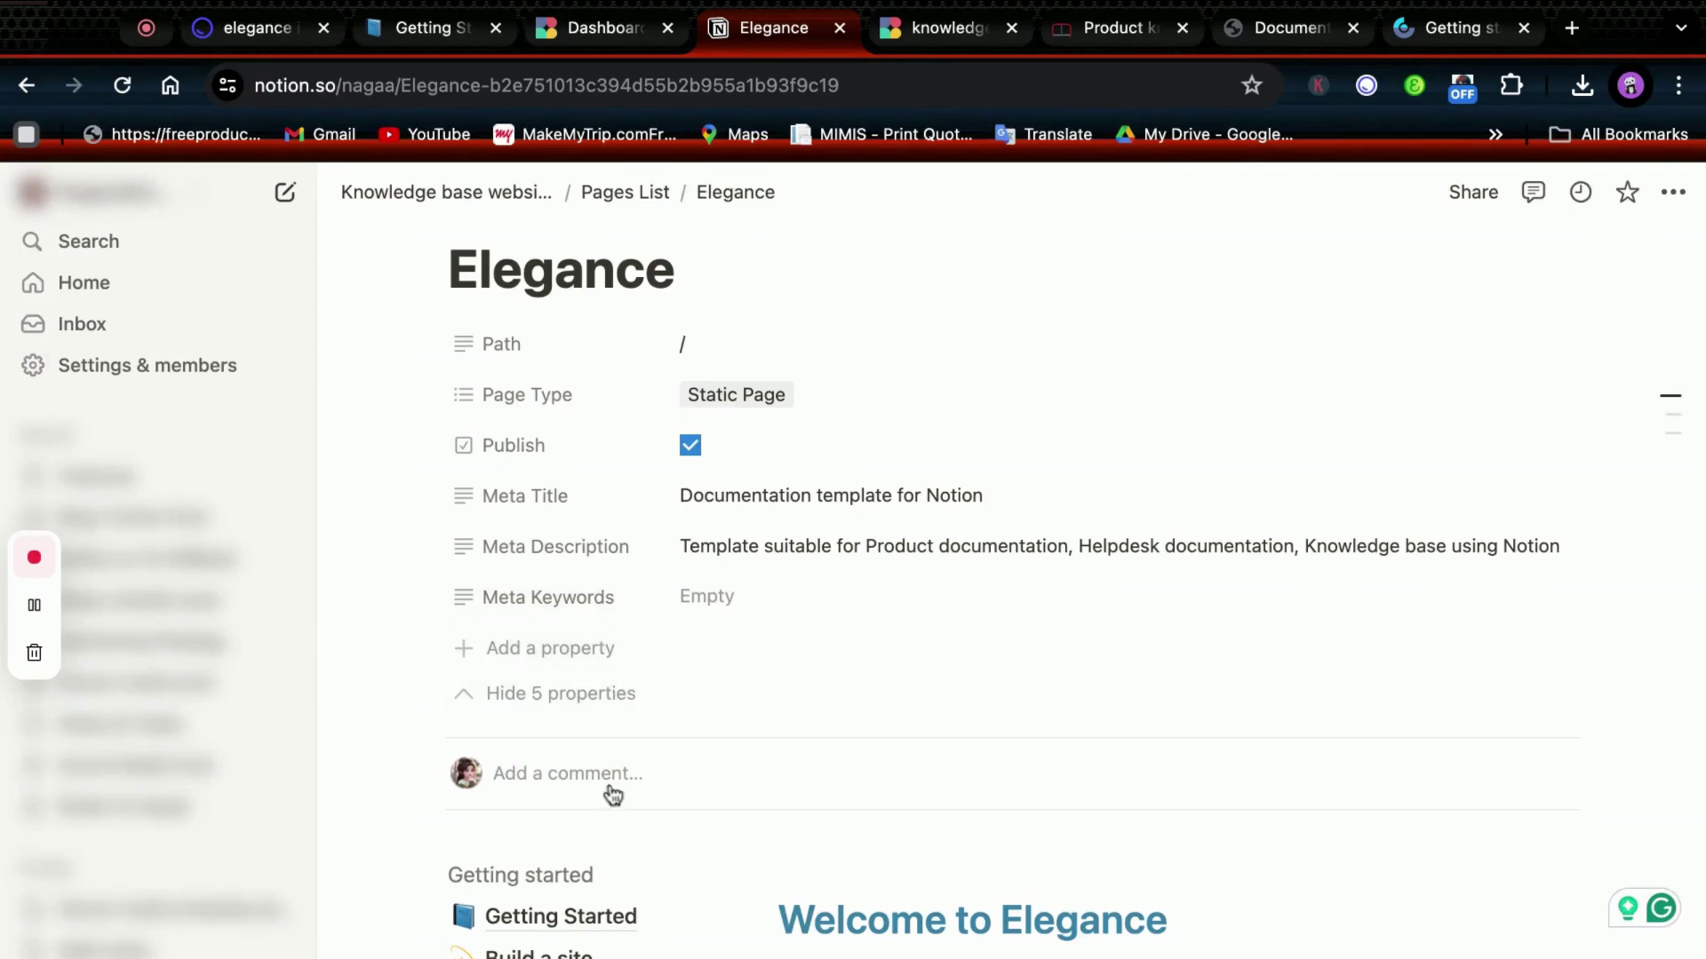
scroll(589, 849, down, 3)
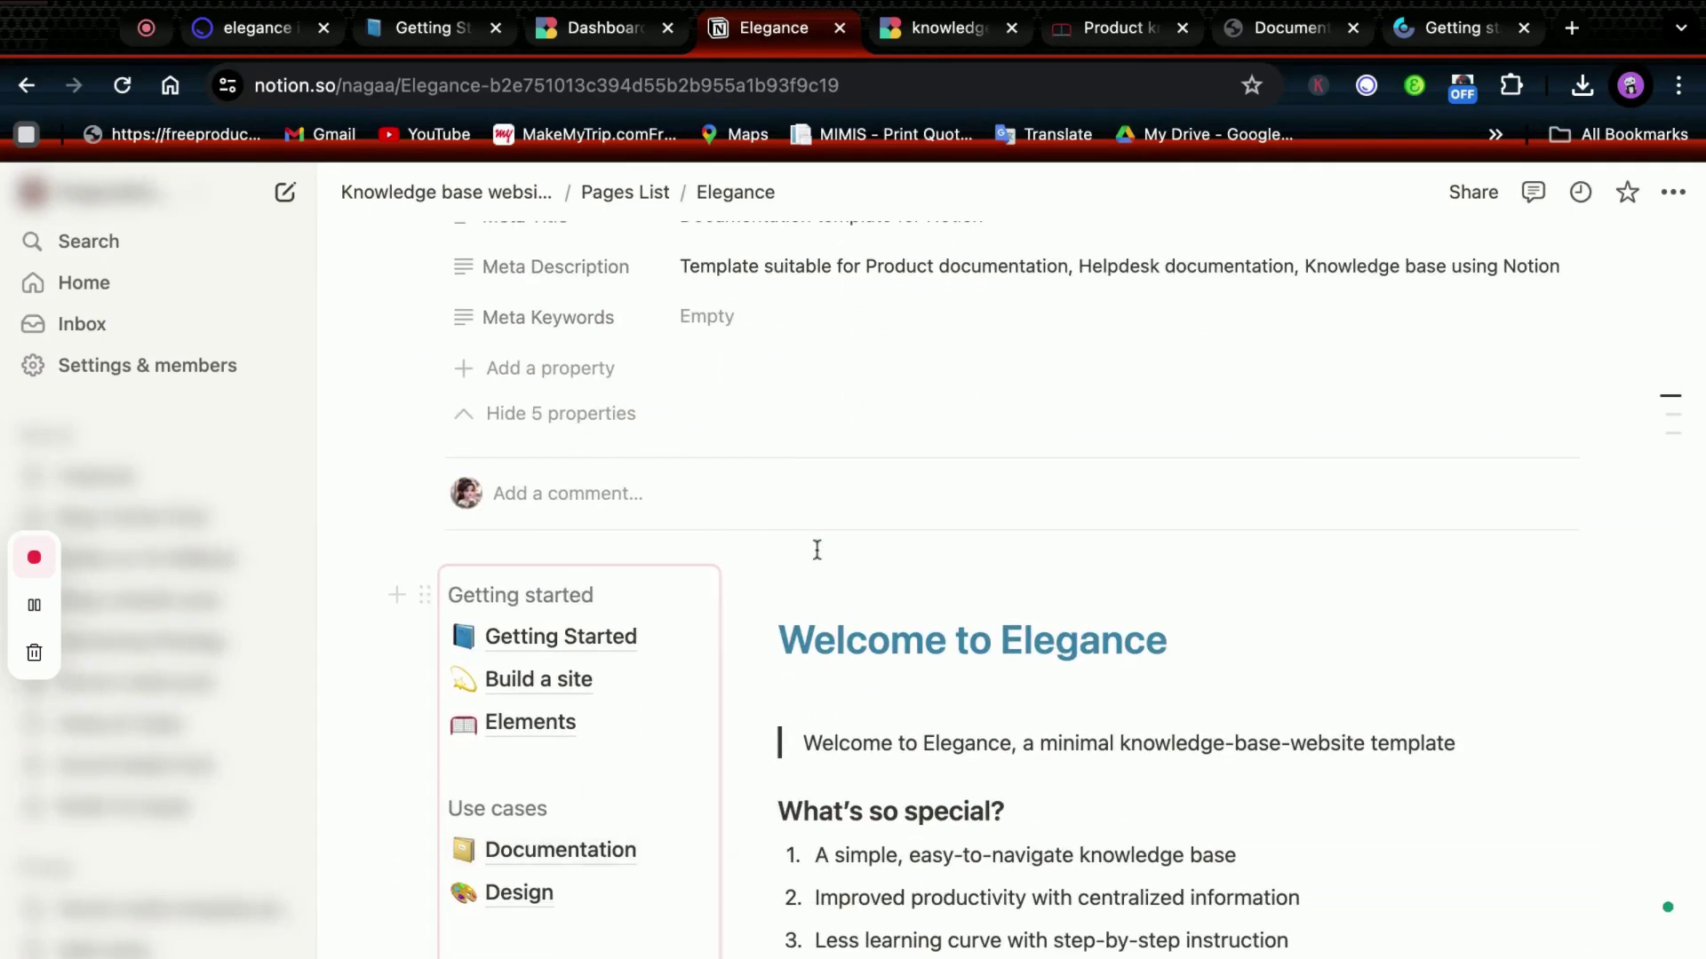
scroll(1191, 685, down, 3)
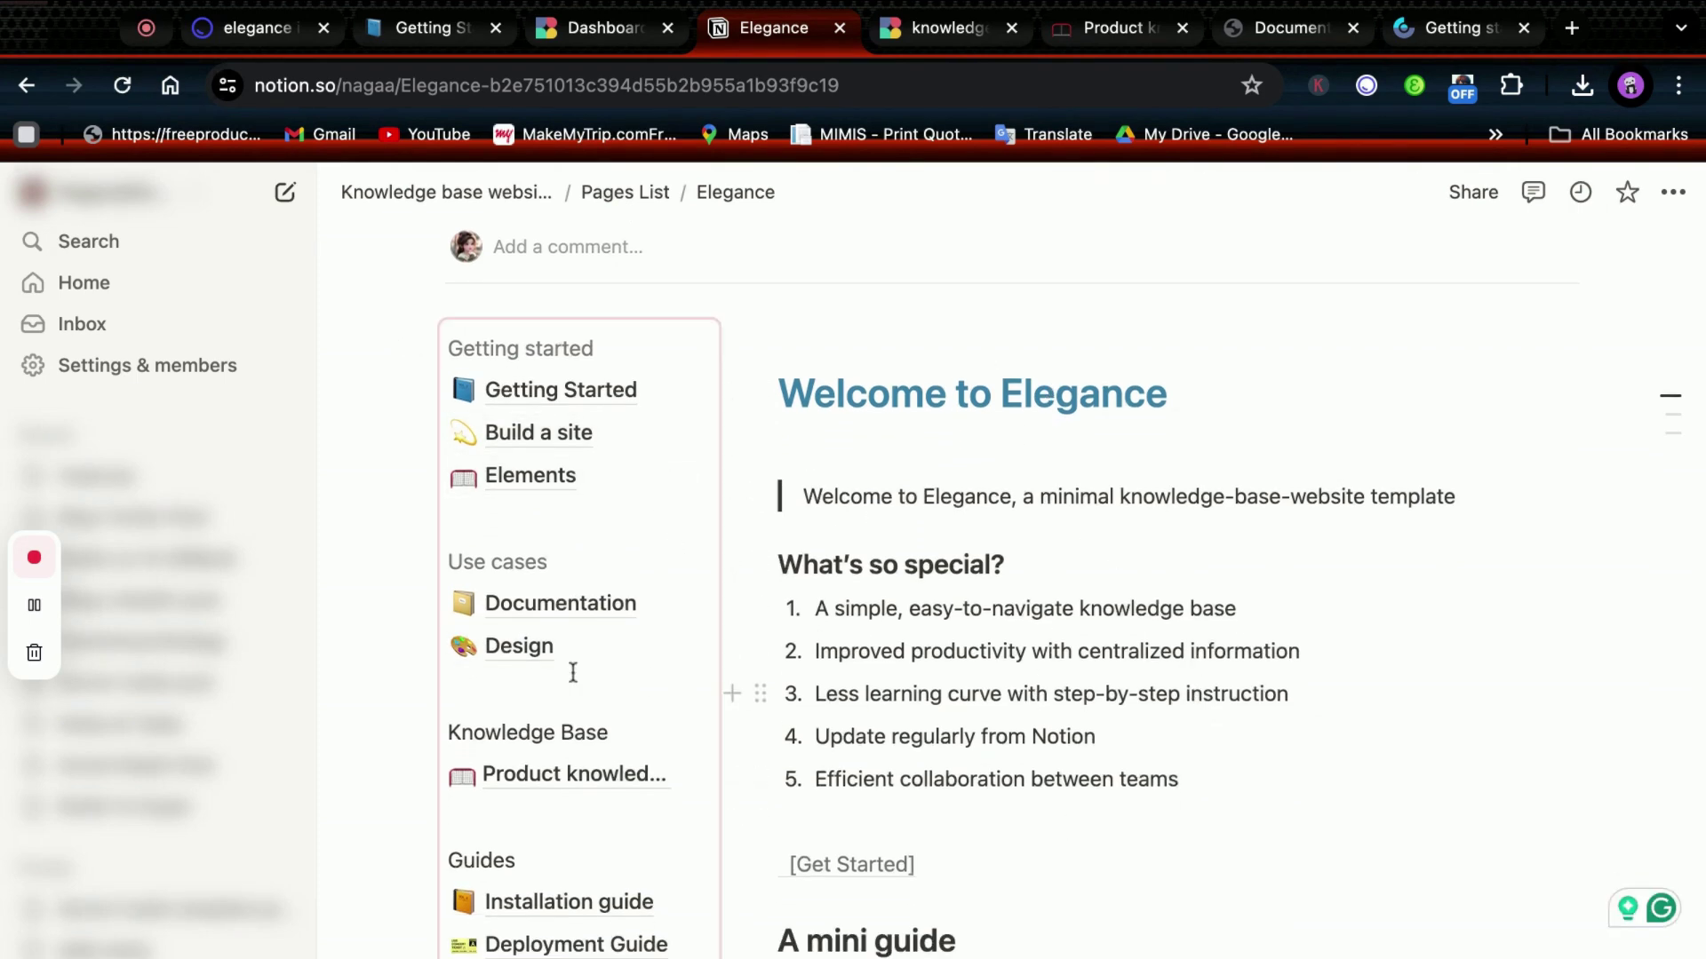
Look through the Getting Started page, then go back to the Knowledge base website page.
click(567, 396)
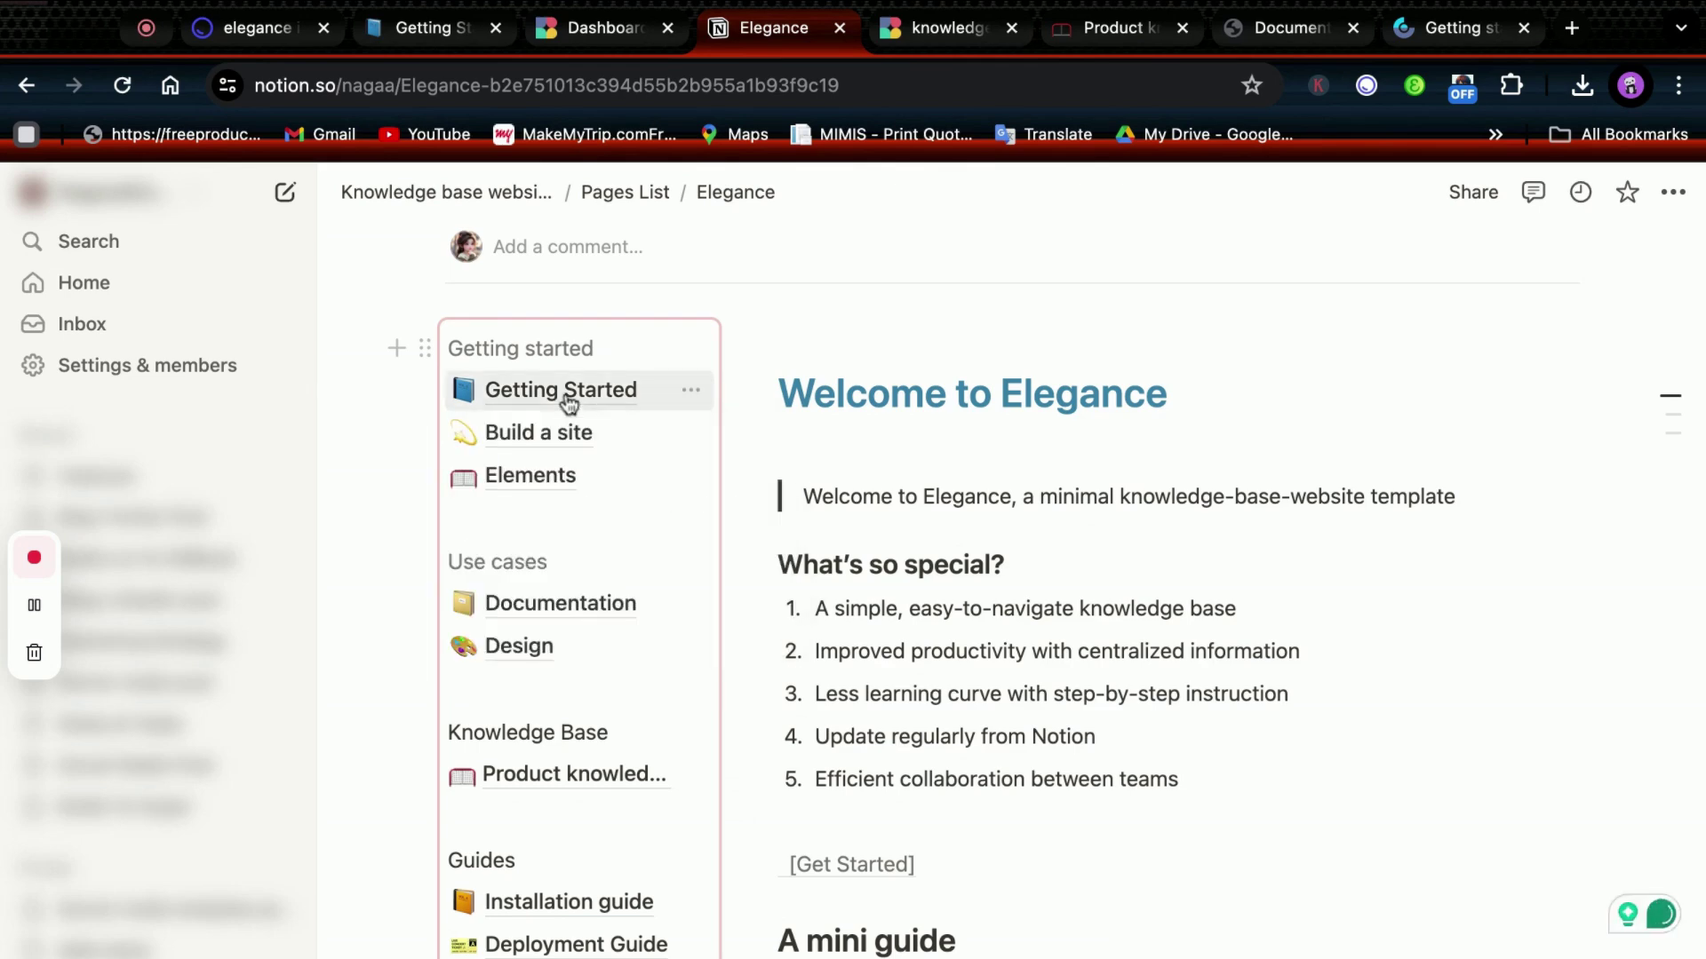
scroll(930, 761, down, 3)
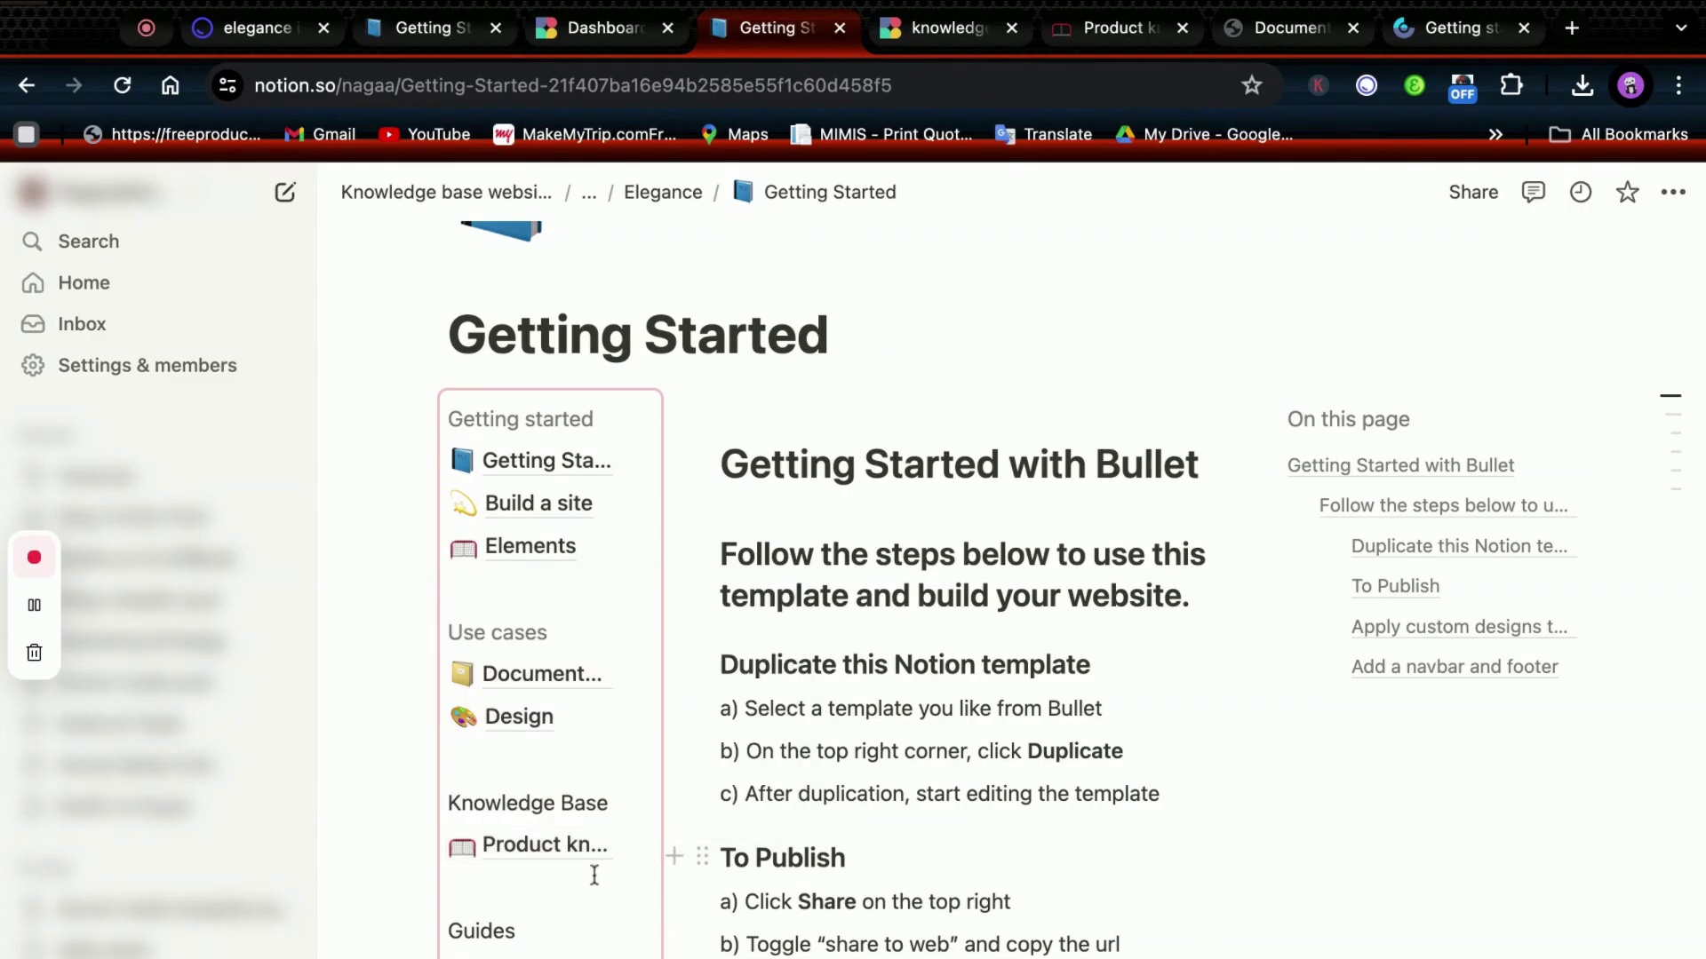
click(513, 877)
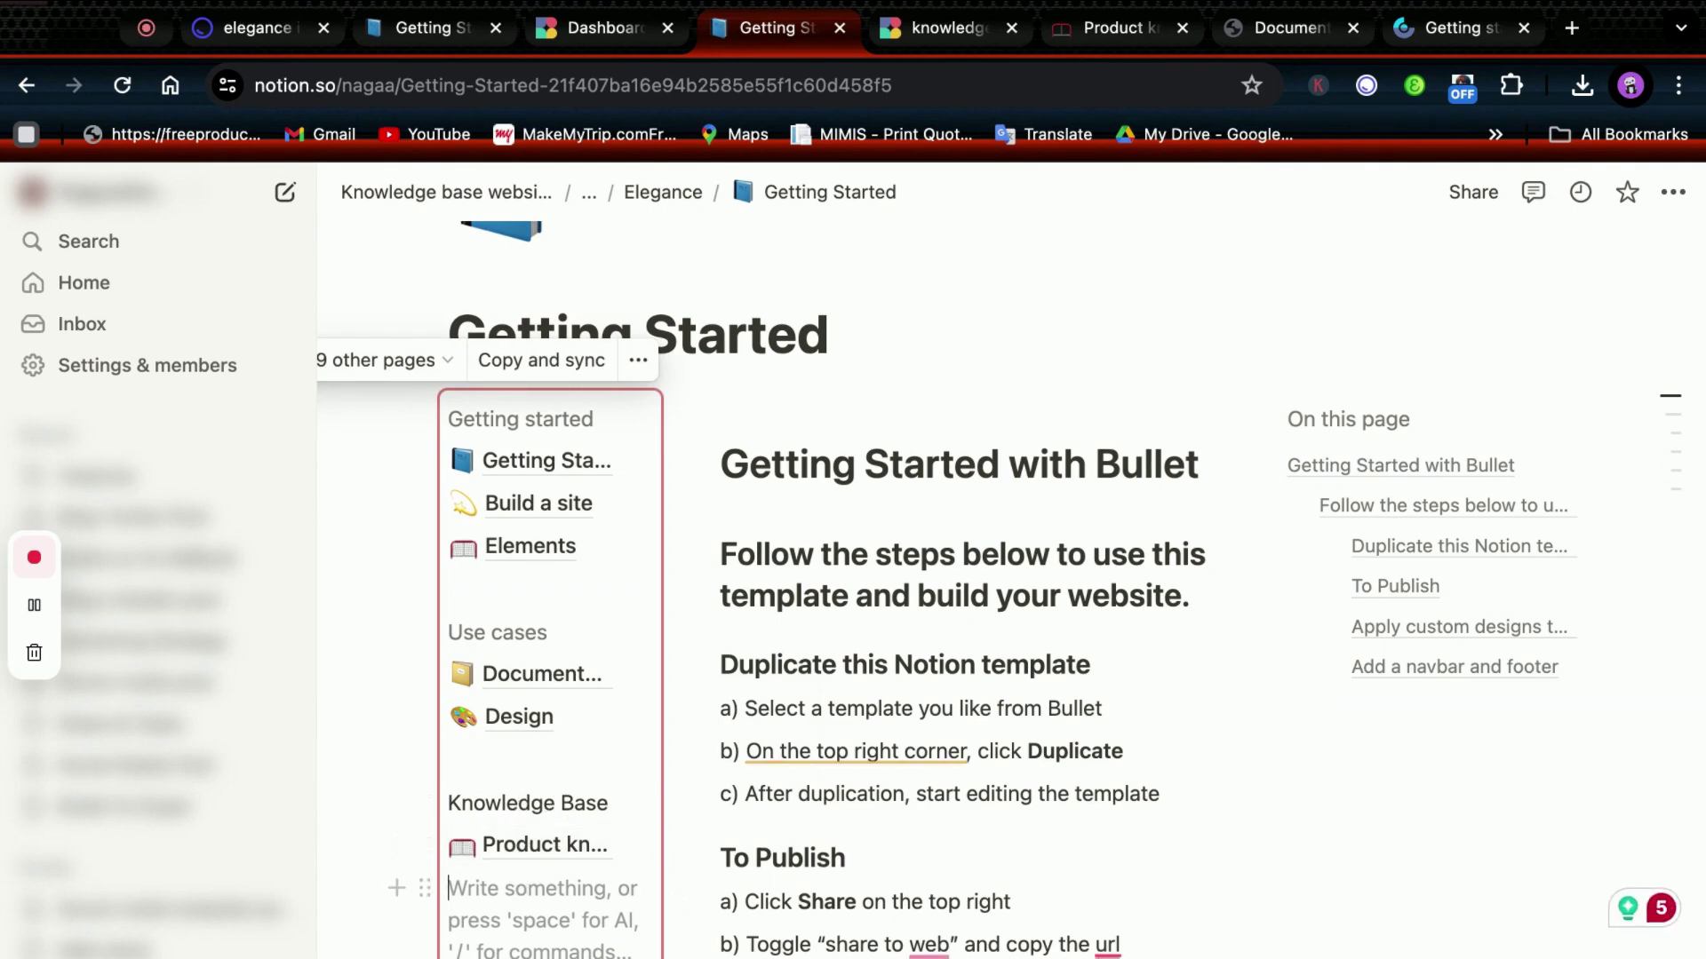
key(alt+Left)
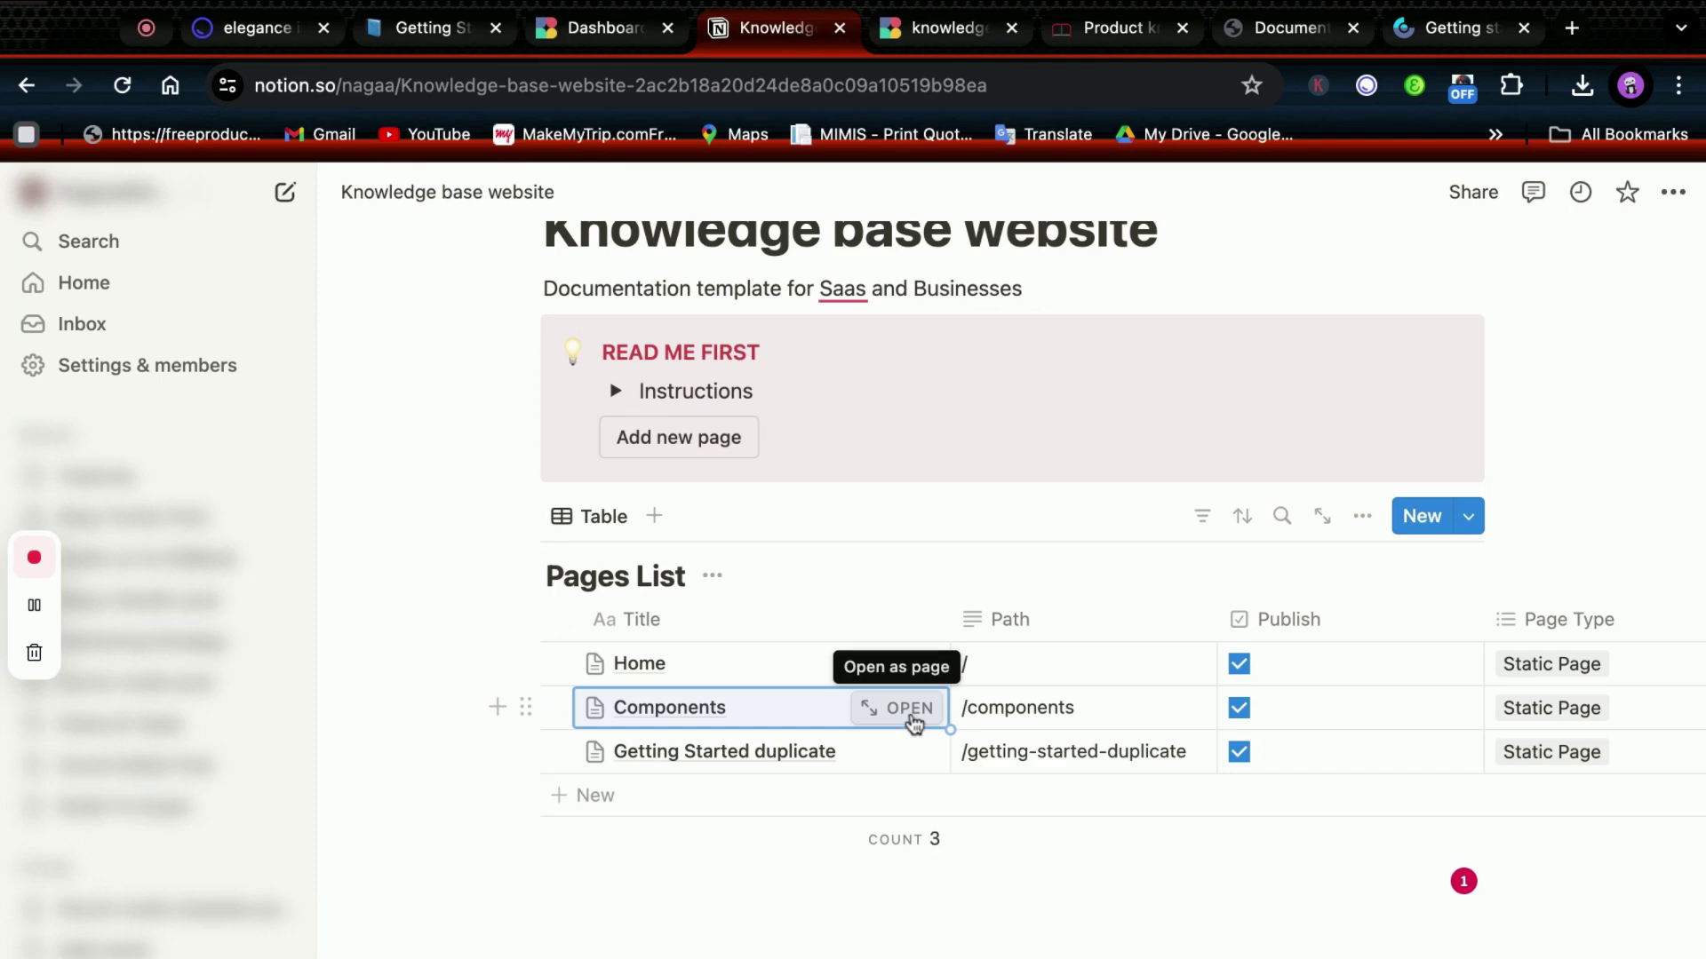
Open Components and expand its properties, then open Getting Started duplicate from Pages List.
click(913, 712)
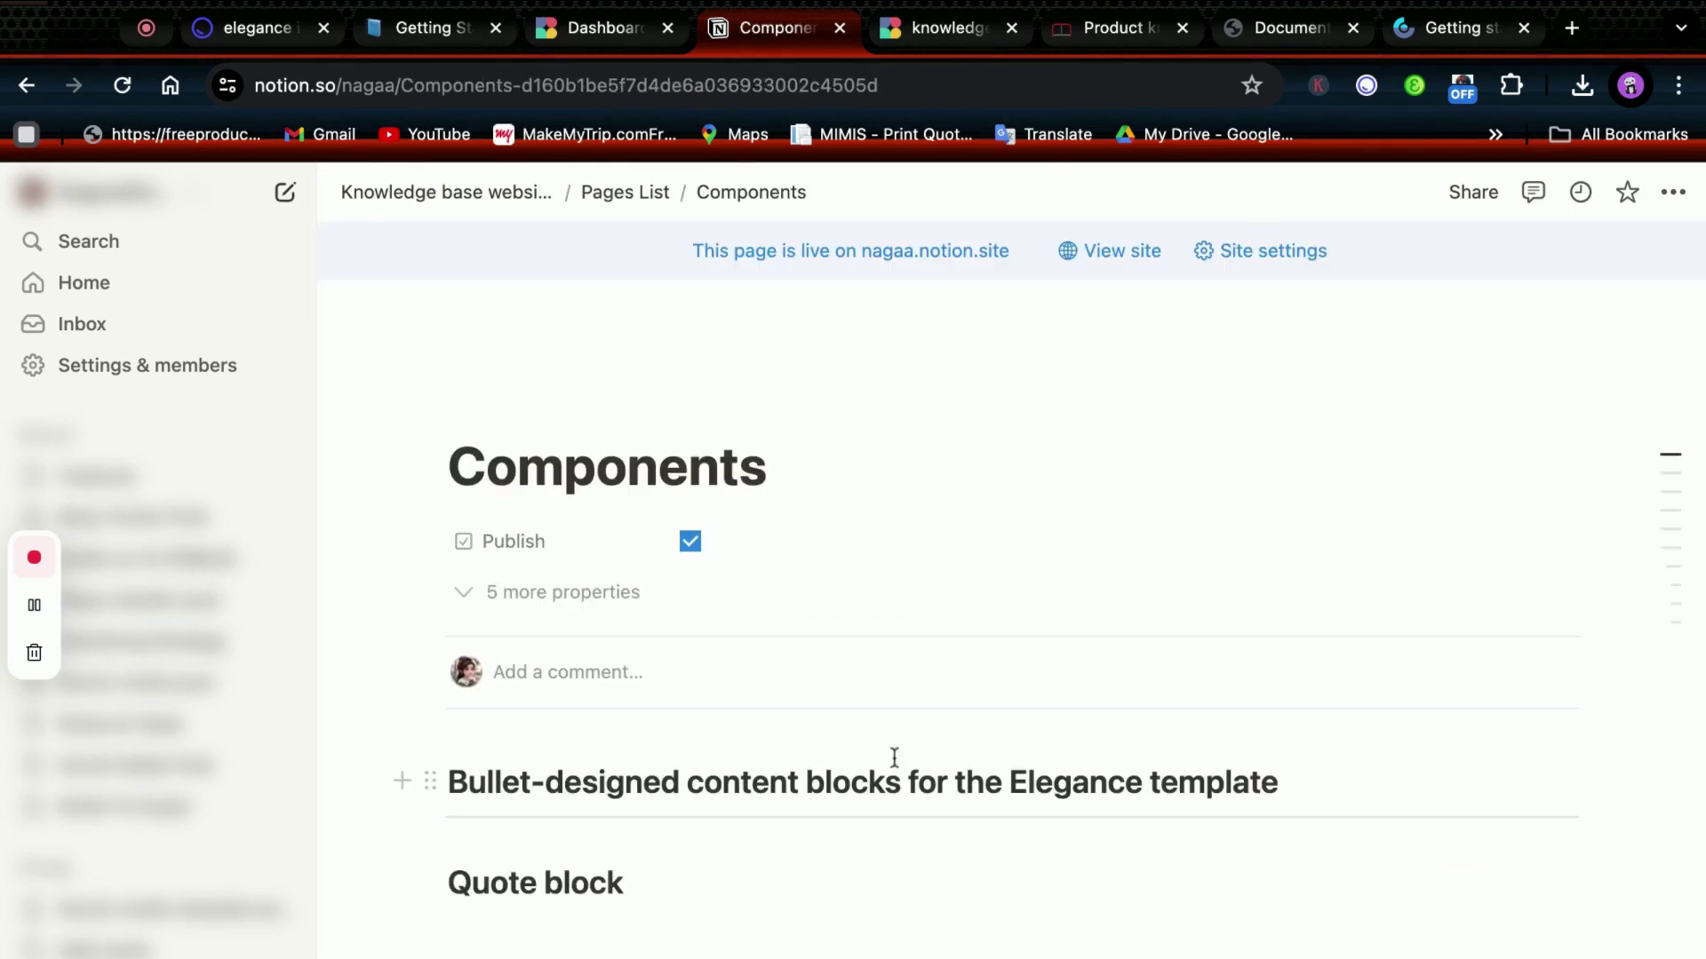
scroll(892, 758, down, 7)
scroll(1013, 675, up, 7)
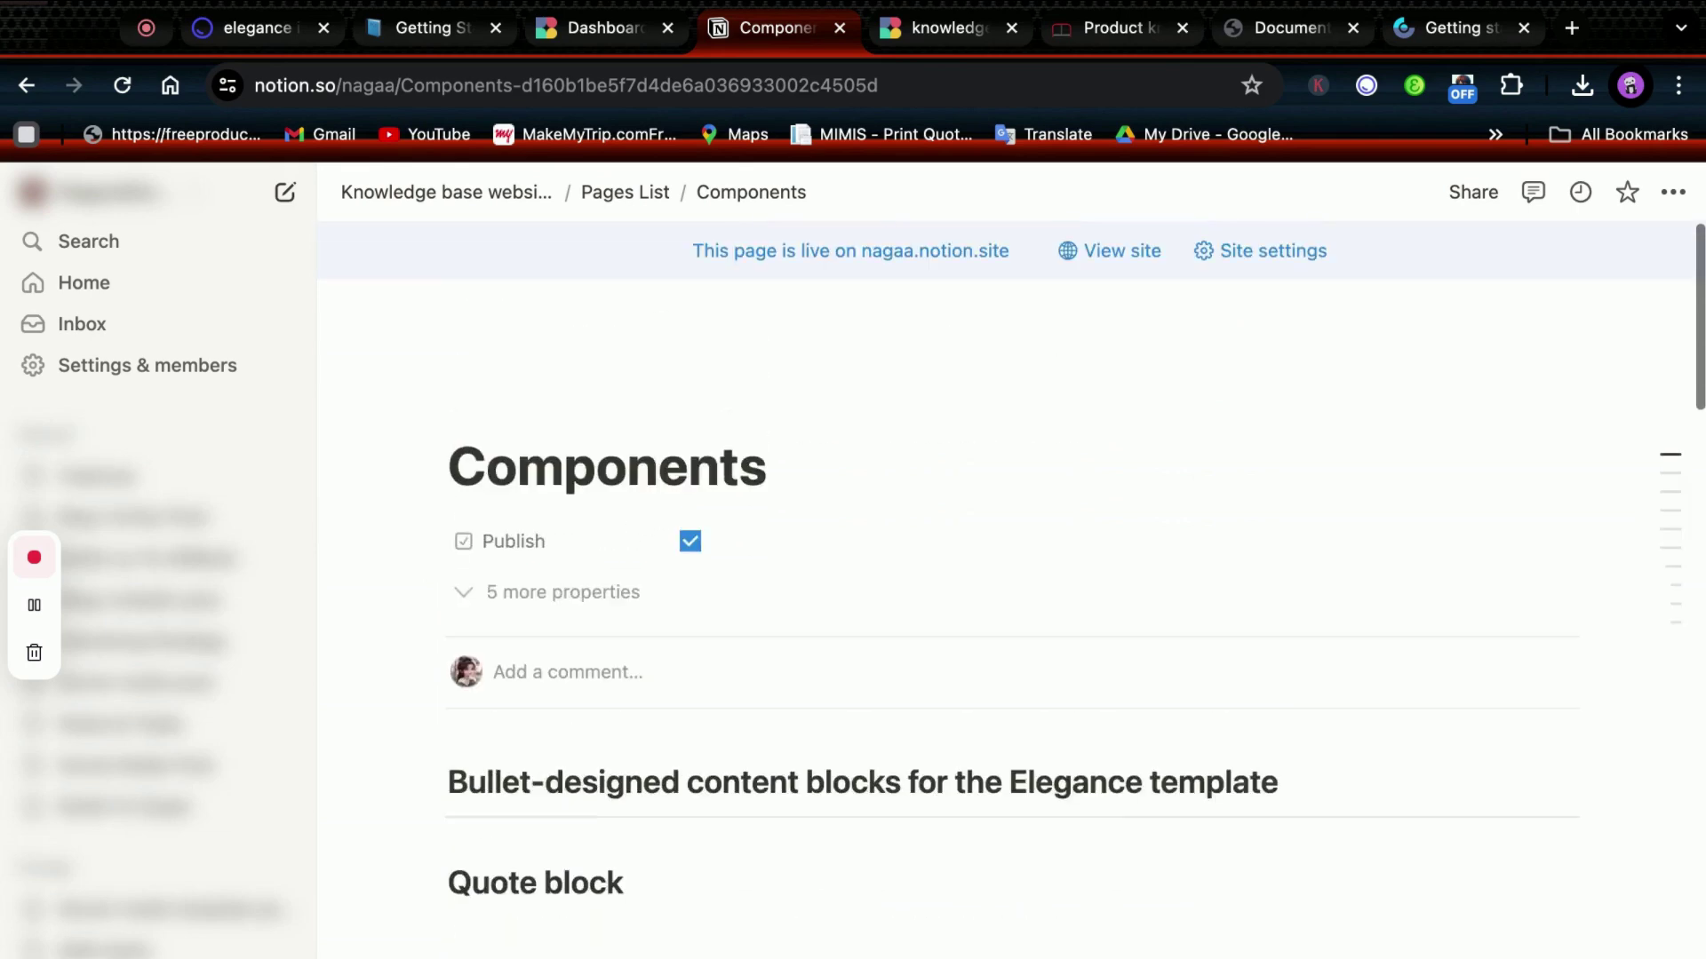
click(499, 593)
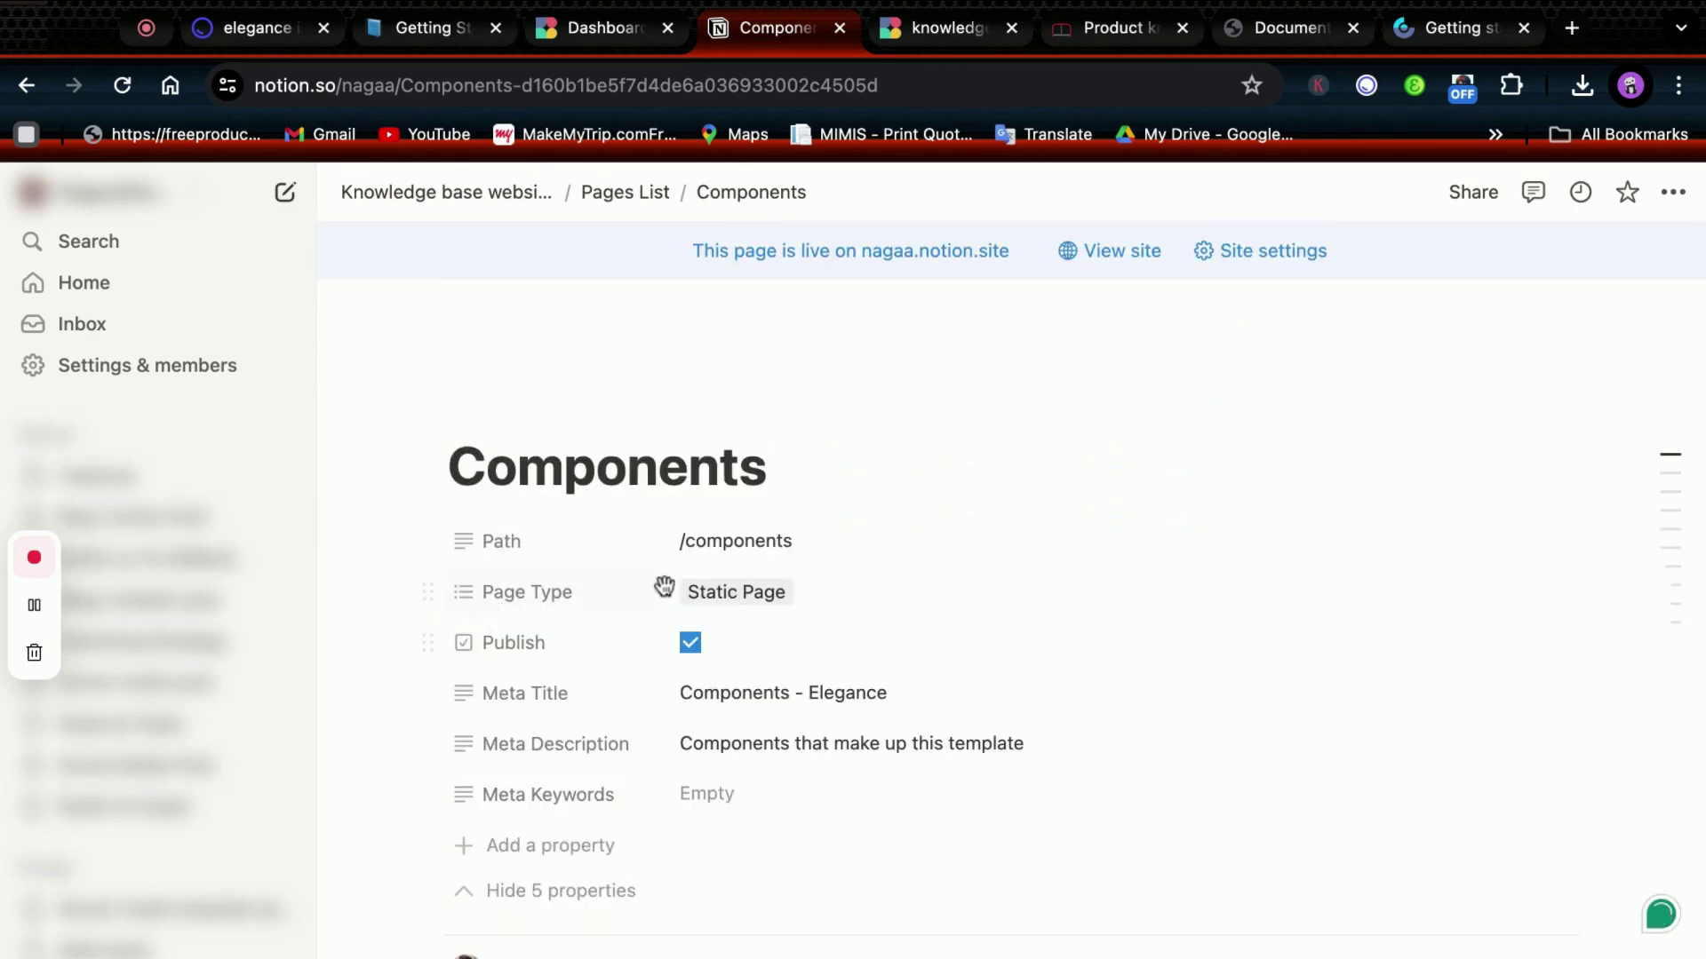
click(611, 197)
click(802, 616)
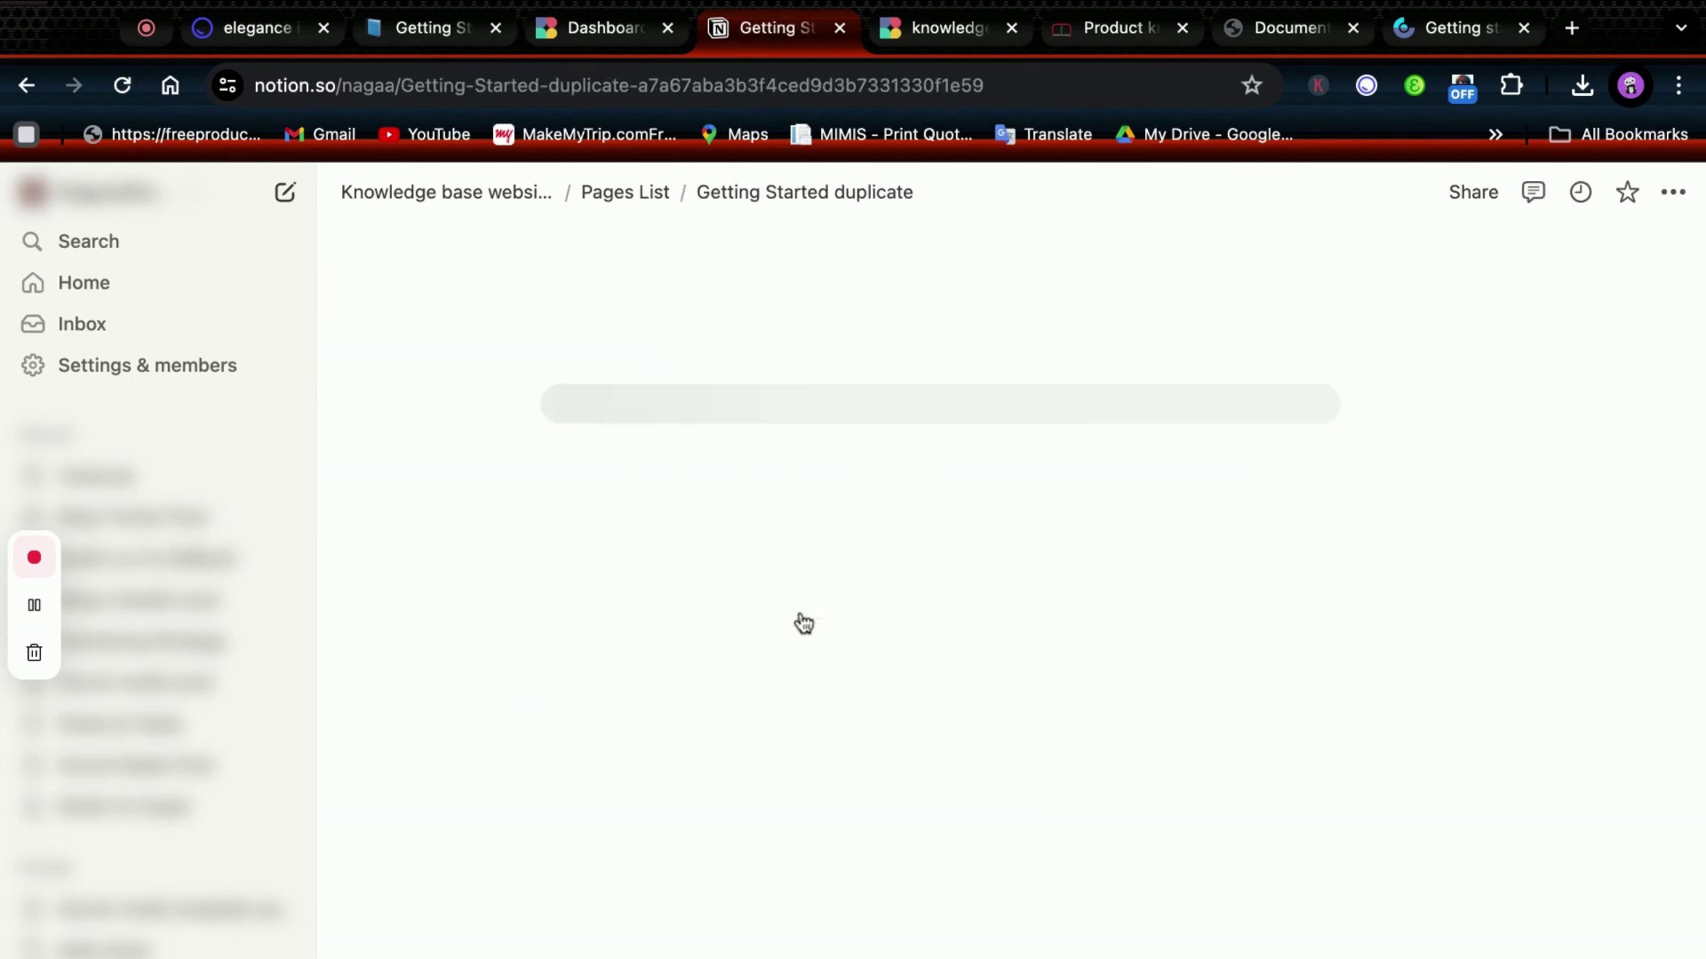
scroll(906, 716, down, 10)
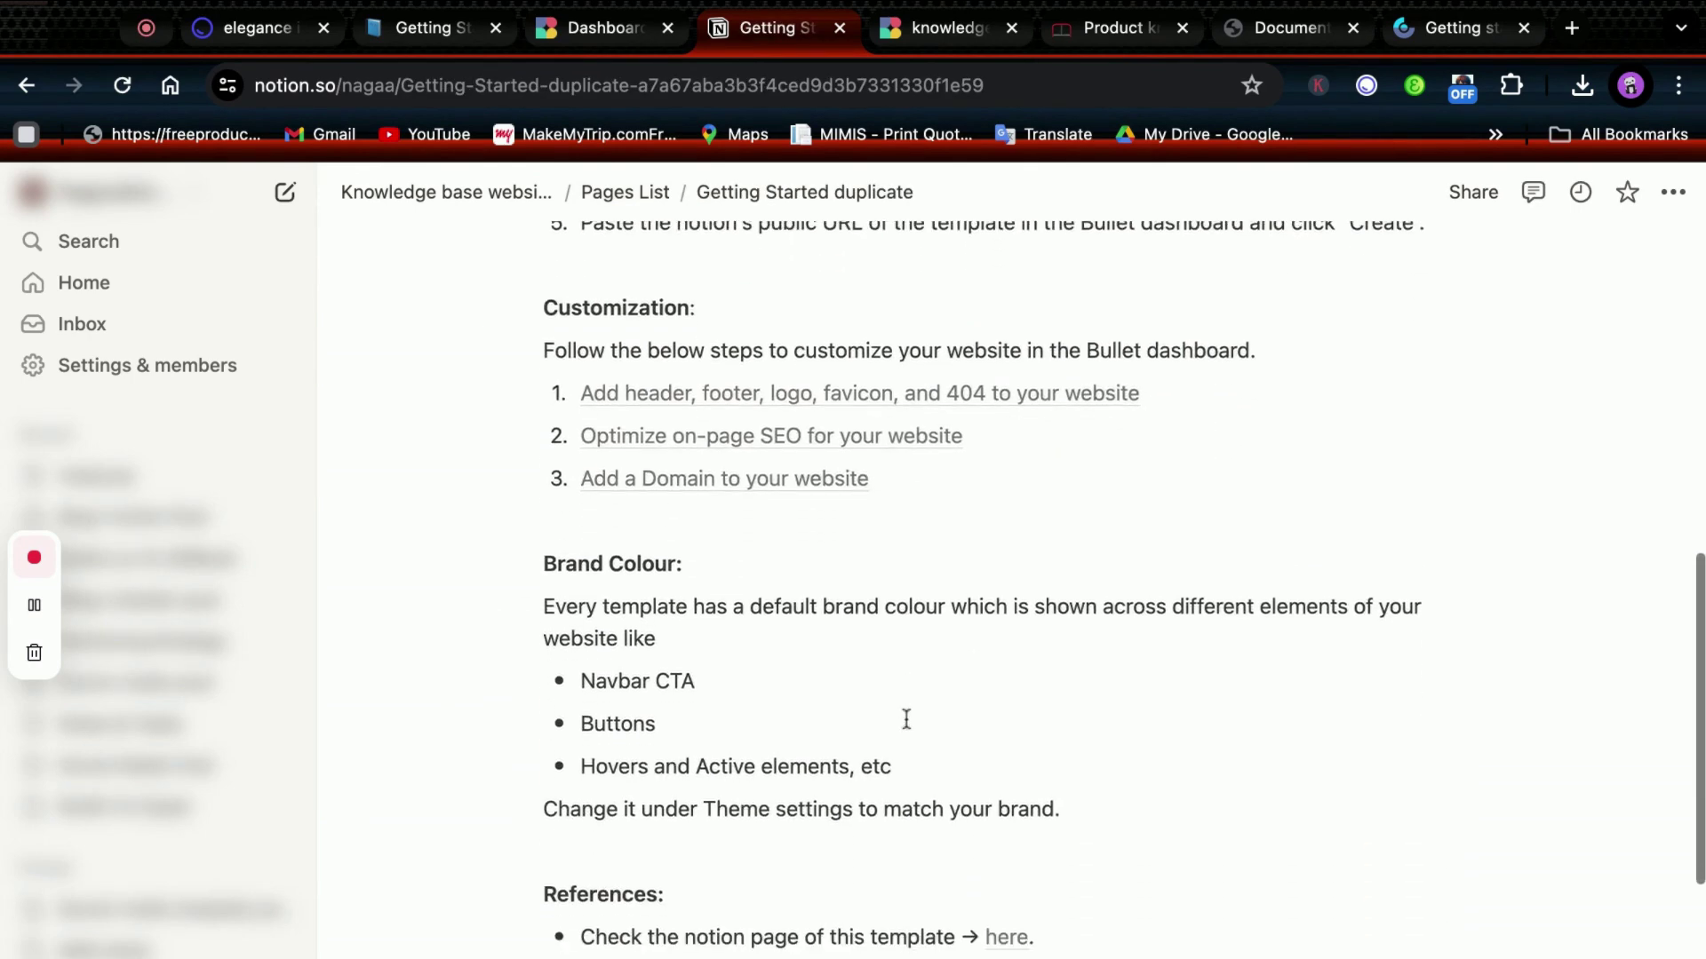
scroll(906, 716, up, 10)
Uncheck Publish for the Components and Getting Started duplicate pages in Pages List.
click(621, 192)
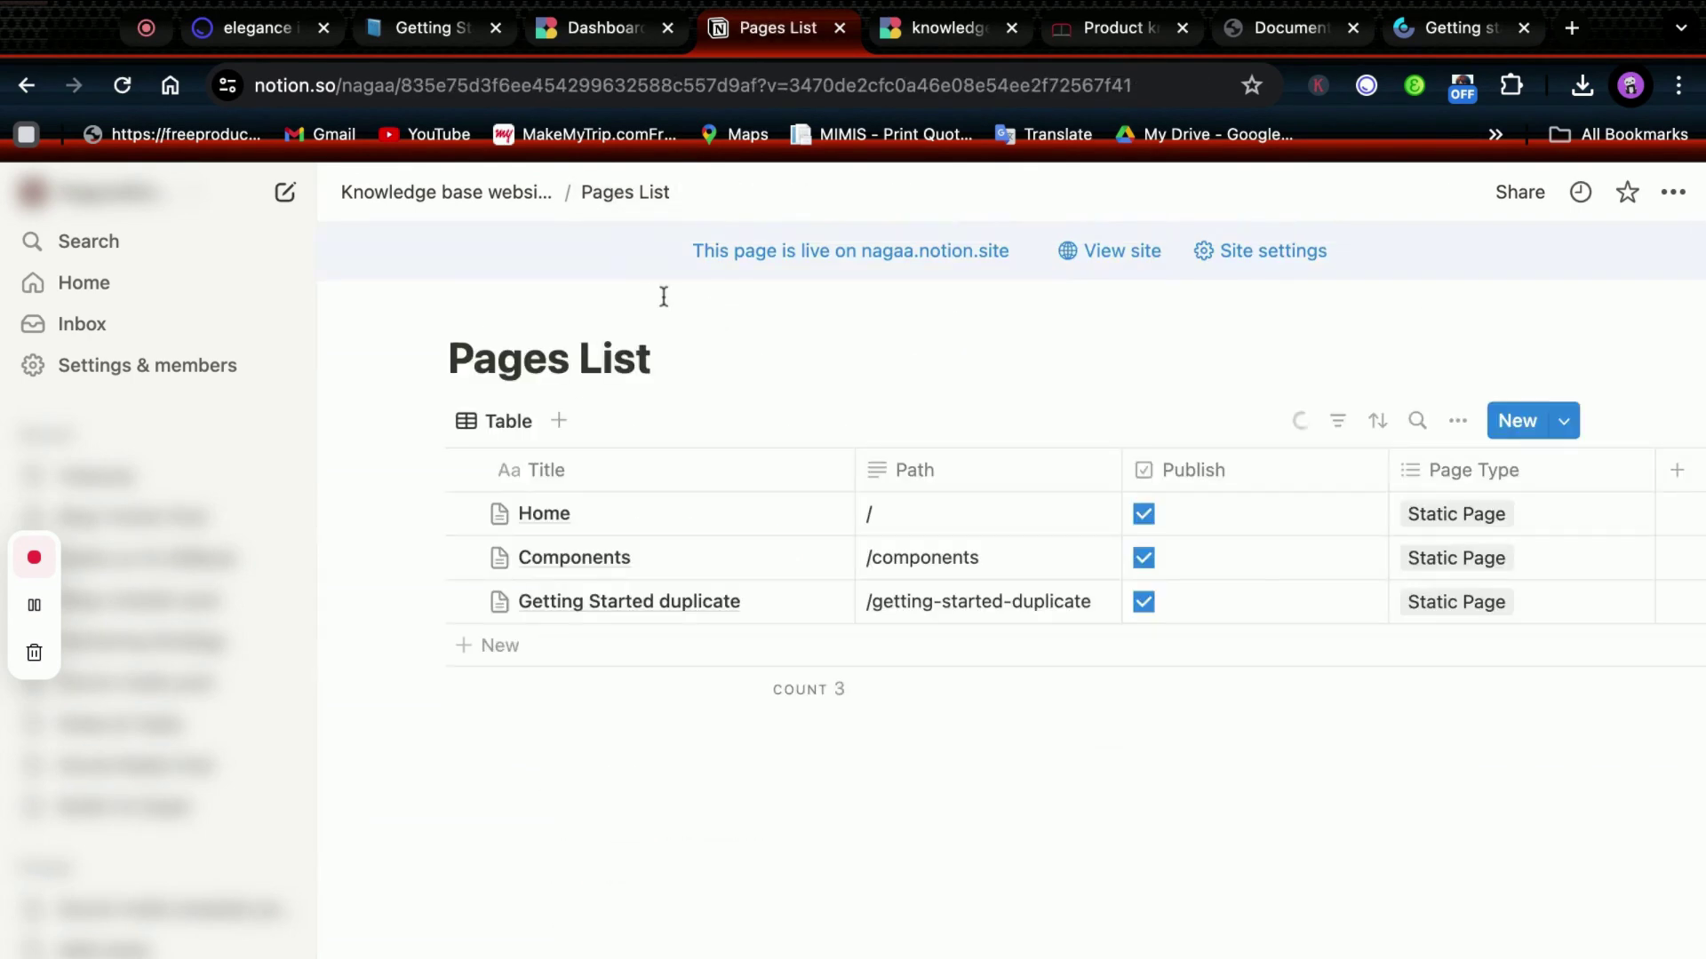
click(1143, 559)
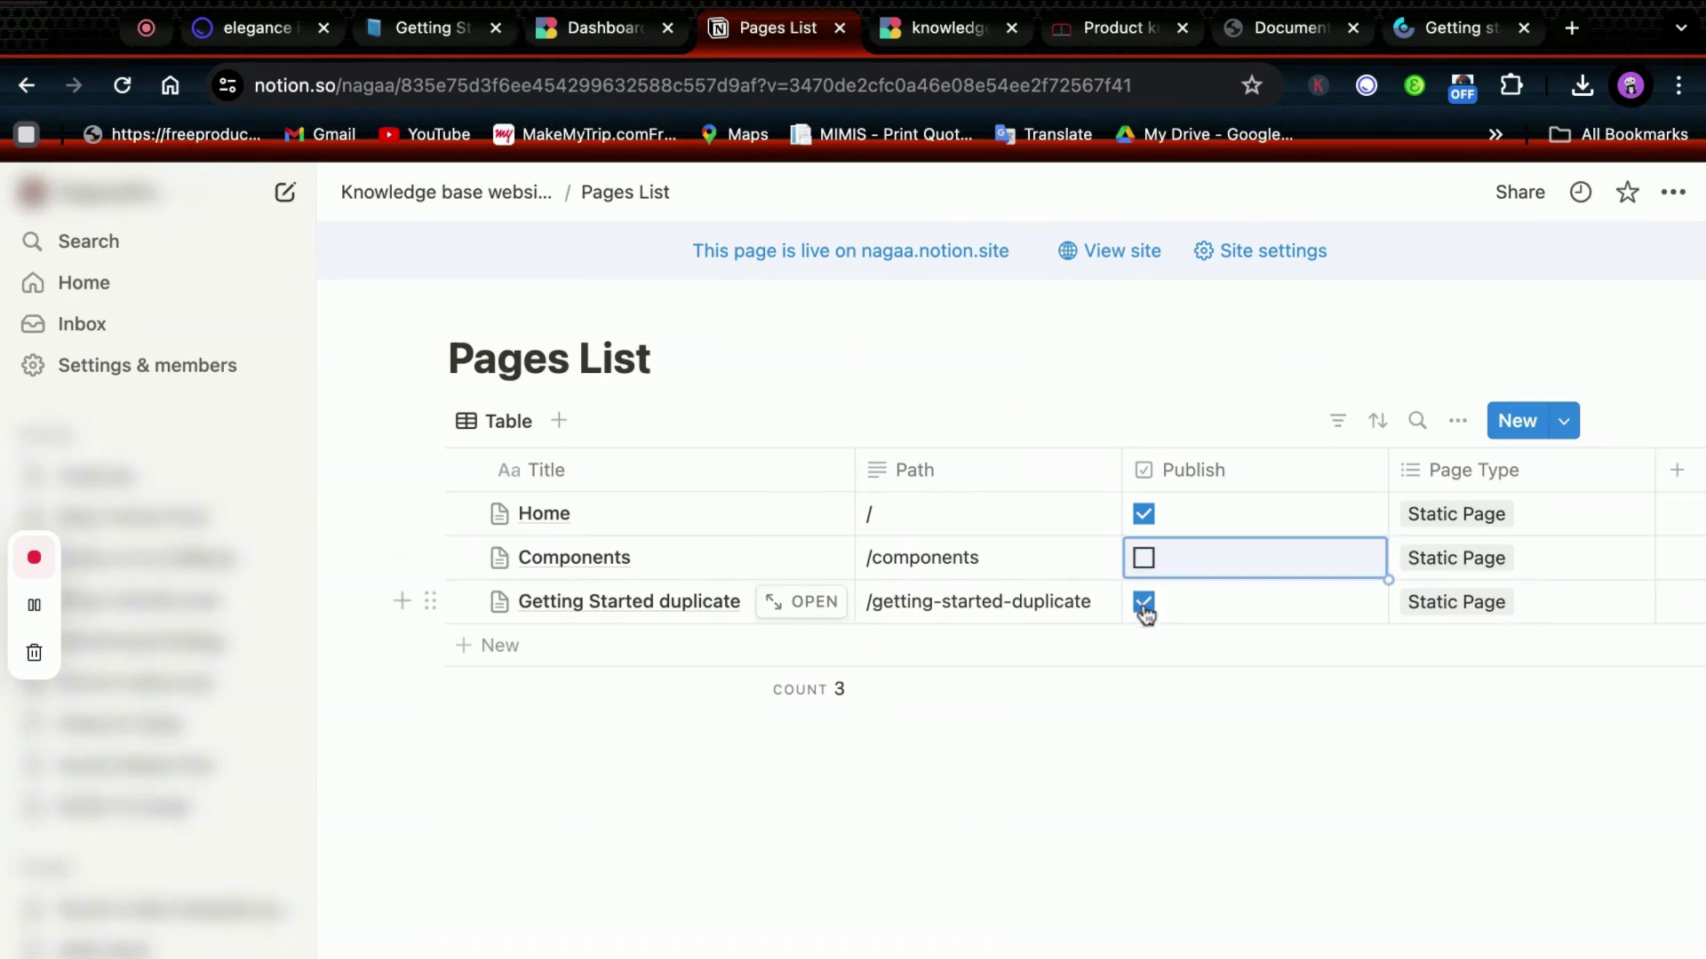
click(1144, 606)
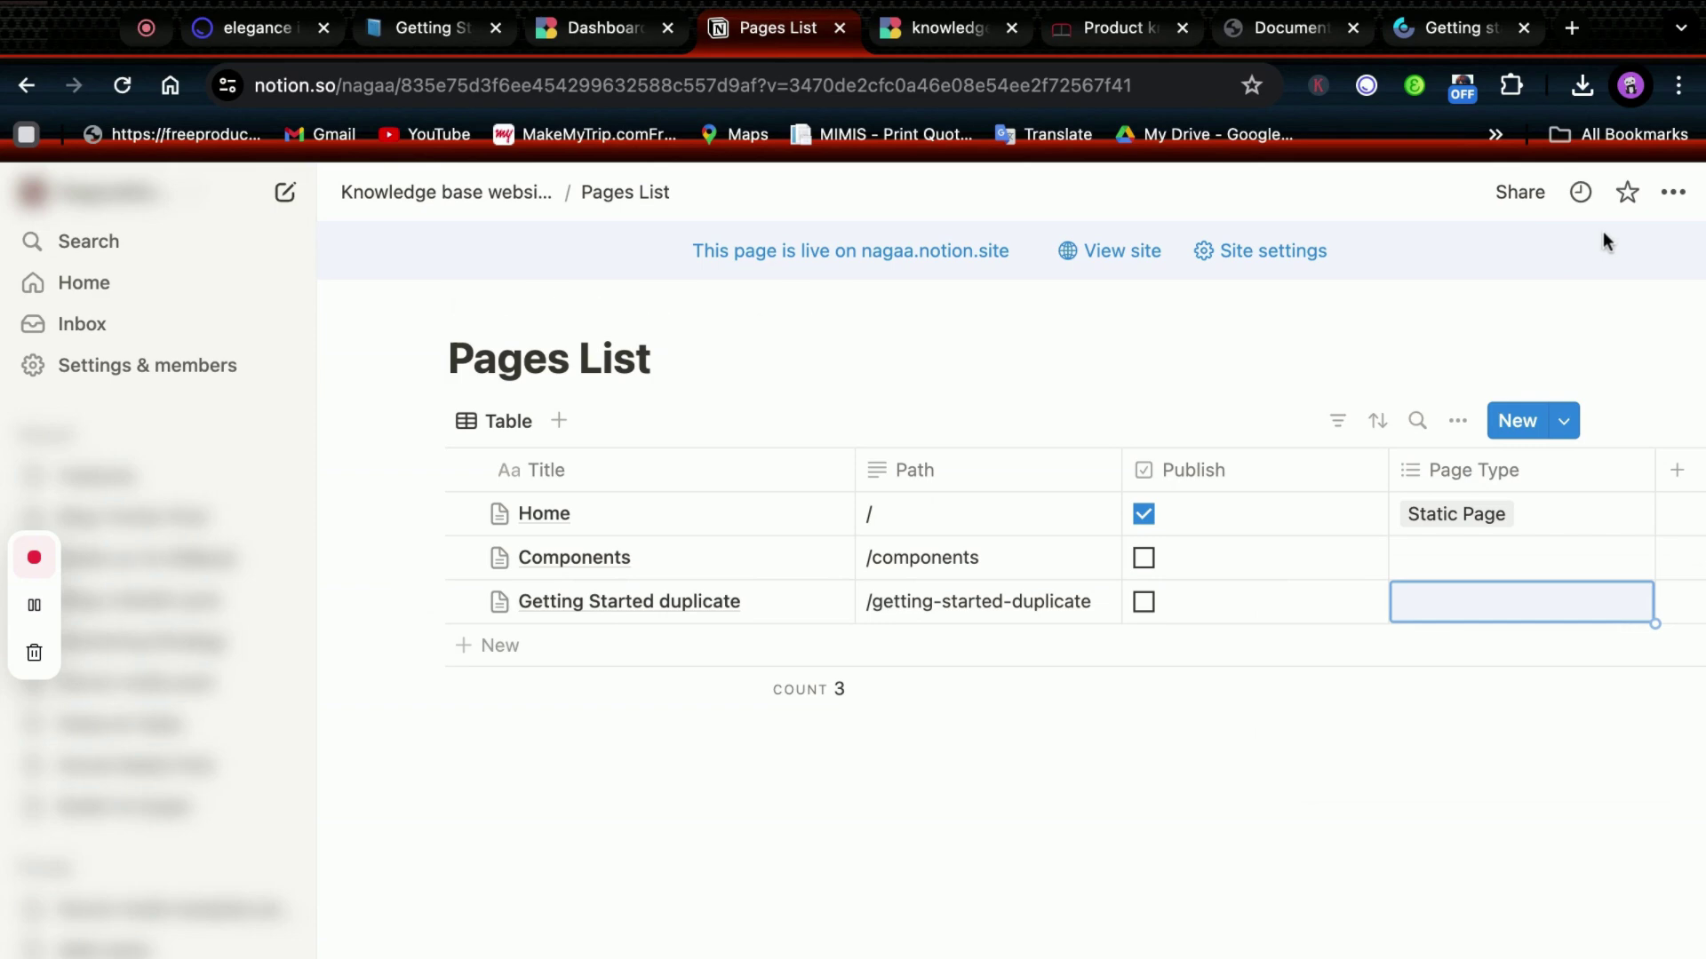
Copy the page's public web link from the Share menu's Publish section.
click(1520, 192)
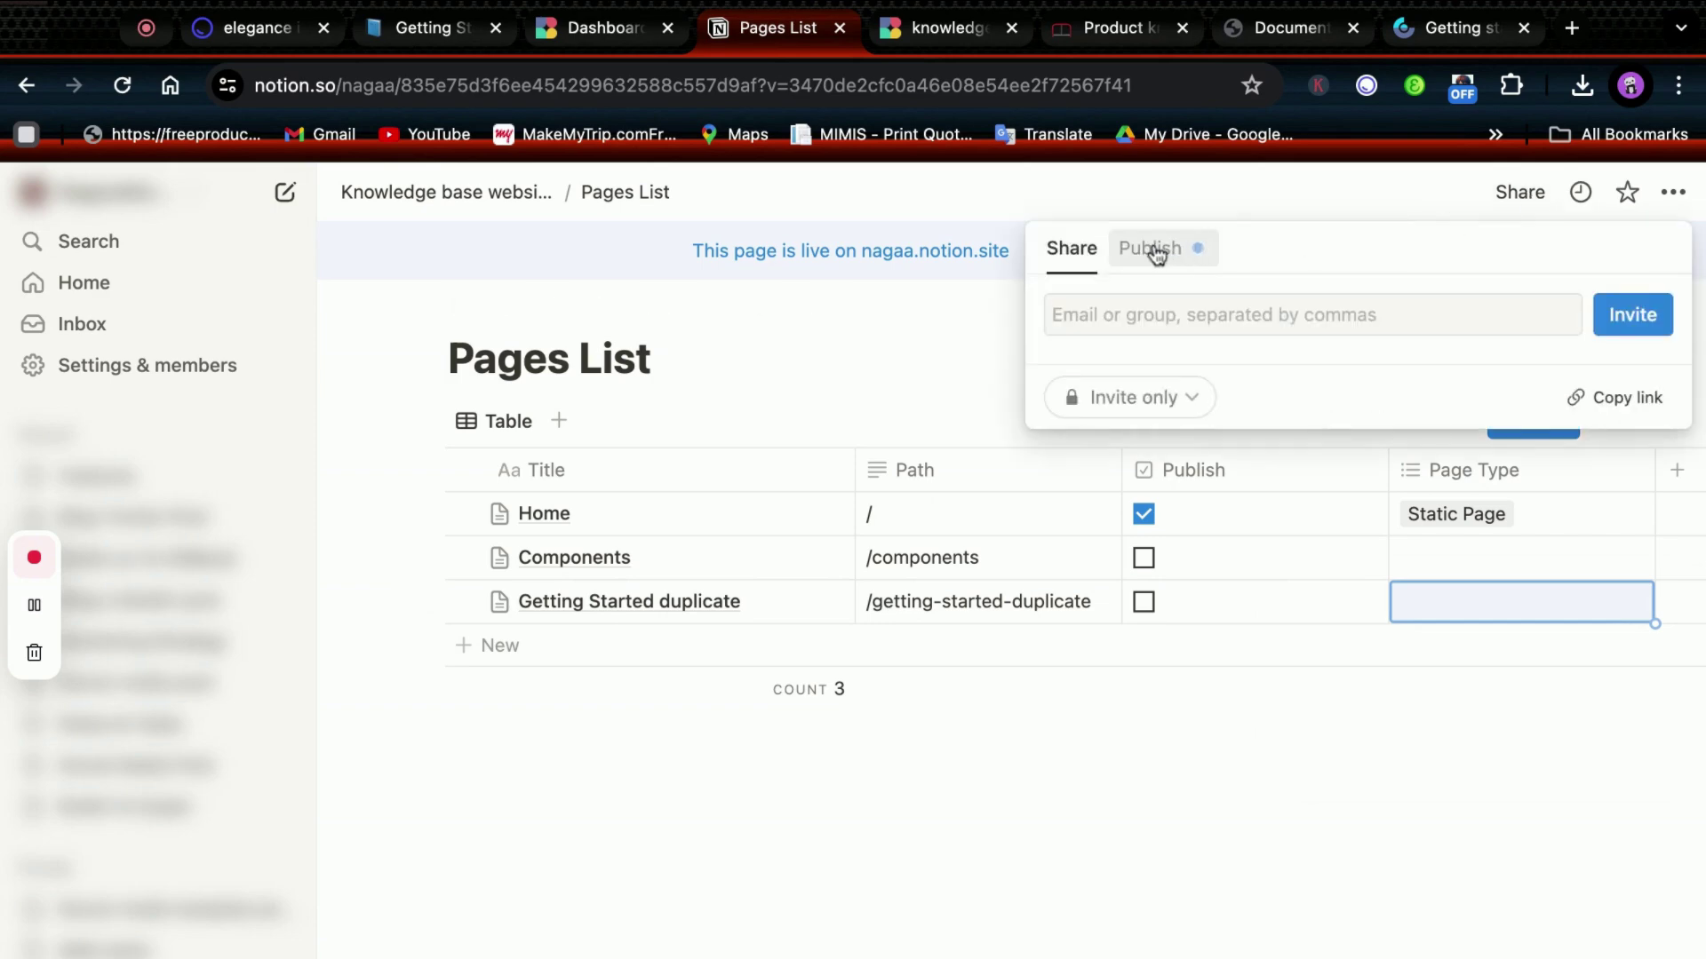
click(1151, 248)
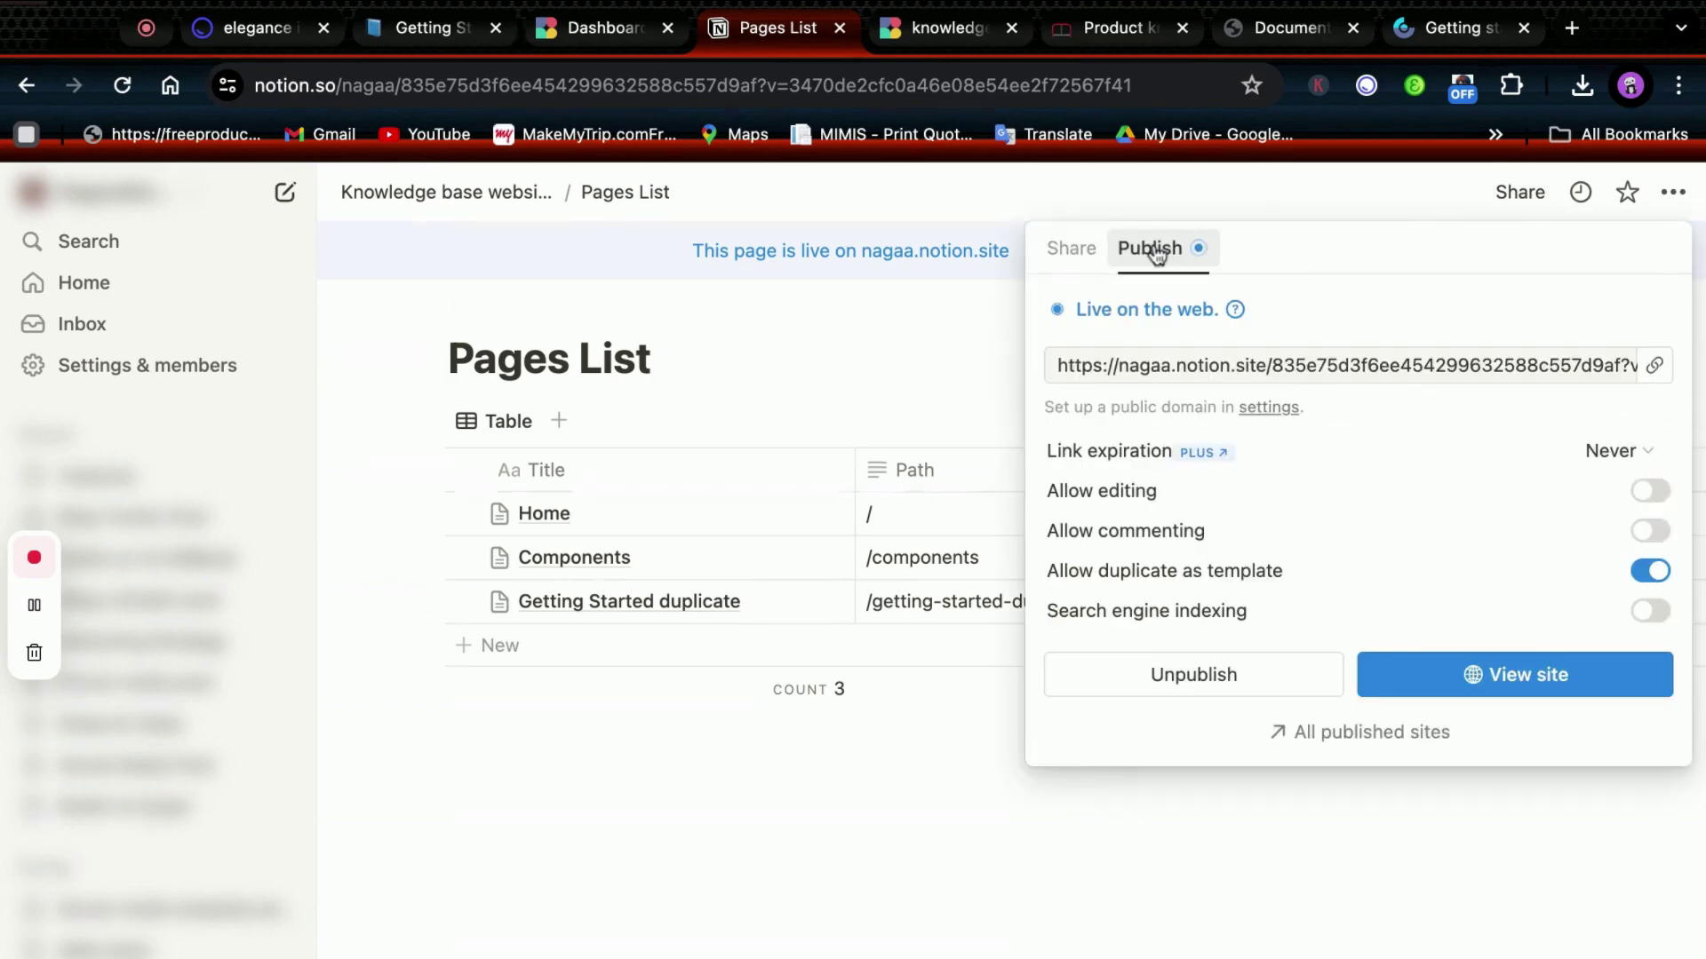
click(1655, 369)
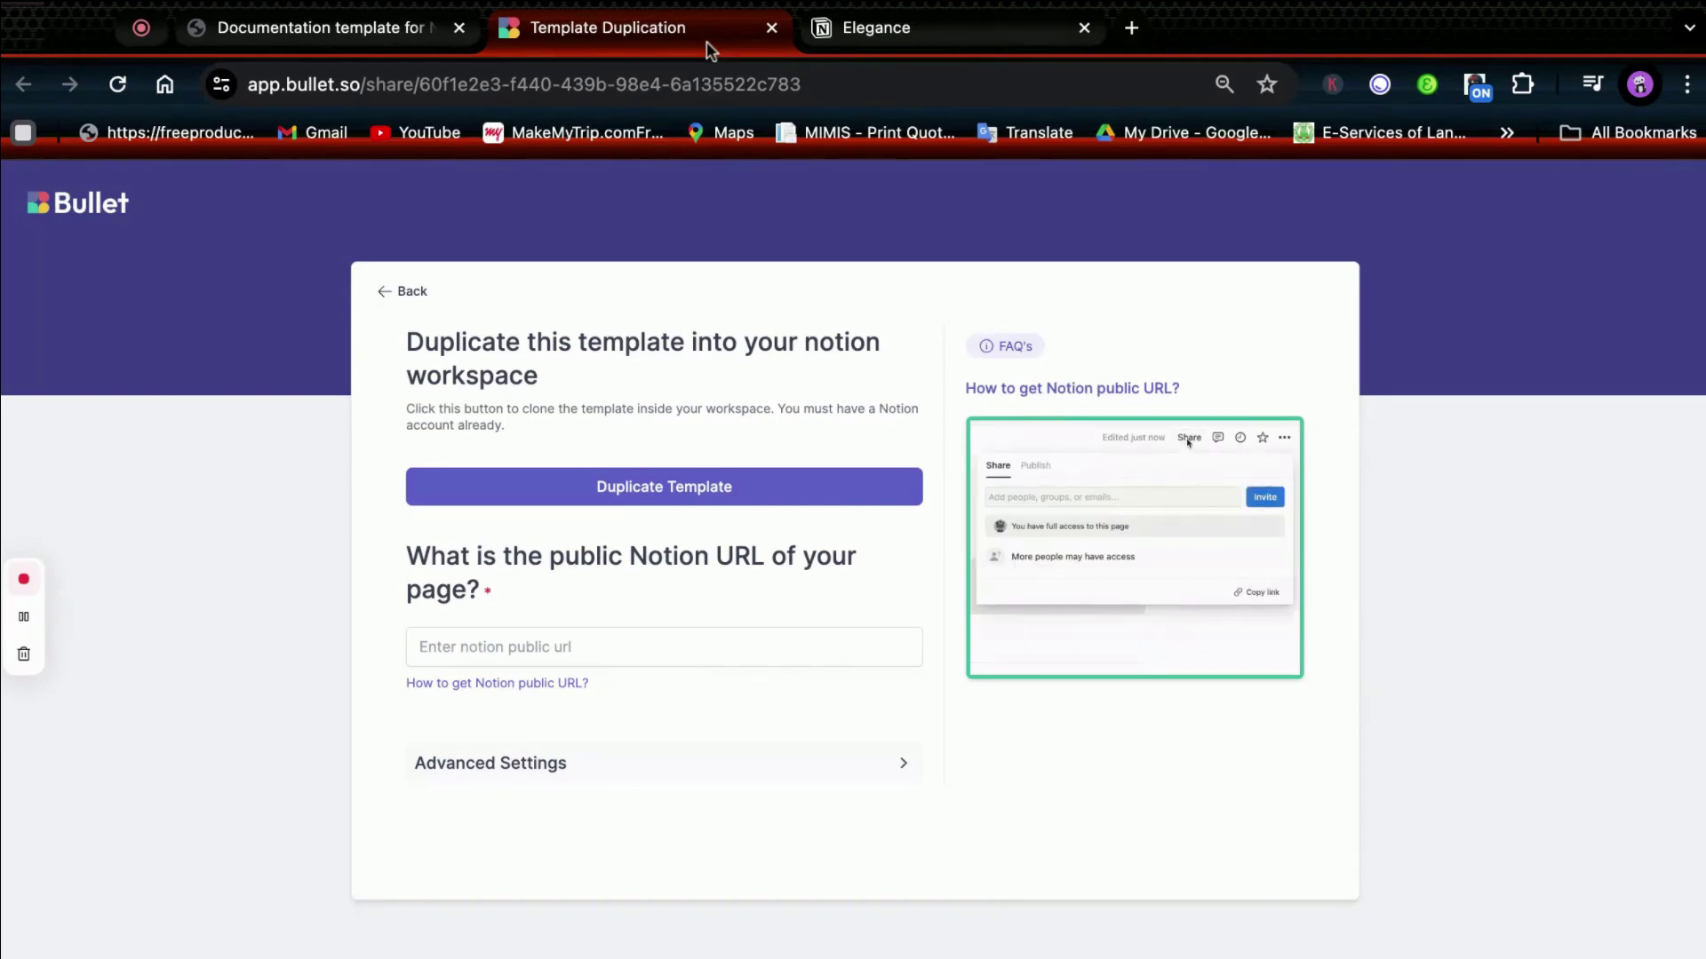
Paste the Notion public link into Bullet, create the site, and open its dashboard.
click(773, 653)
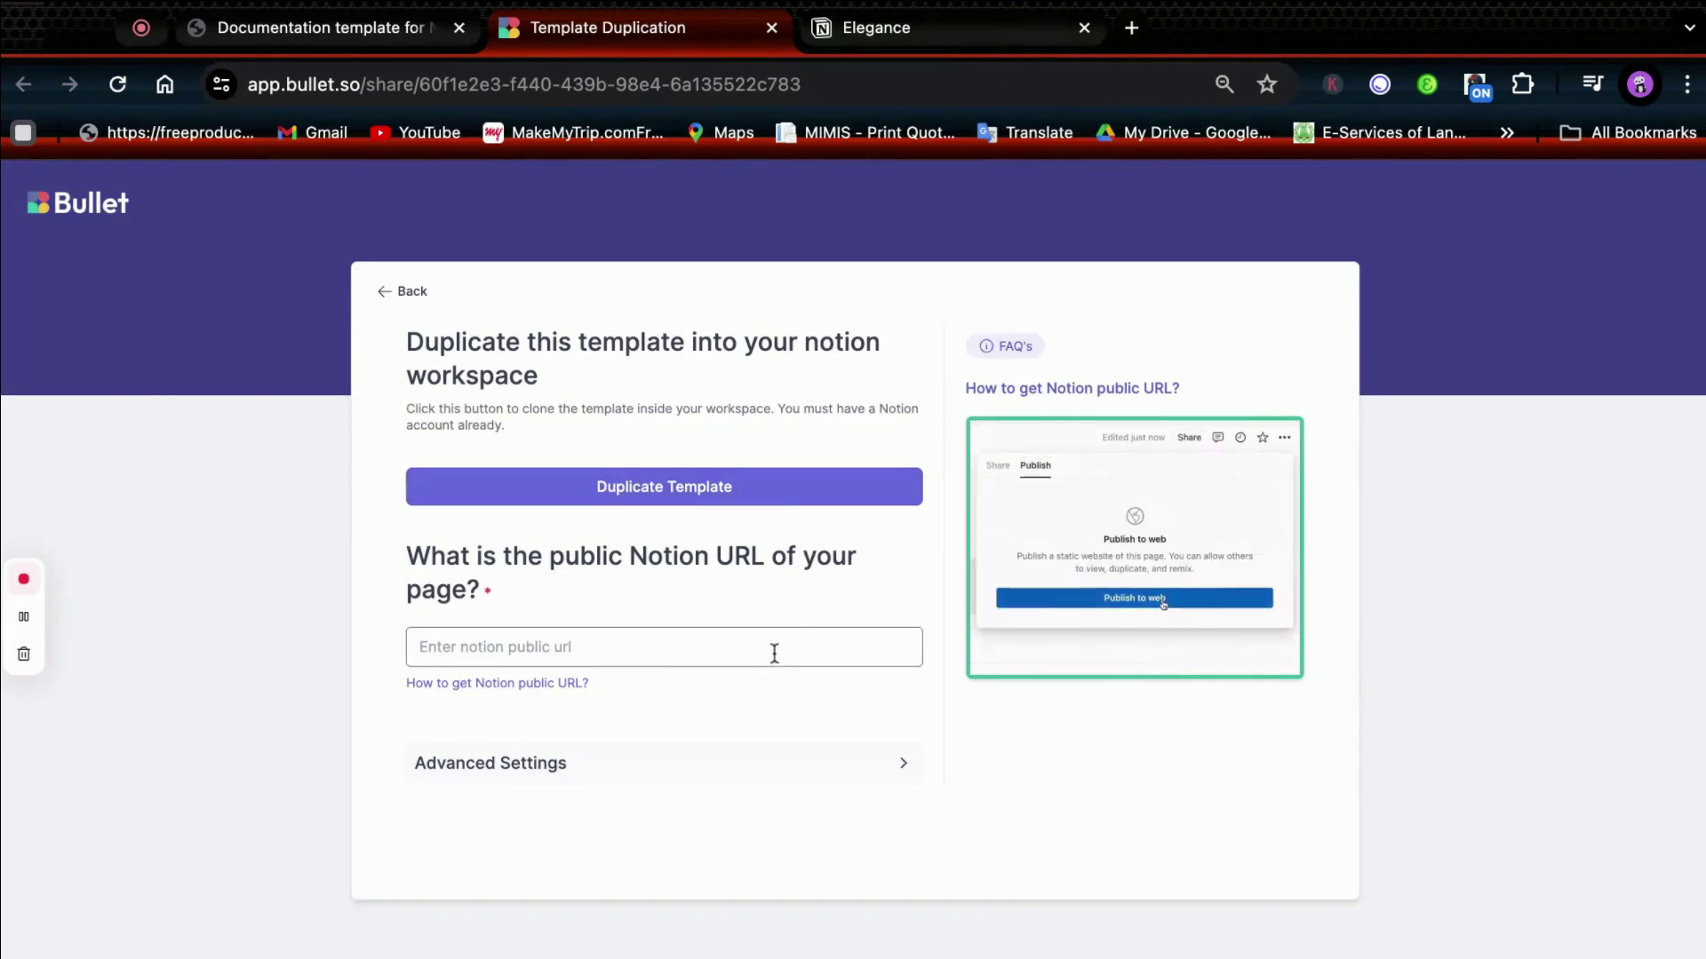
text(a.notion.site/Elegance-bcf1fea11173402da5cc4da01fa79b17?pvs=4)
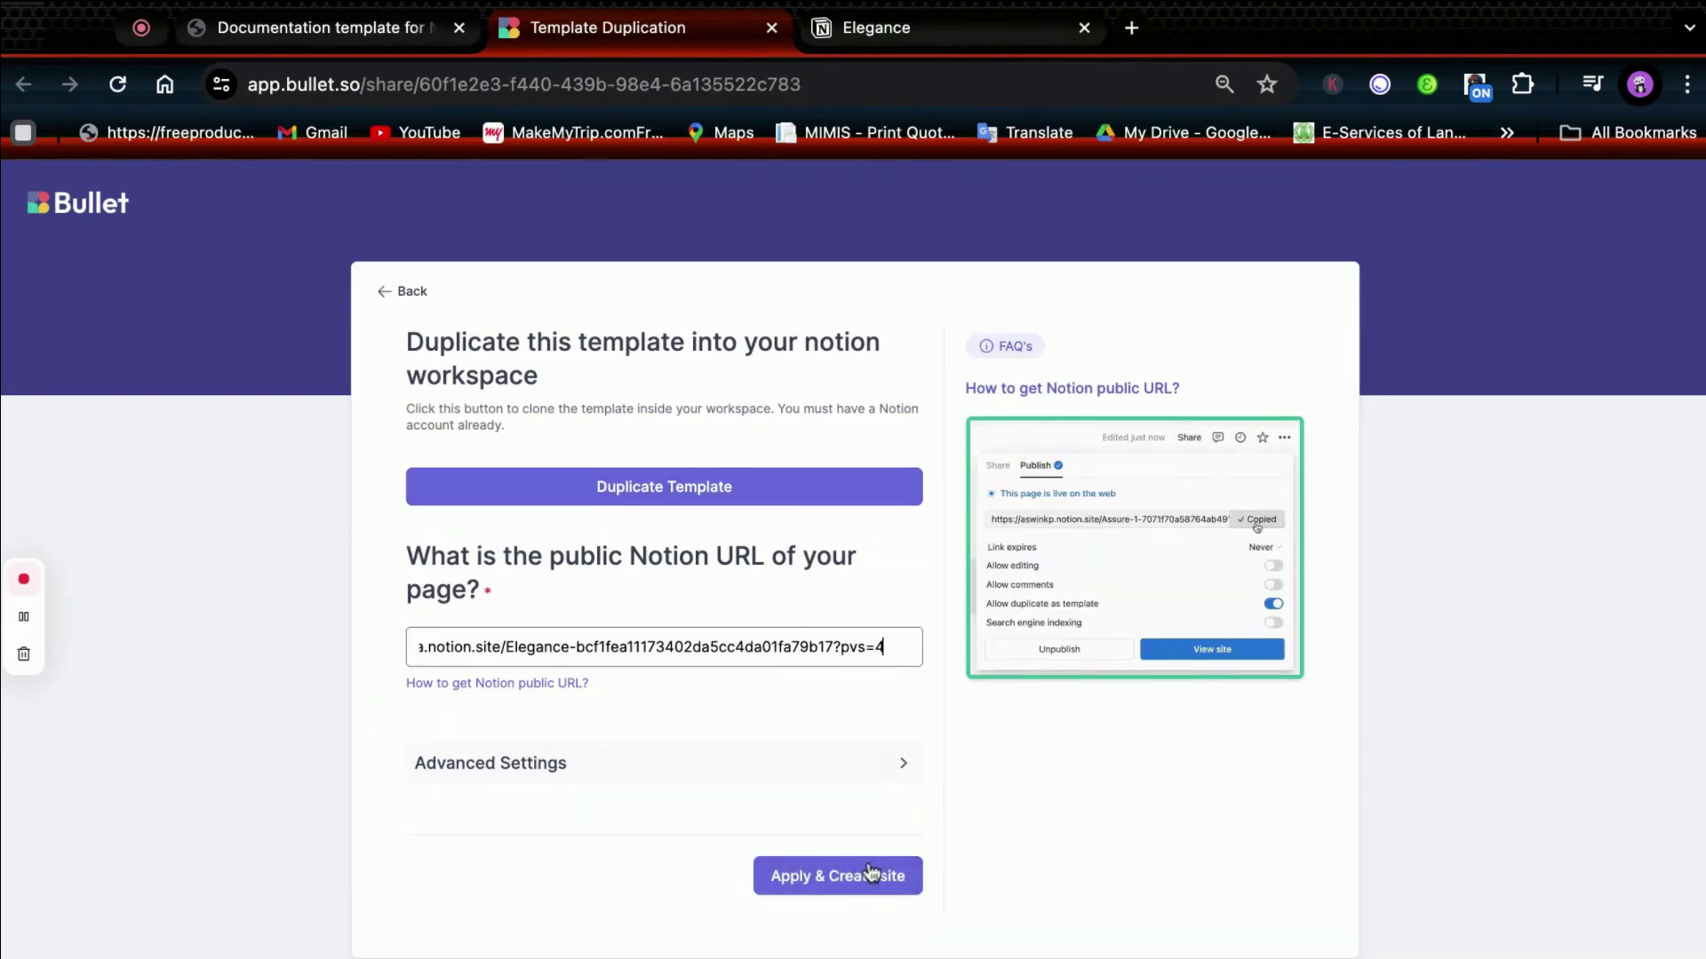
click(870, 873)
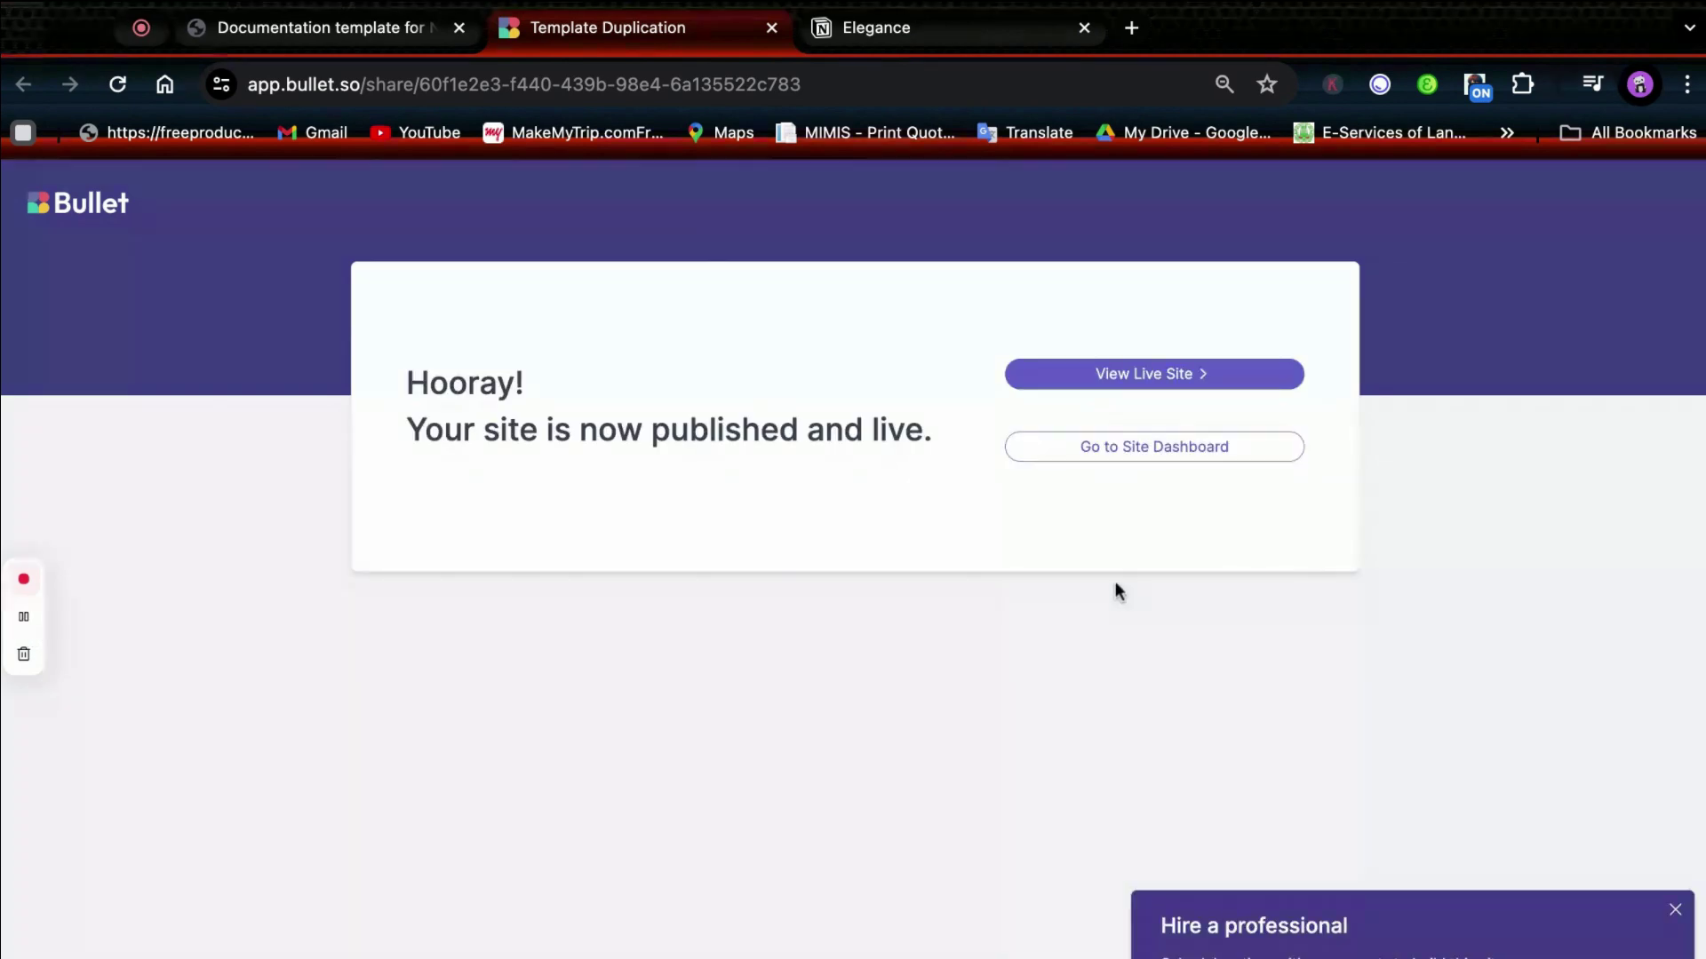
click(1116, 455)
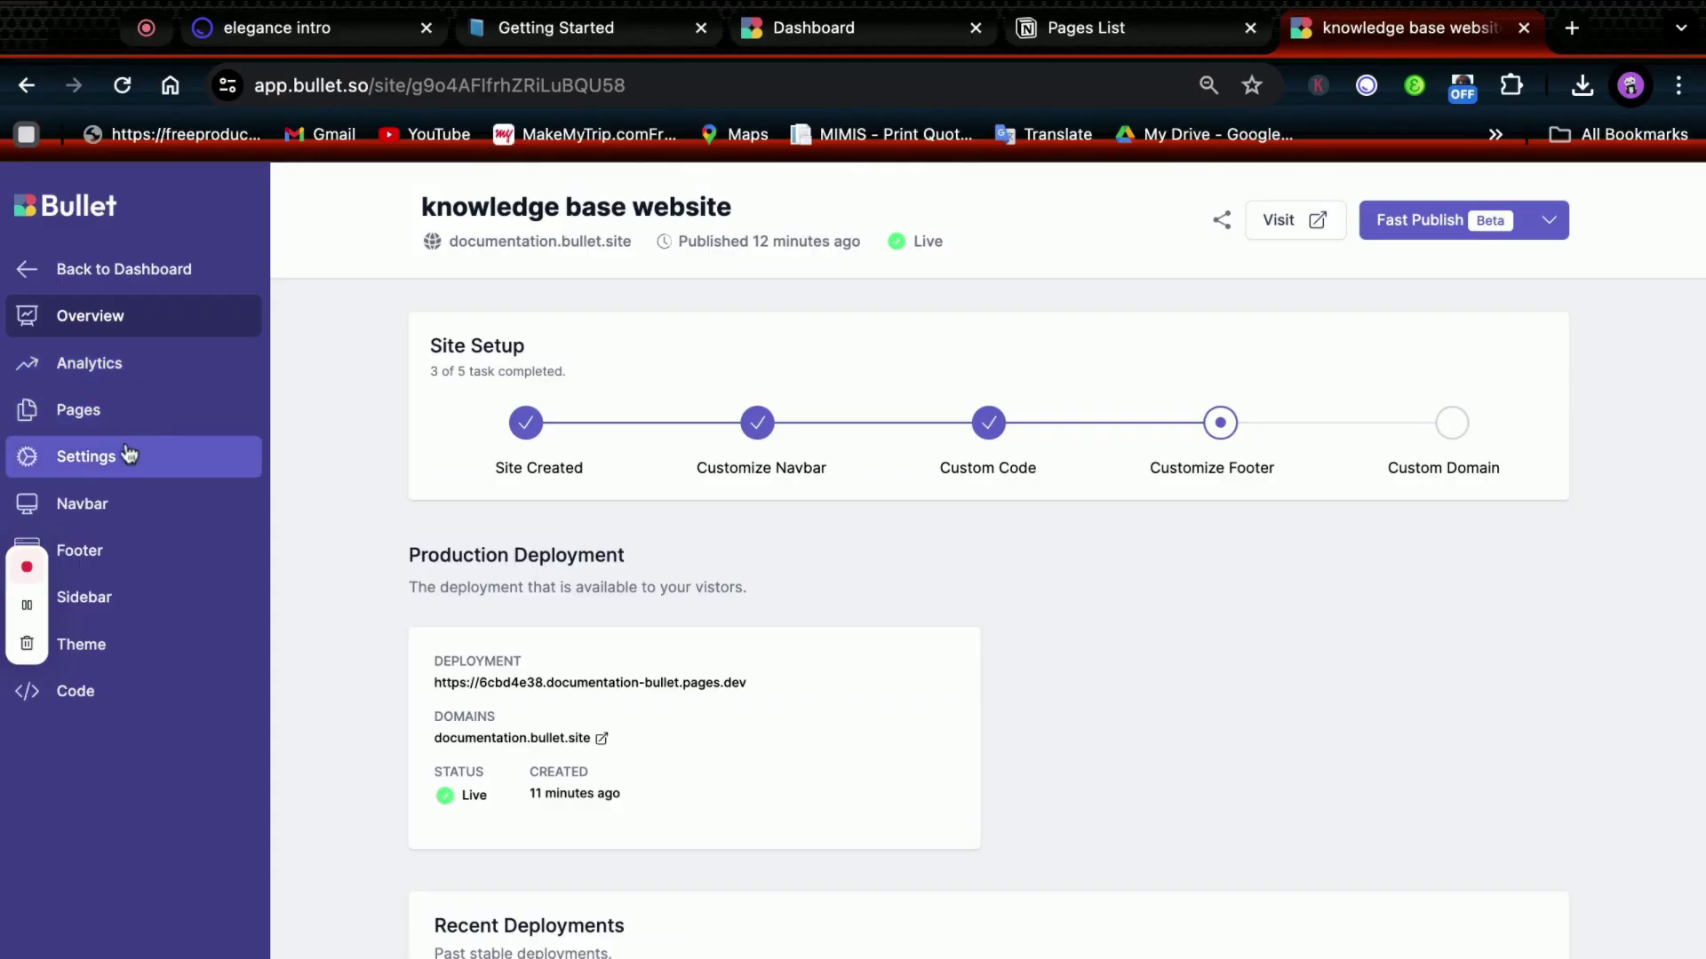
Remove the Getting Started and Components navbar links and the Knowledge base call to action.
click(126, 503)
scroll(736, 728, down, 5)
scroll(746, 732, down, 2)
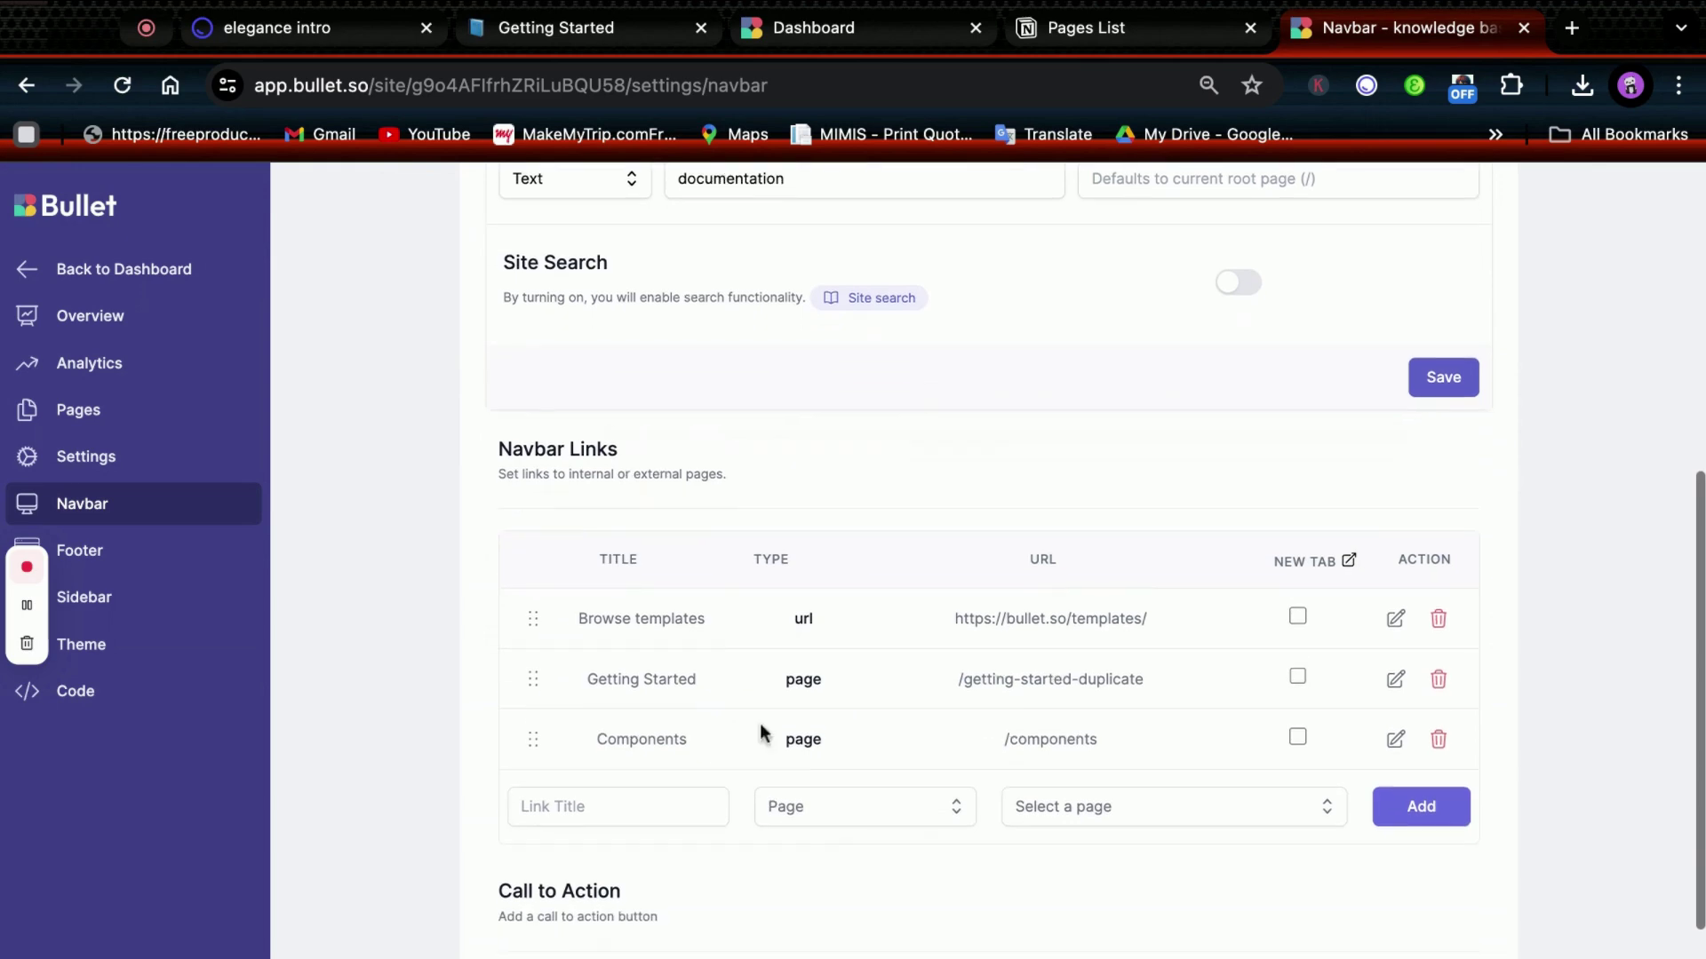
click(1438, 679)
click(1077, 639)
click(1438, 679)
click(1092, 637)
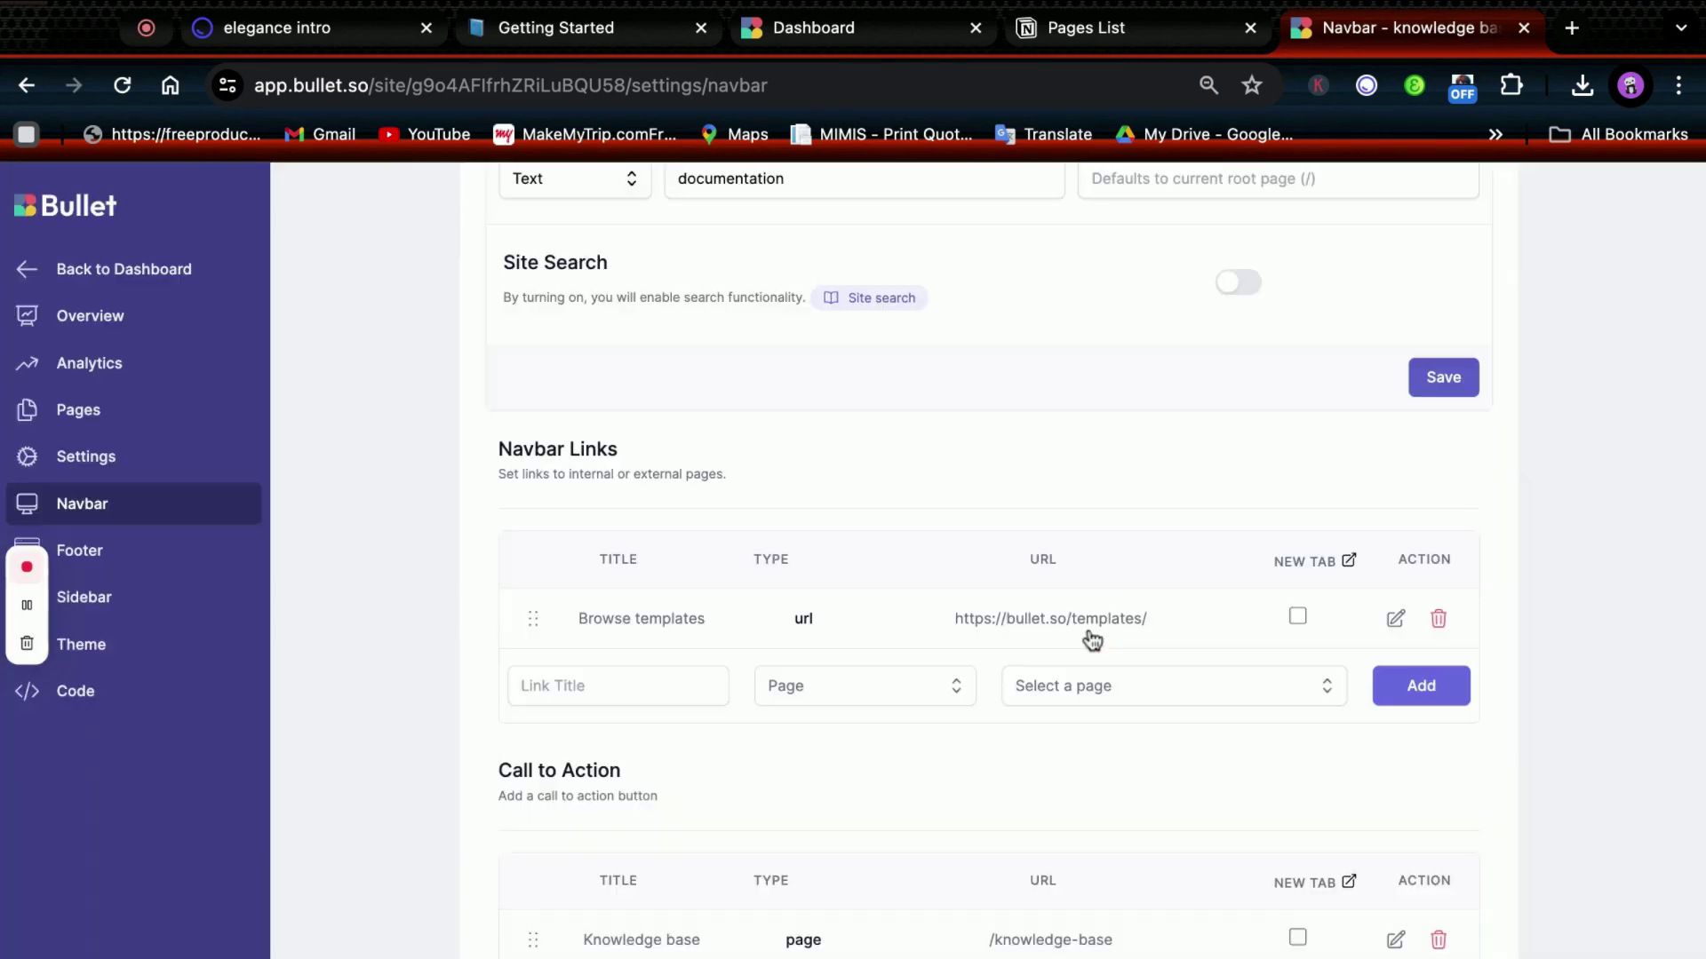
scroll(1101, 582, down, 2)
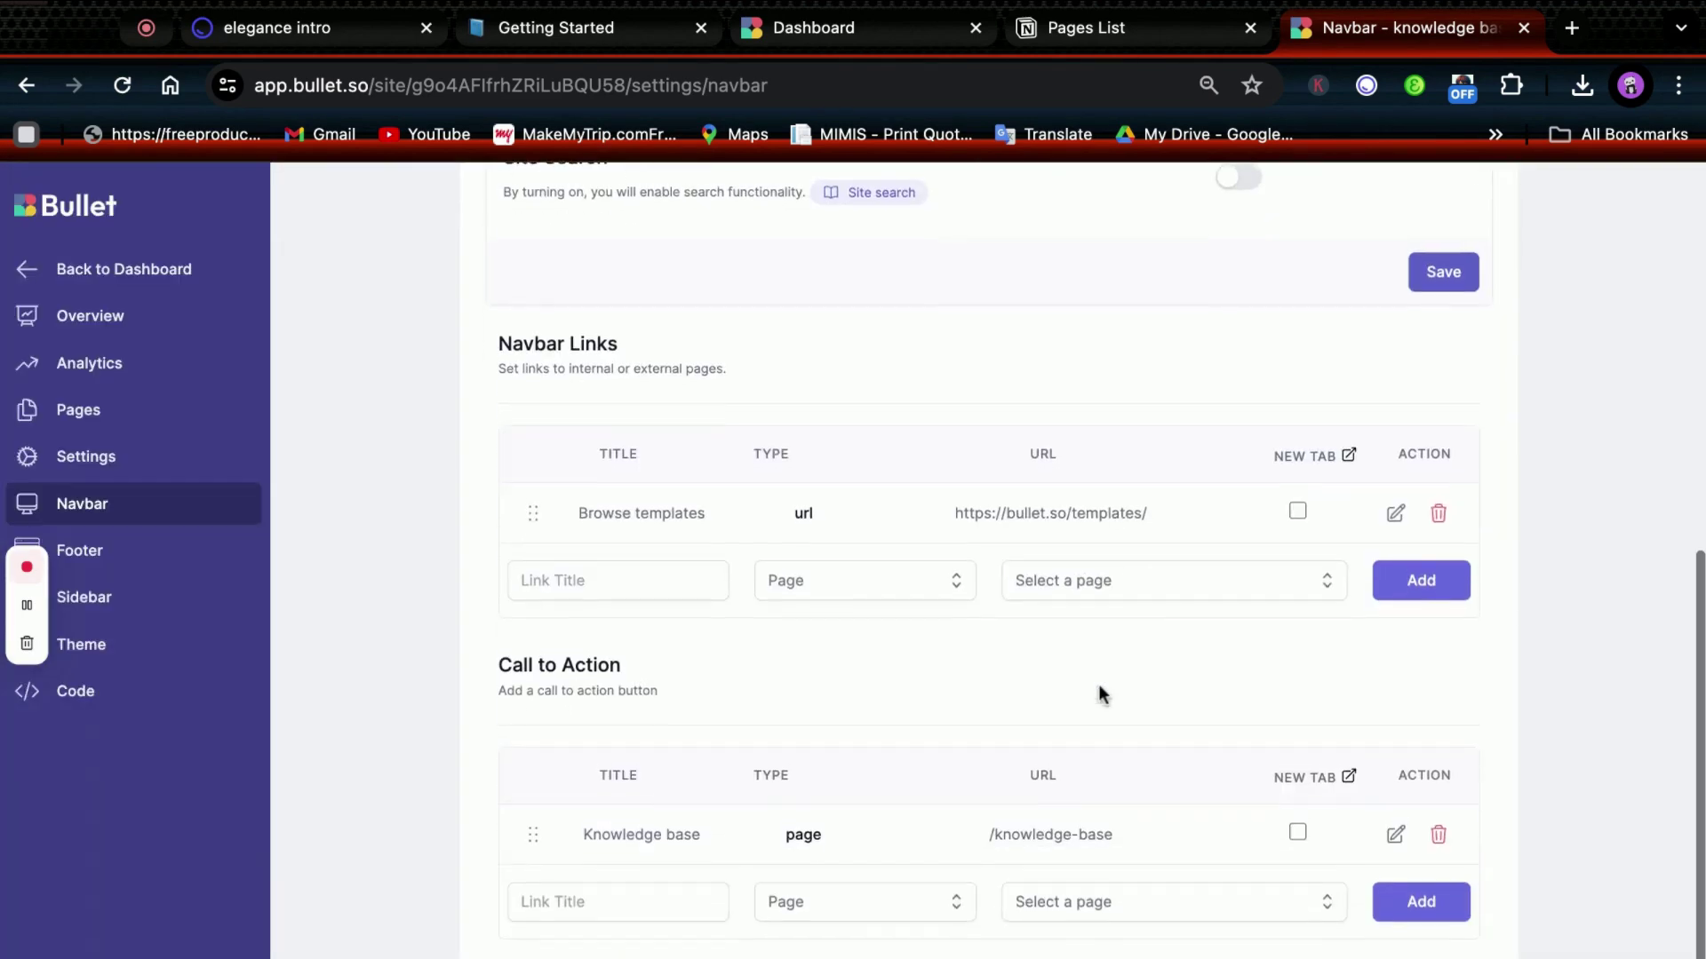
click(1436, 842)
click(1050, 642)
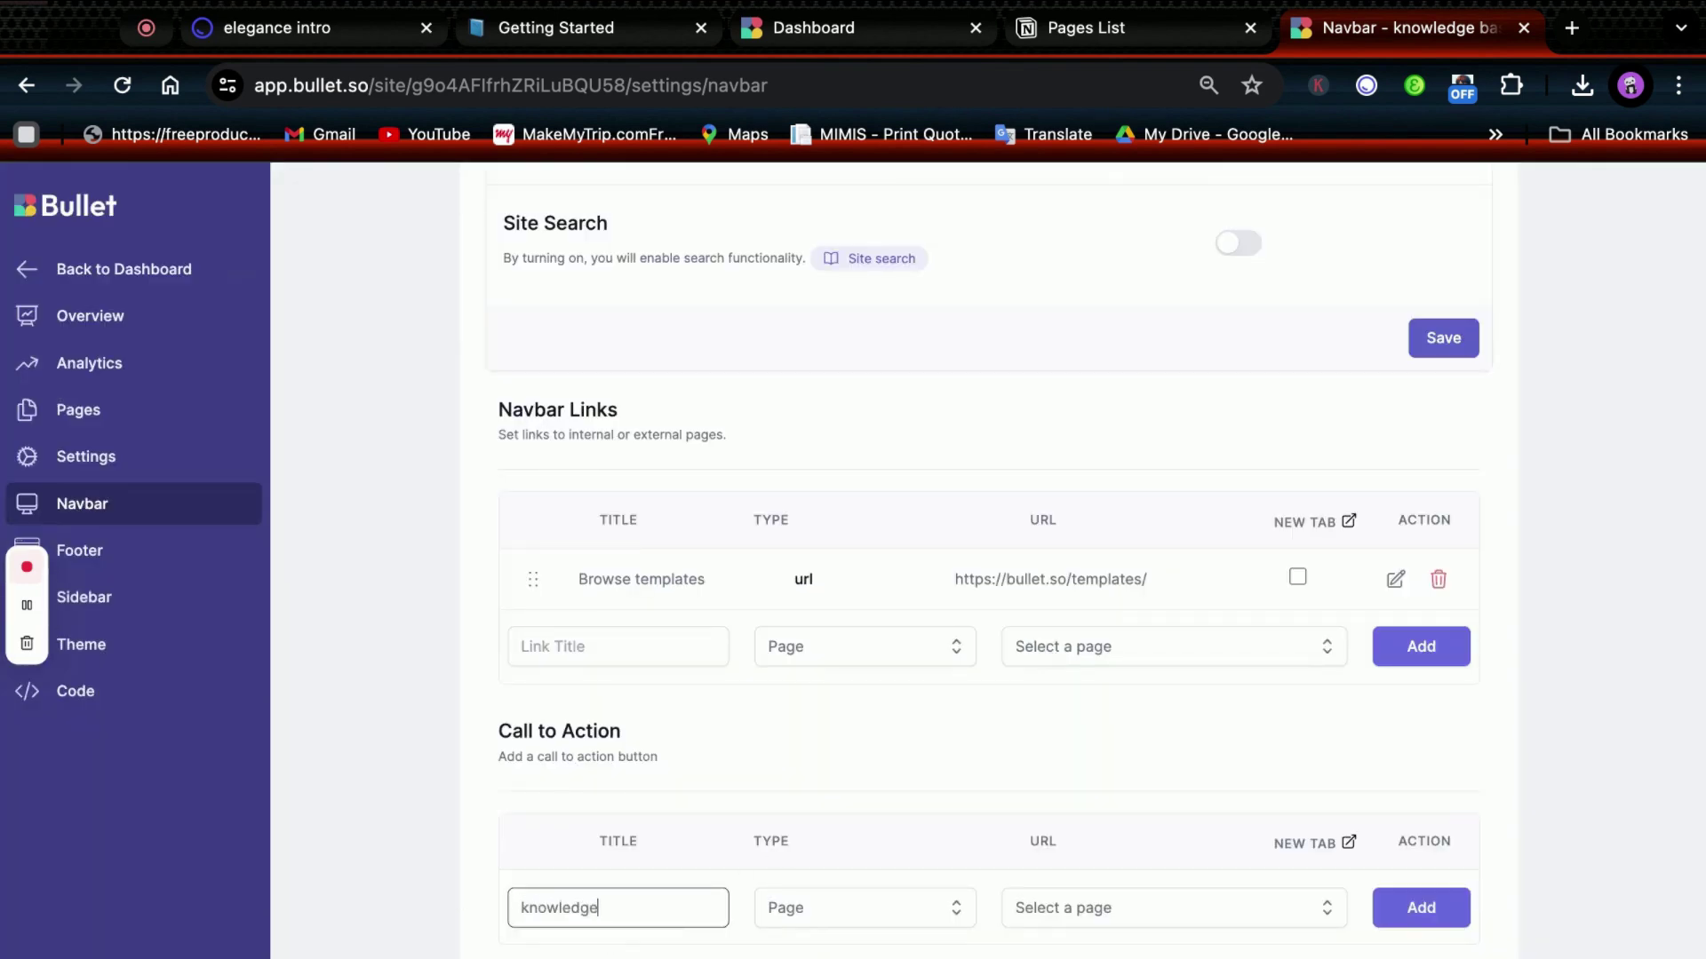
Add a 'knowledge base' call to action linking to the Documentation page and save the navbar.
click(835, 915)
click(837, 953)
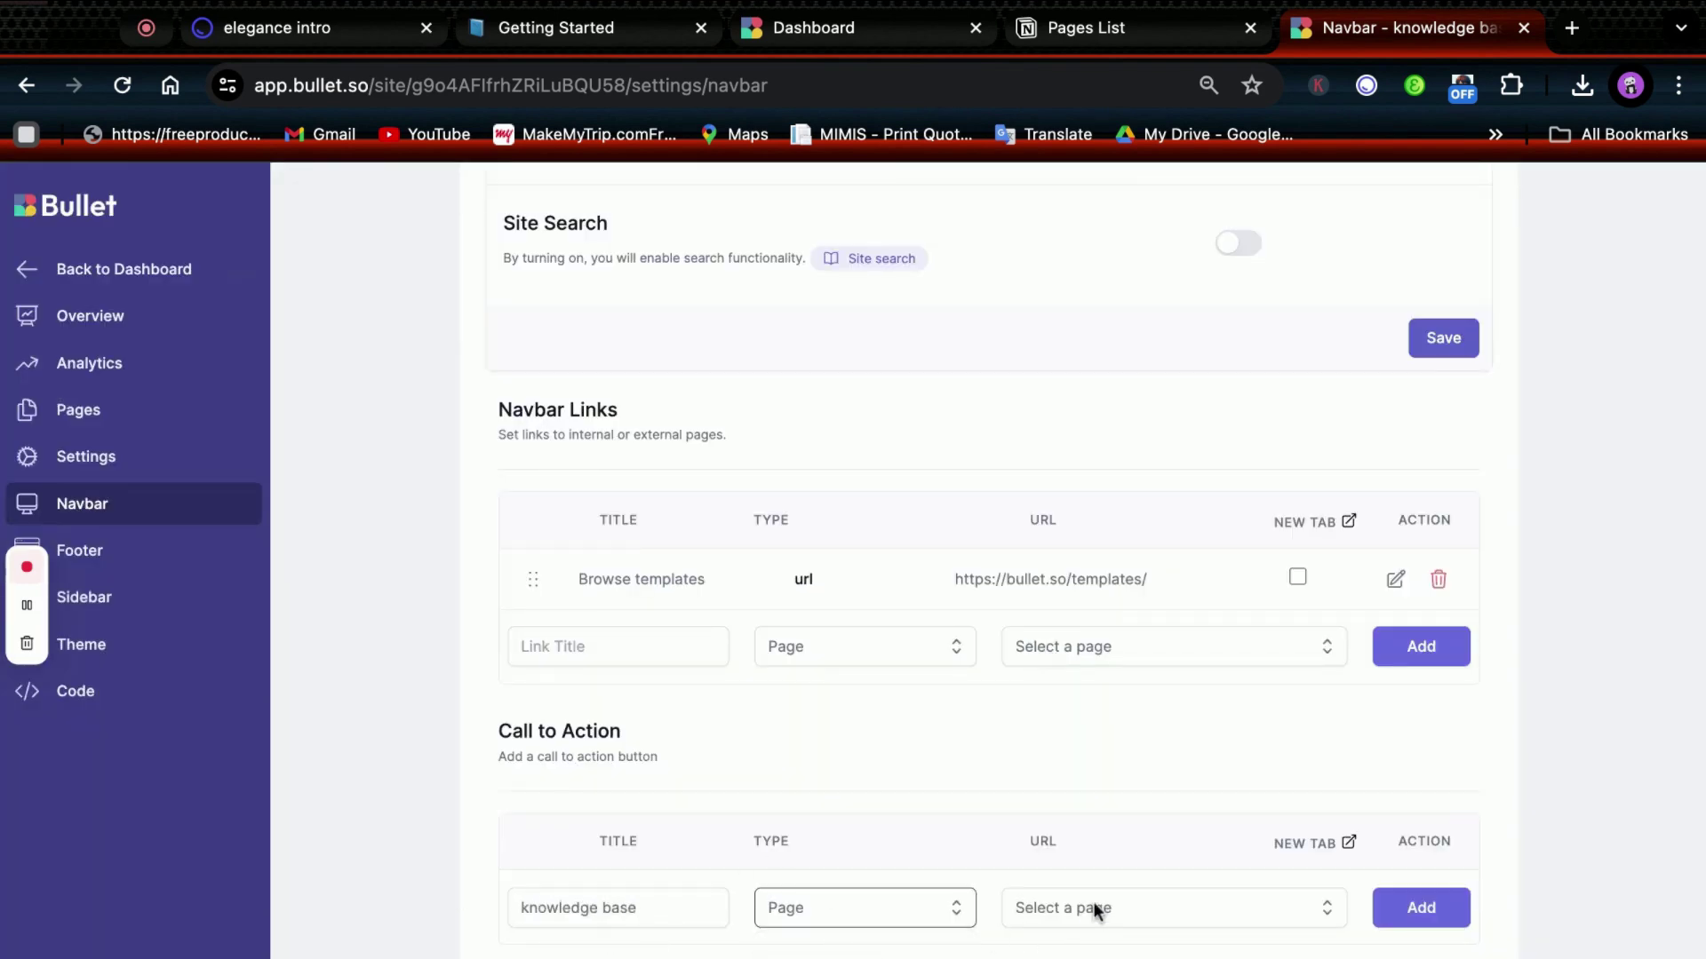
click(1097, 913)
scroll(1101, 950, up, 1)
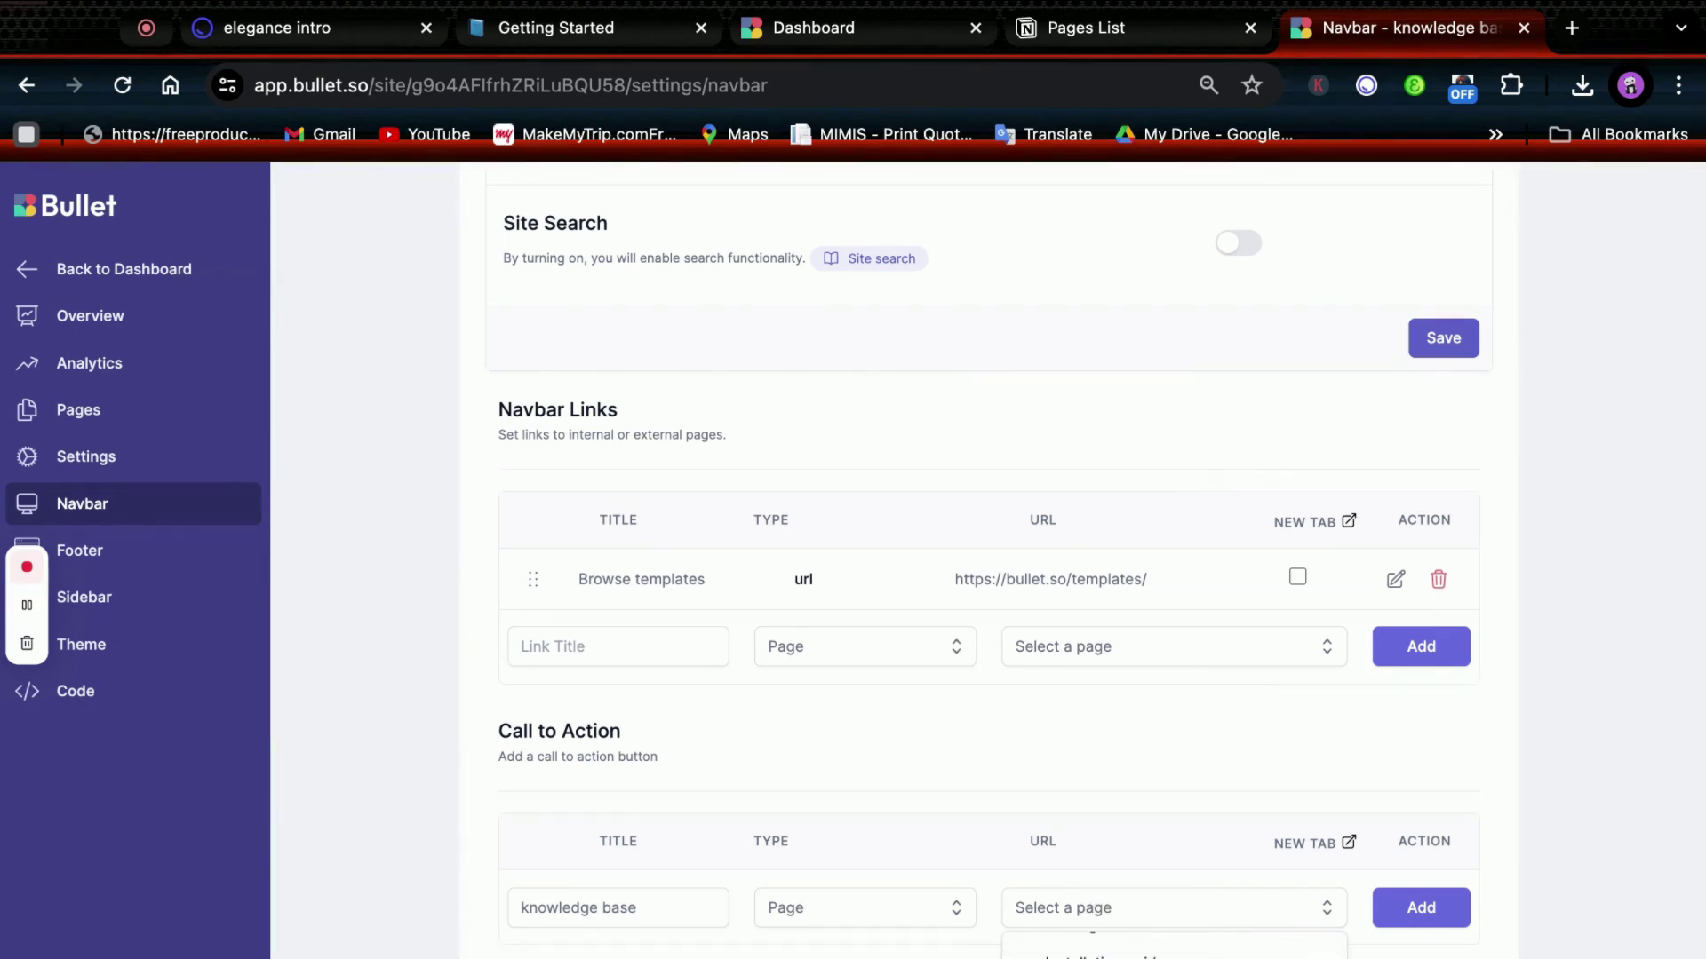
scroll(1102, 946, up, 1)
click(1101, 950)
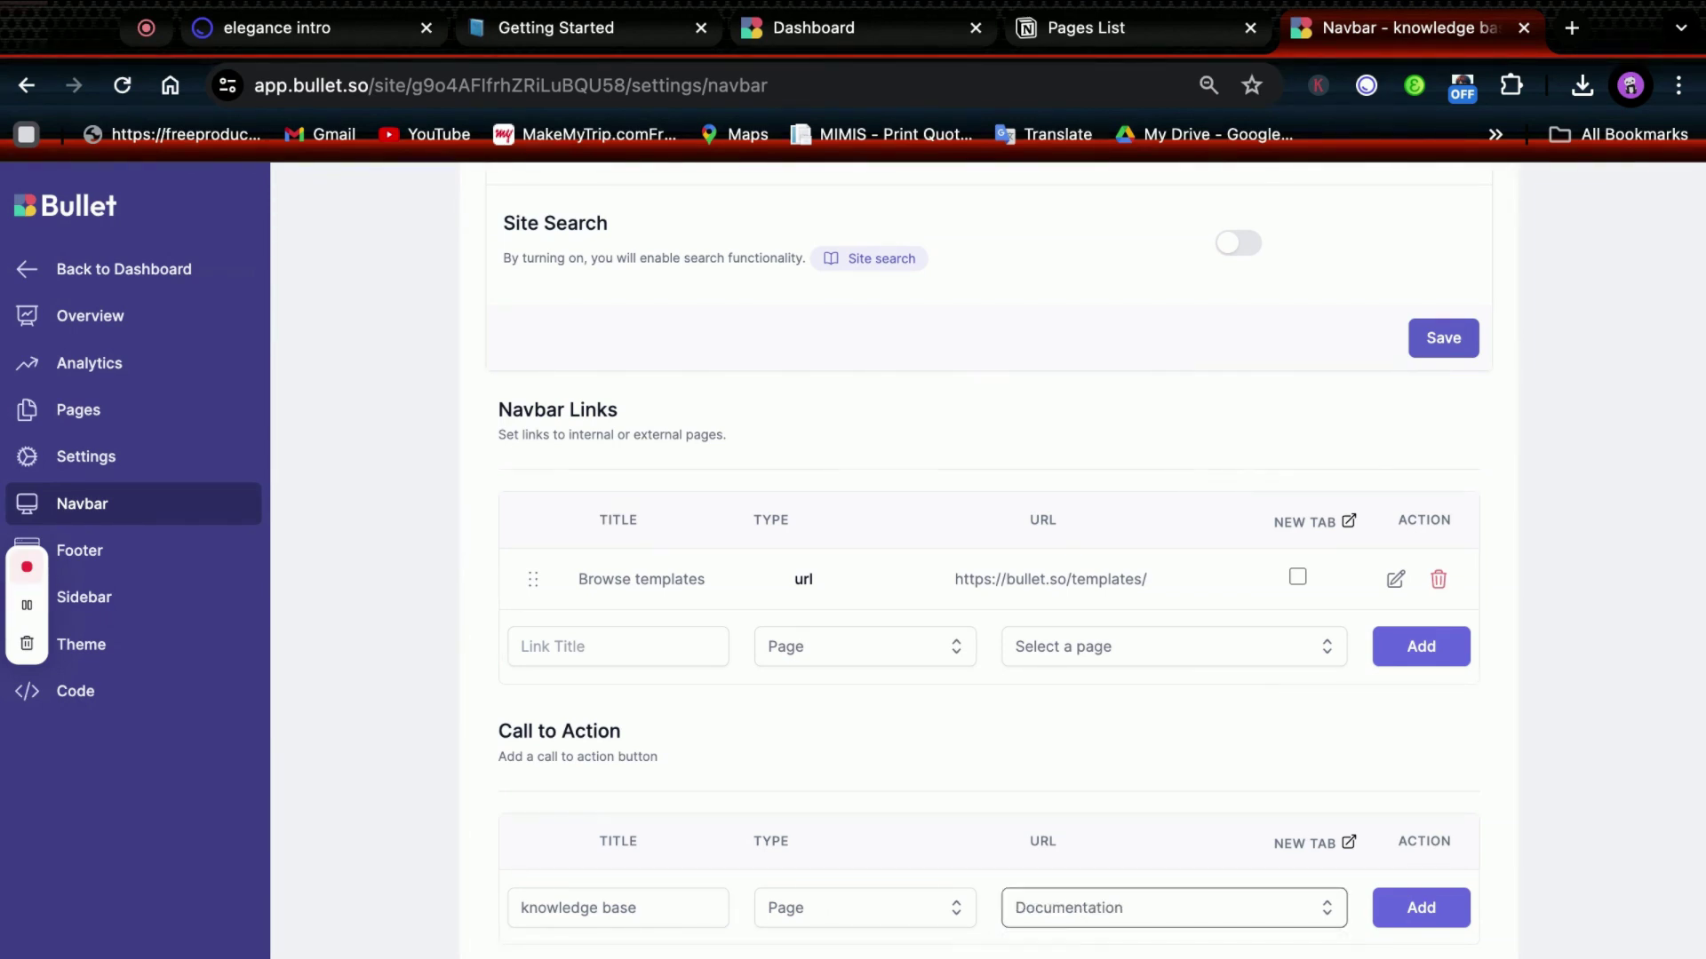
click(1452, 924)
scroll(1340, 838, up, 6)
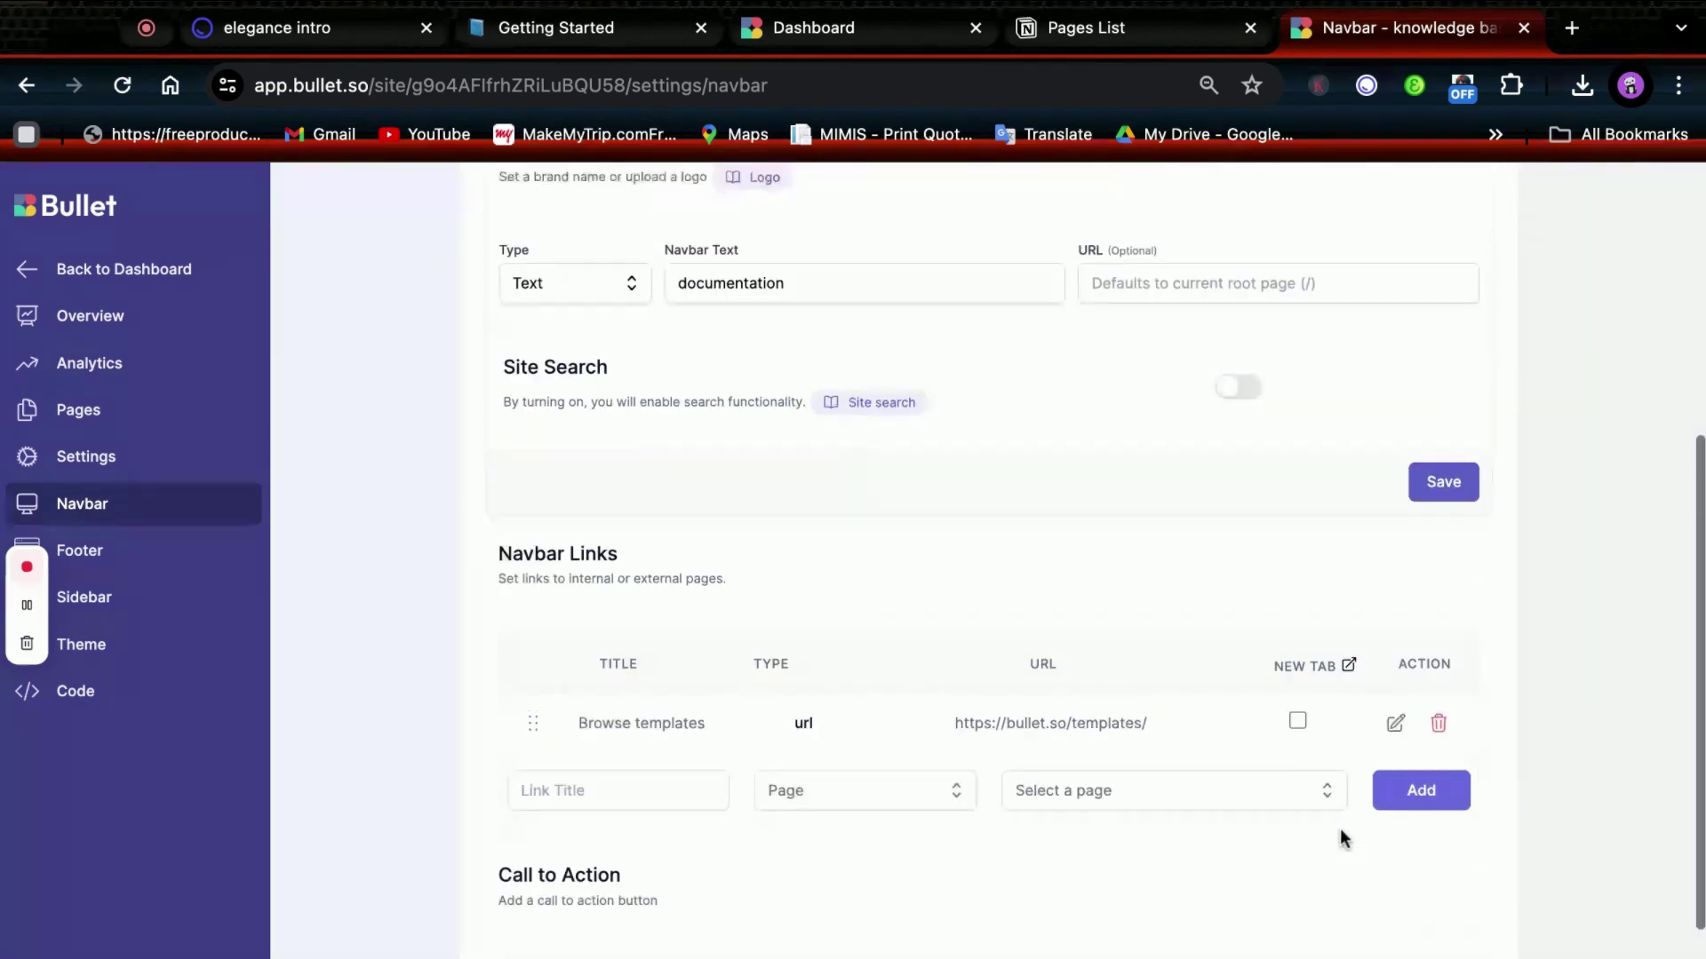
click(1457, 322)
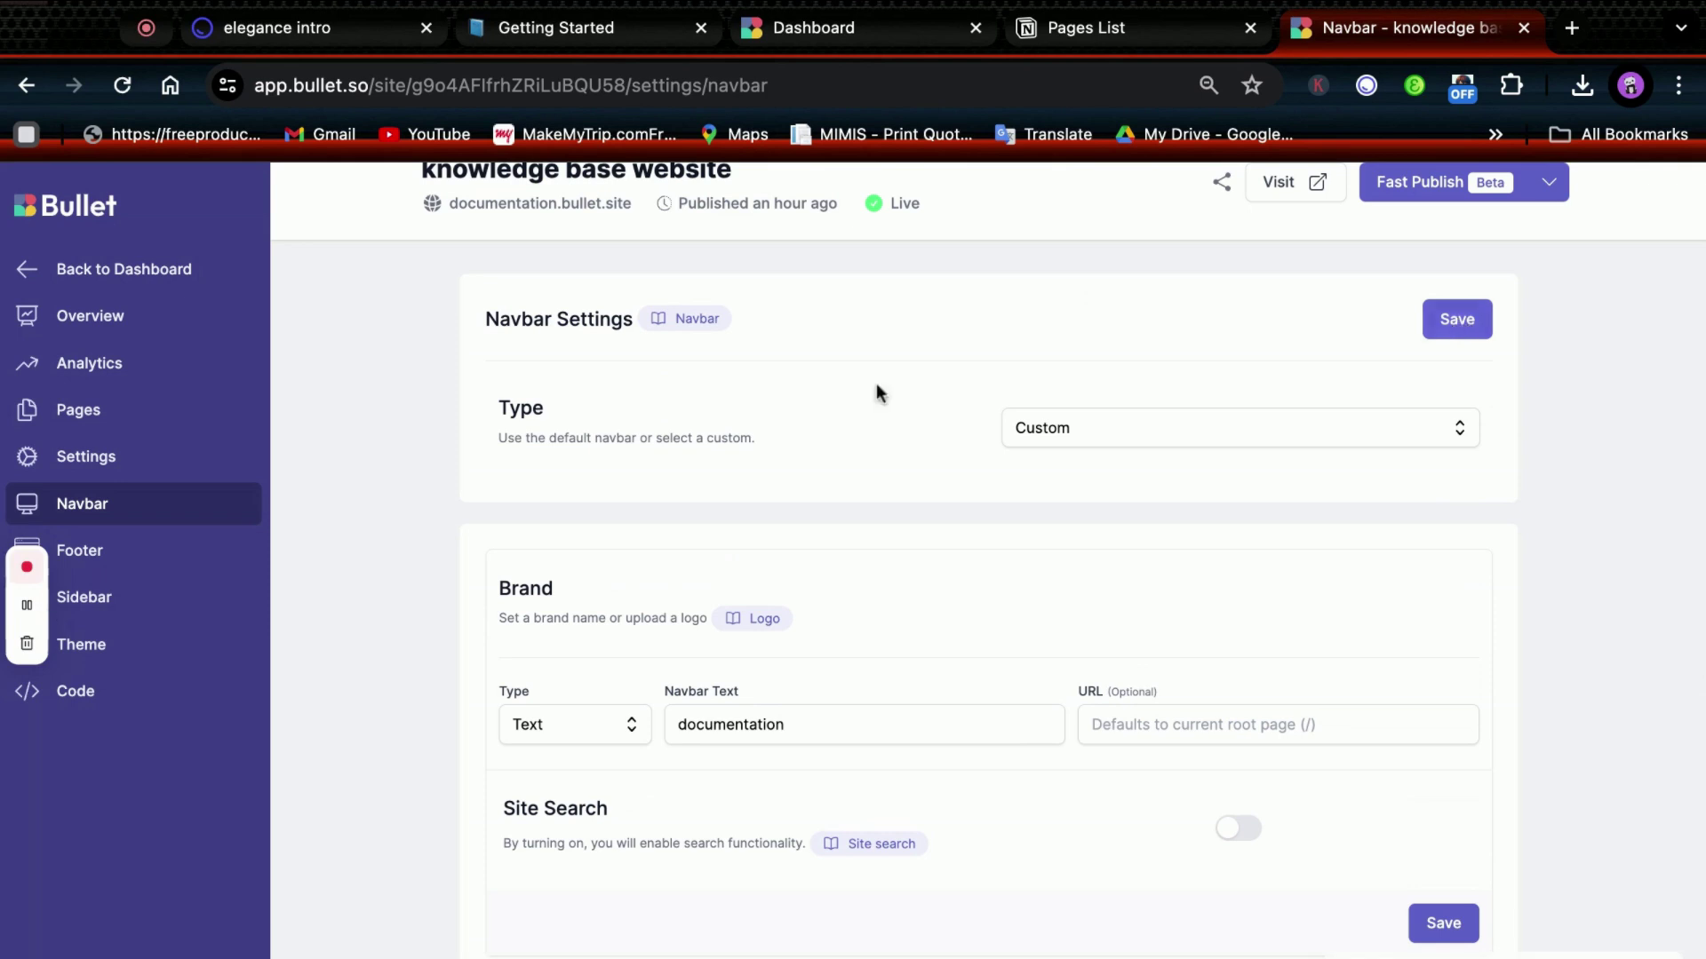
Review the footer's social icon choices, leaving Facebook selected.
click(113, 562)
scroll(1124, 779, down, 2)
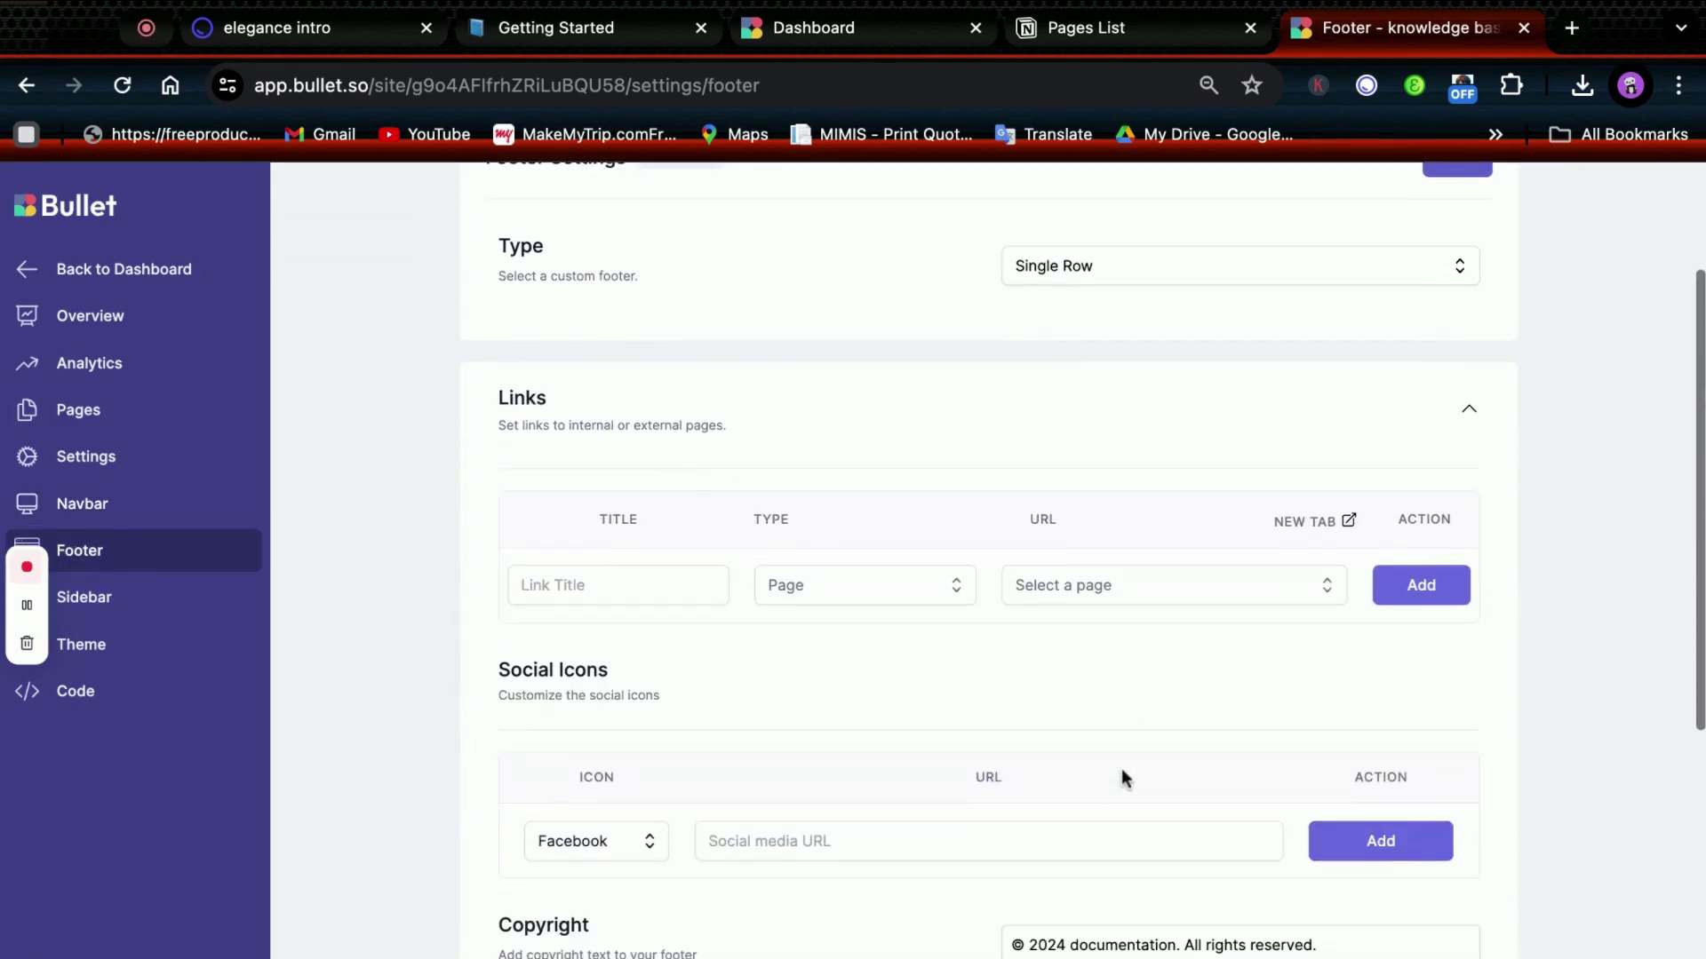
scroll(1121, 769, down, 1)
click(635, 769)
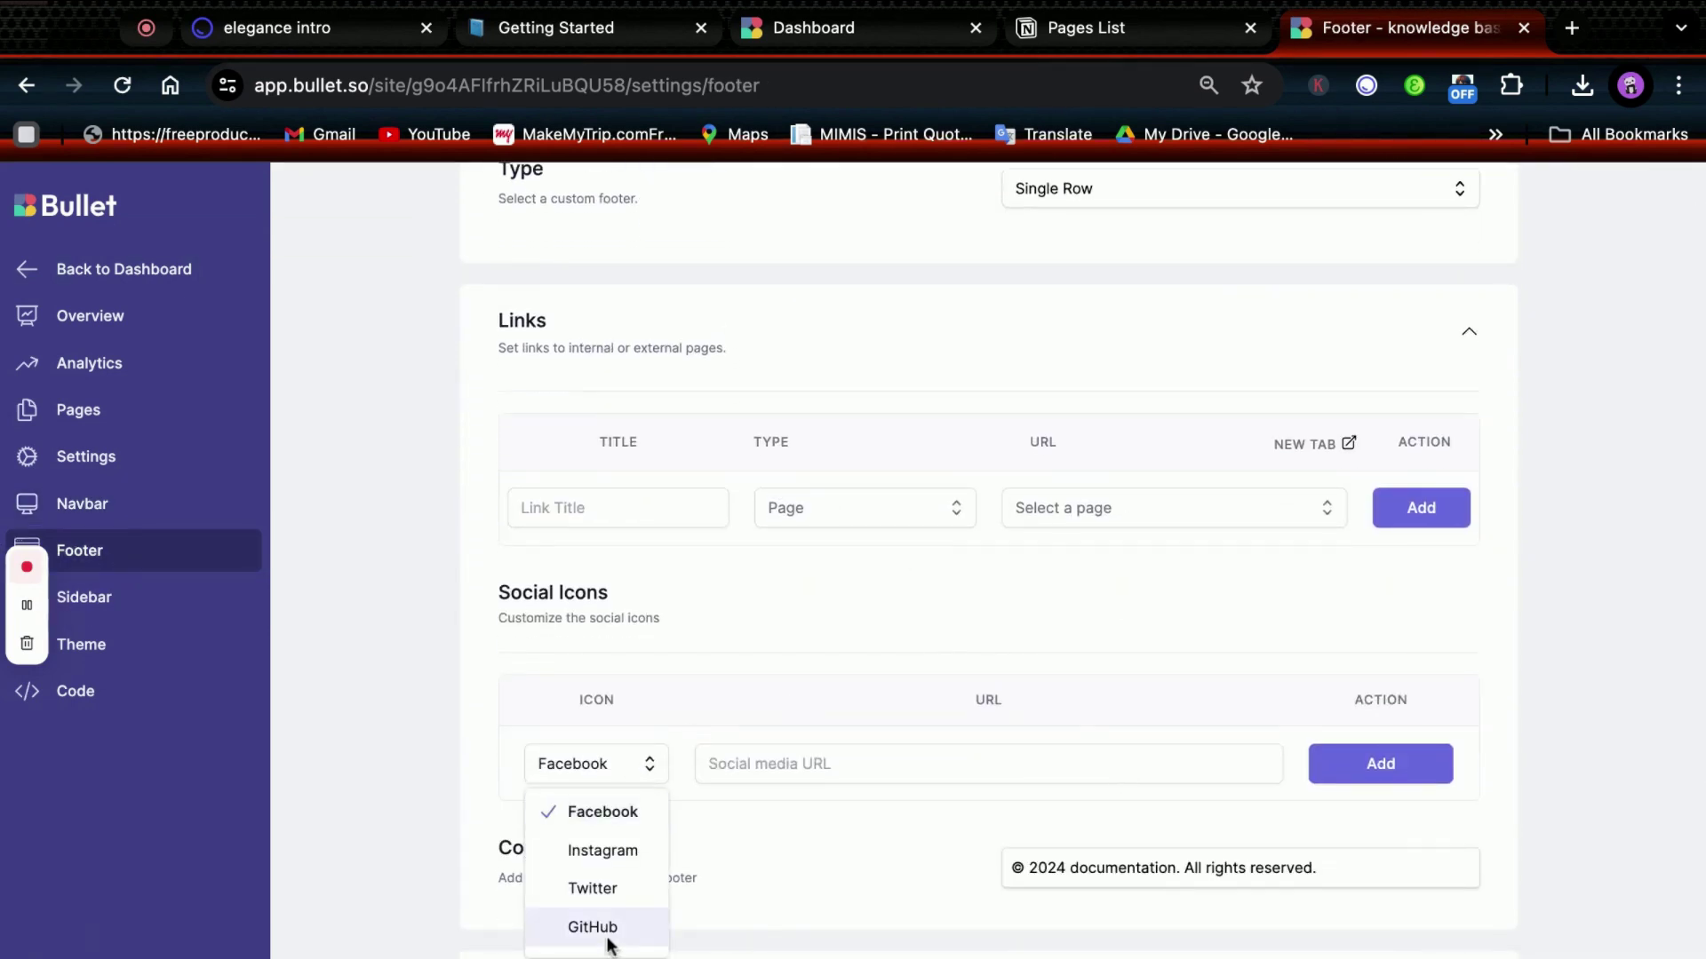
click(624, 771)
scroll(1425, 407, up, 3)
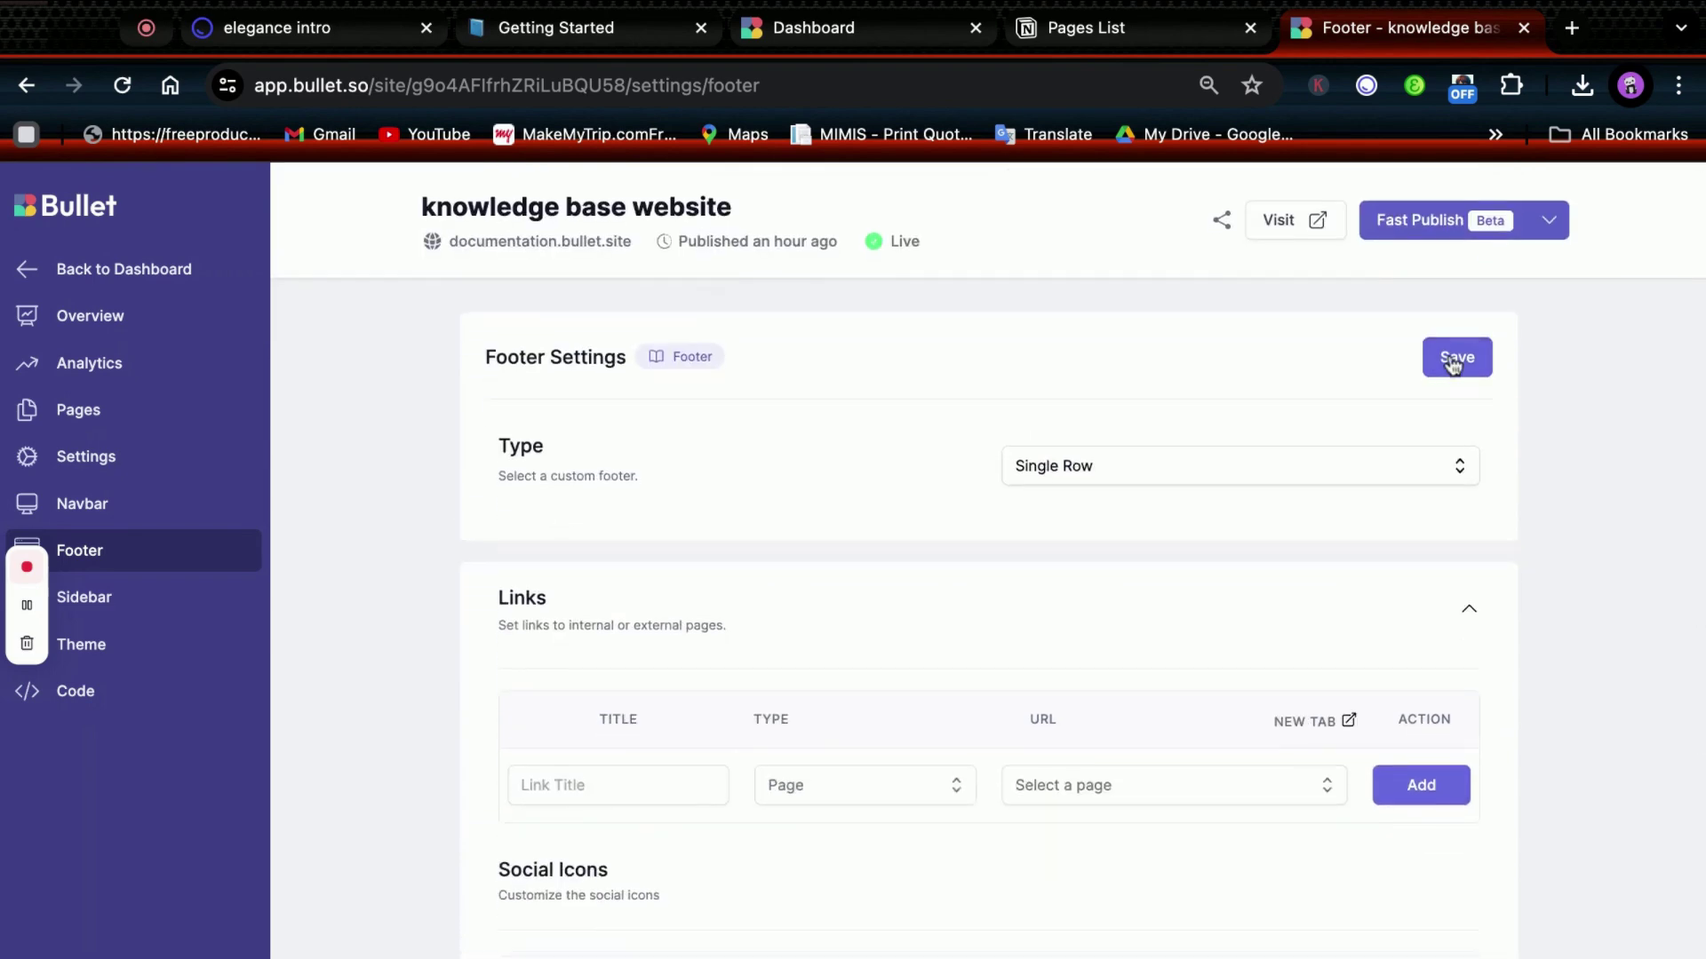
Show the Pages editor preview with the global custom code panel beside it.
click(153, 429)
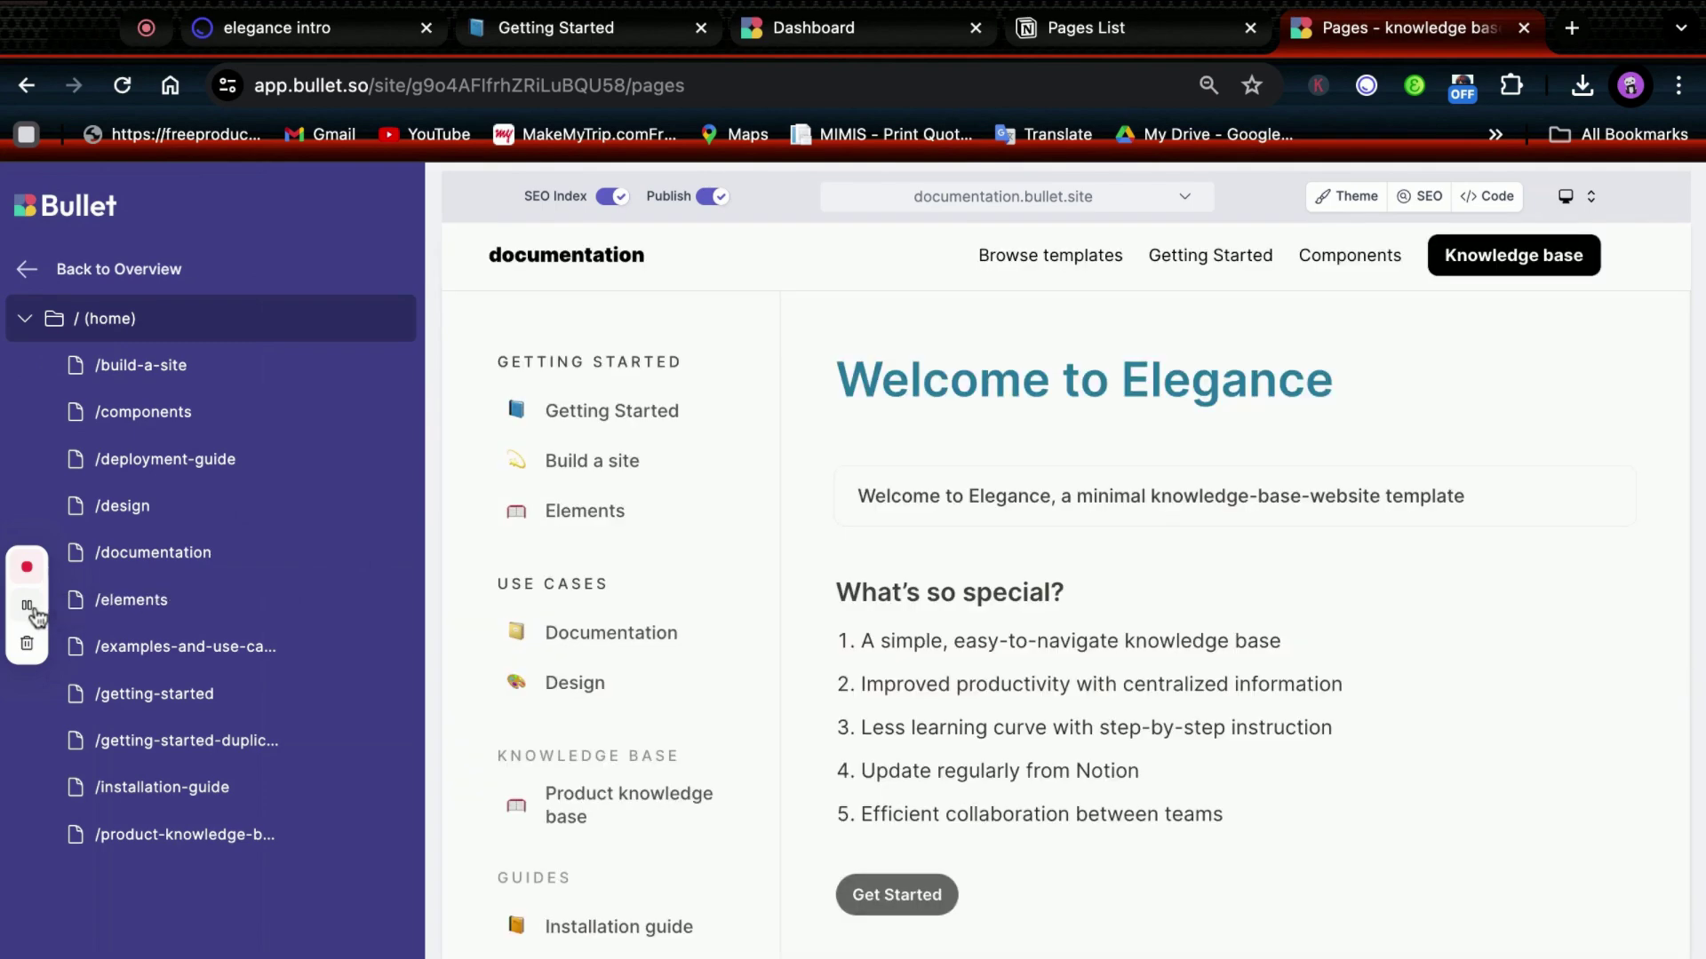
scroll(738, 627, down, 8)
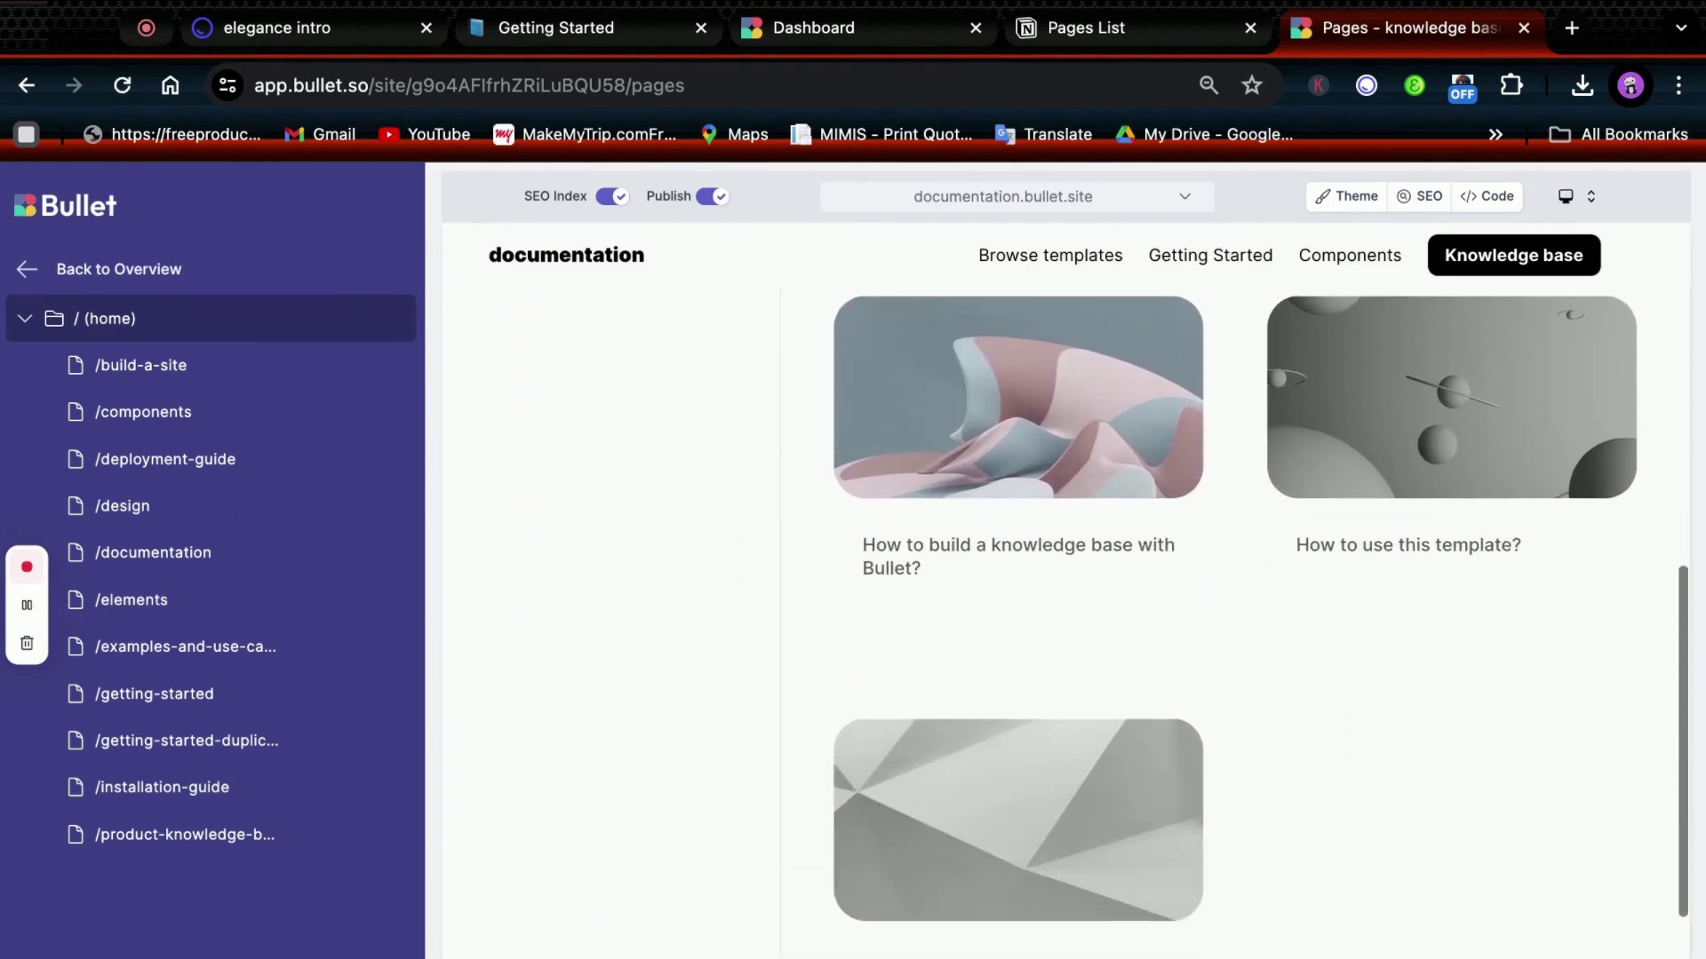
scroll(739, 627, up, 4)
click(1493, 199)
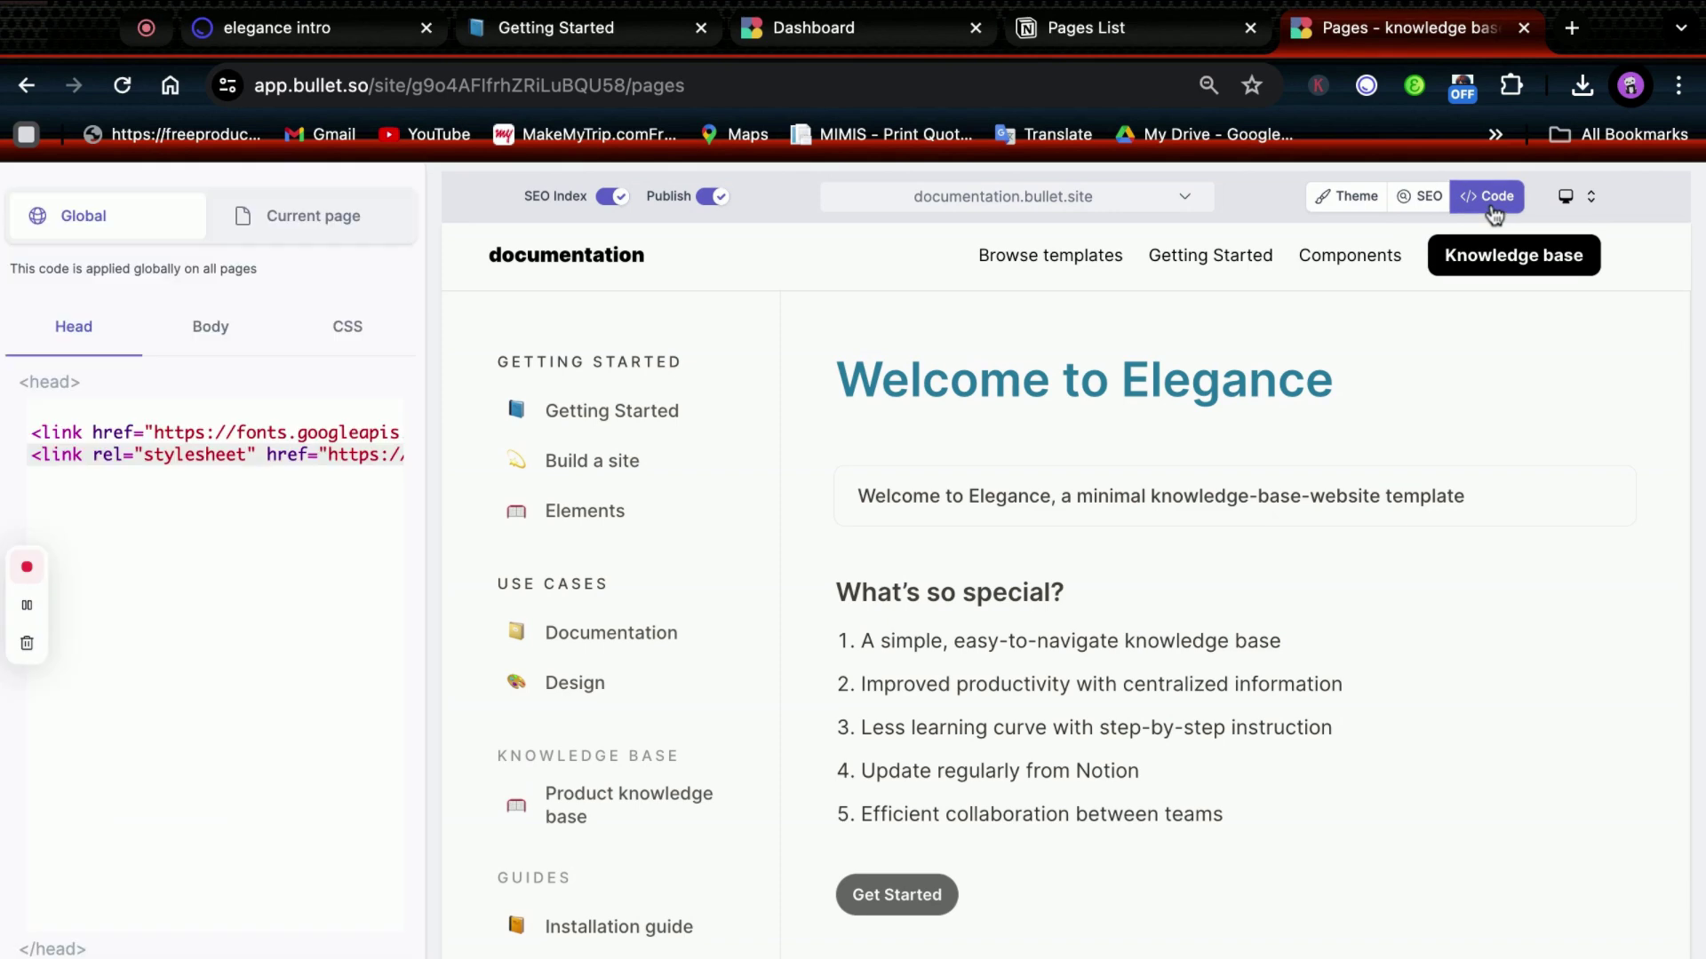
Delete the Google Fonts and stylesheet link lines from the global head code.
triple_click(37, 436)
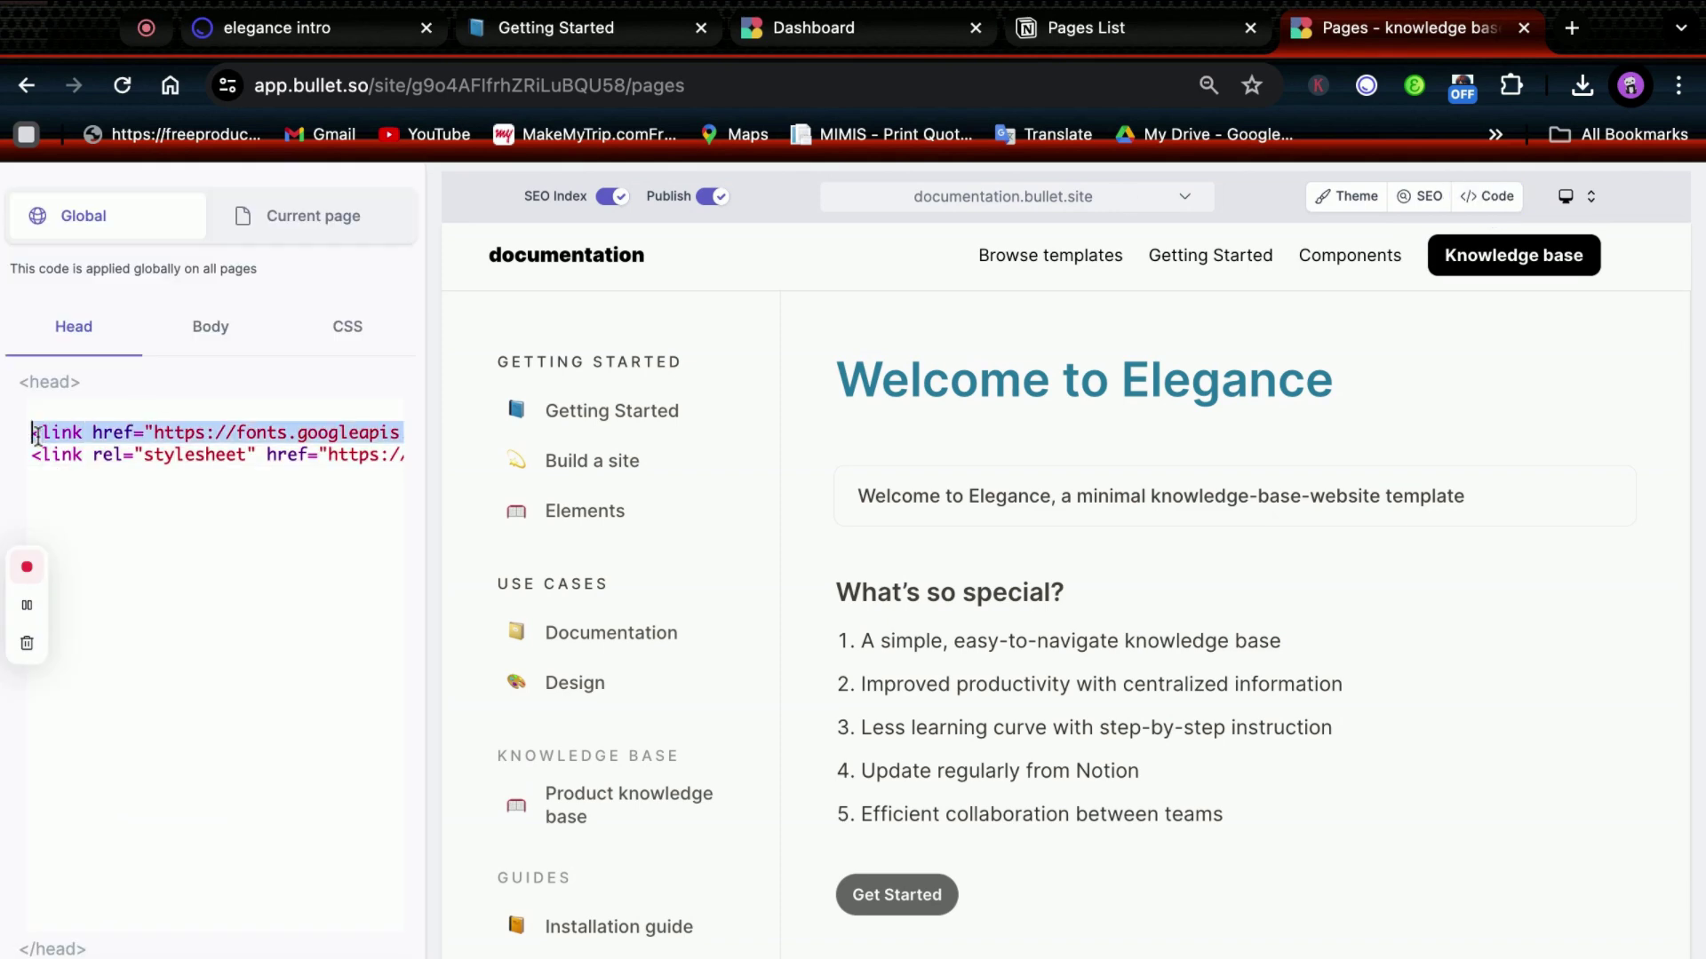
key(ctrl+super+d)
key(Escape)
key(BackSpace)
triple_click(52, 433)
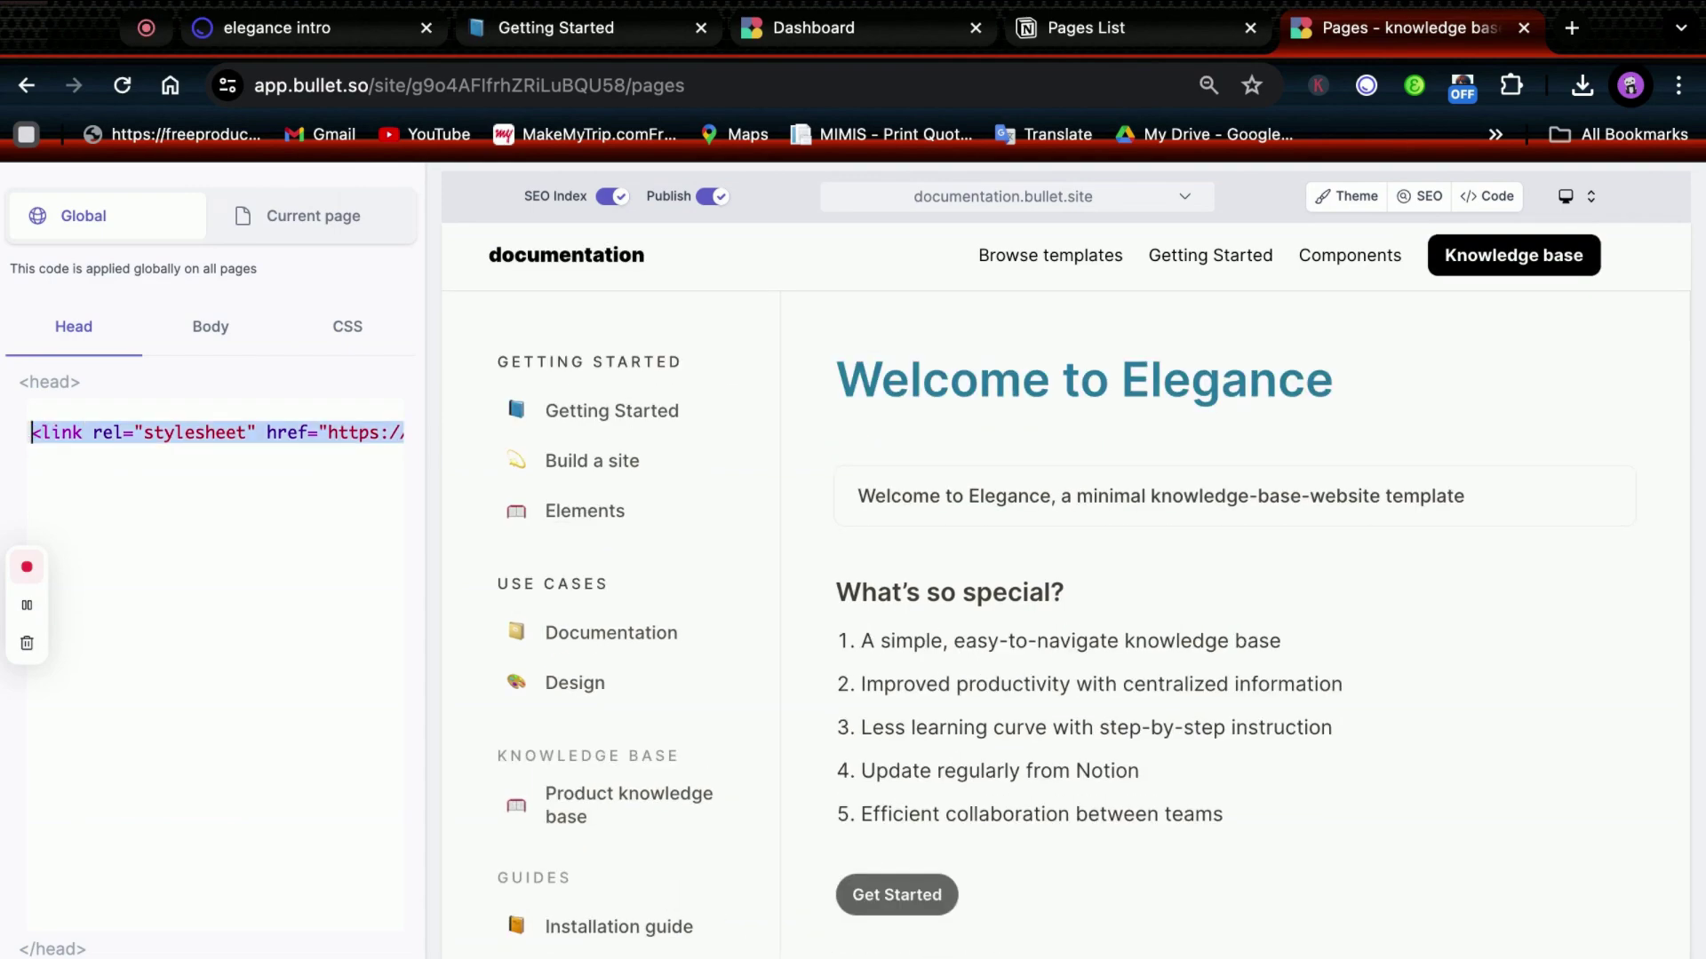
key(BackSpace)
scroll(895, 532, down, 6)
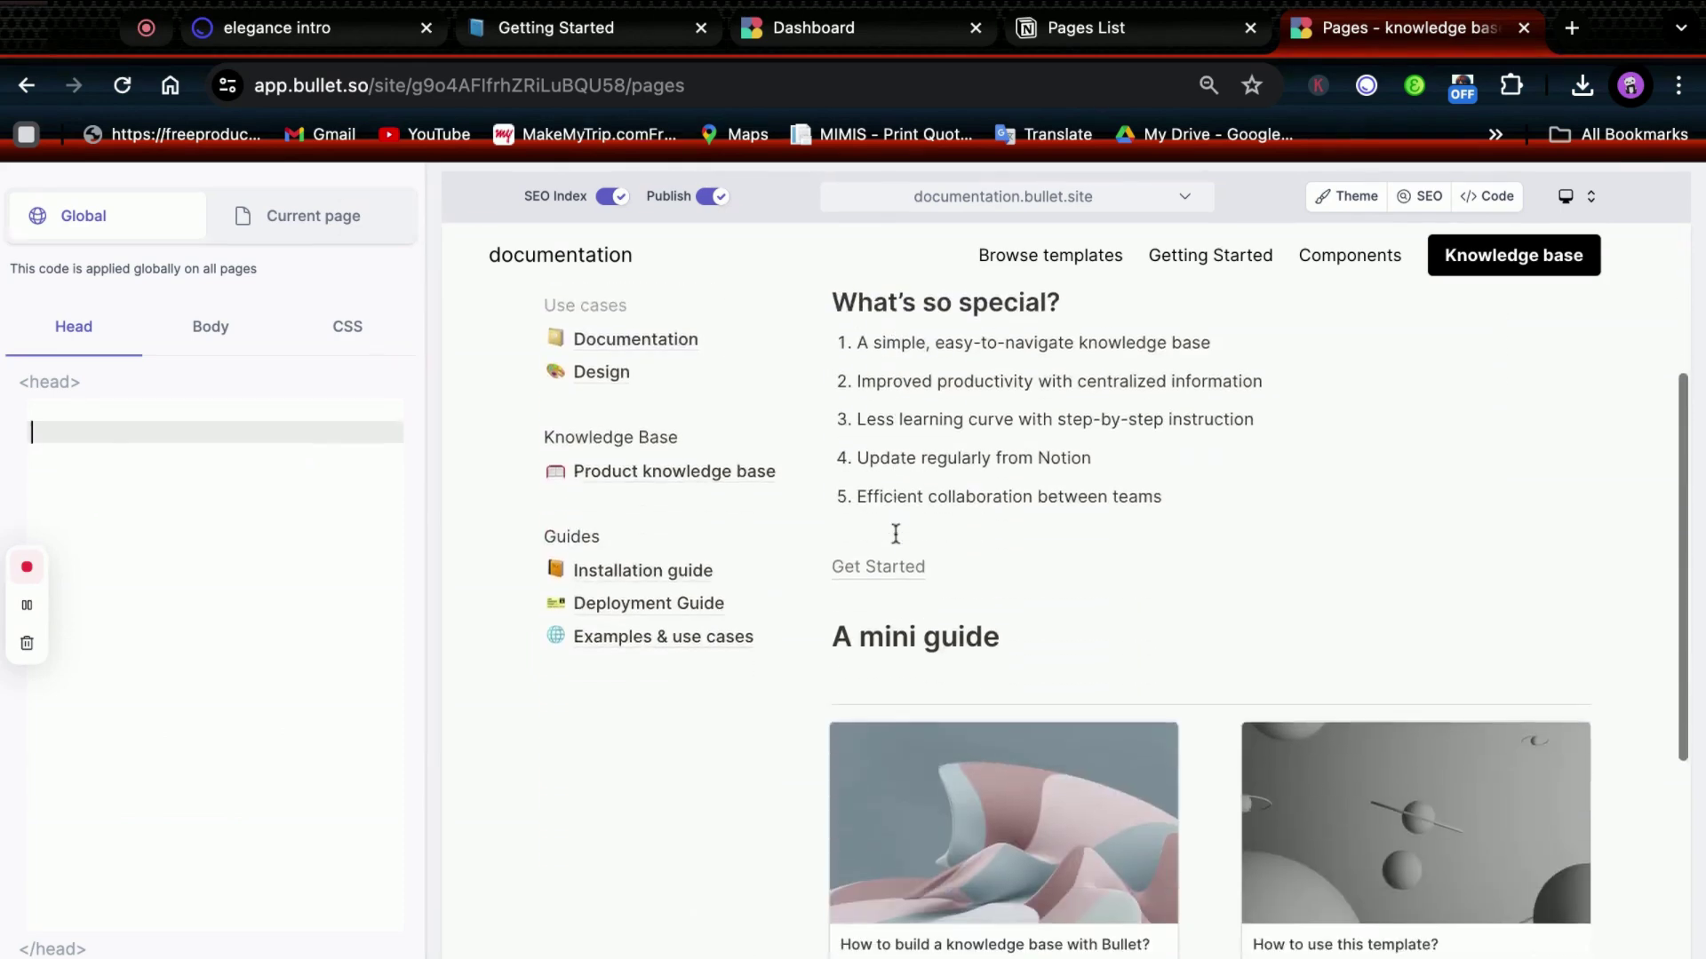
scroll(895, 531, up, 6)
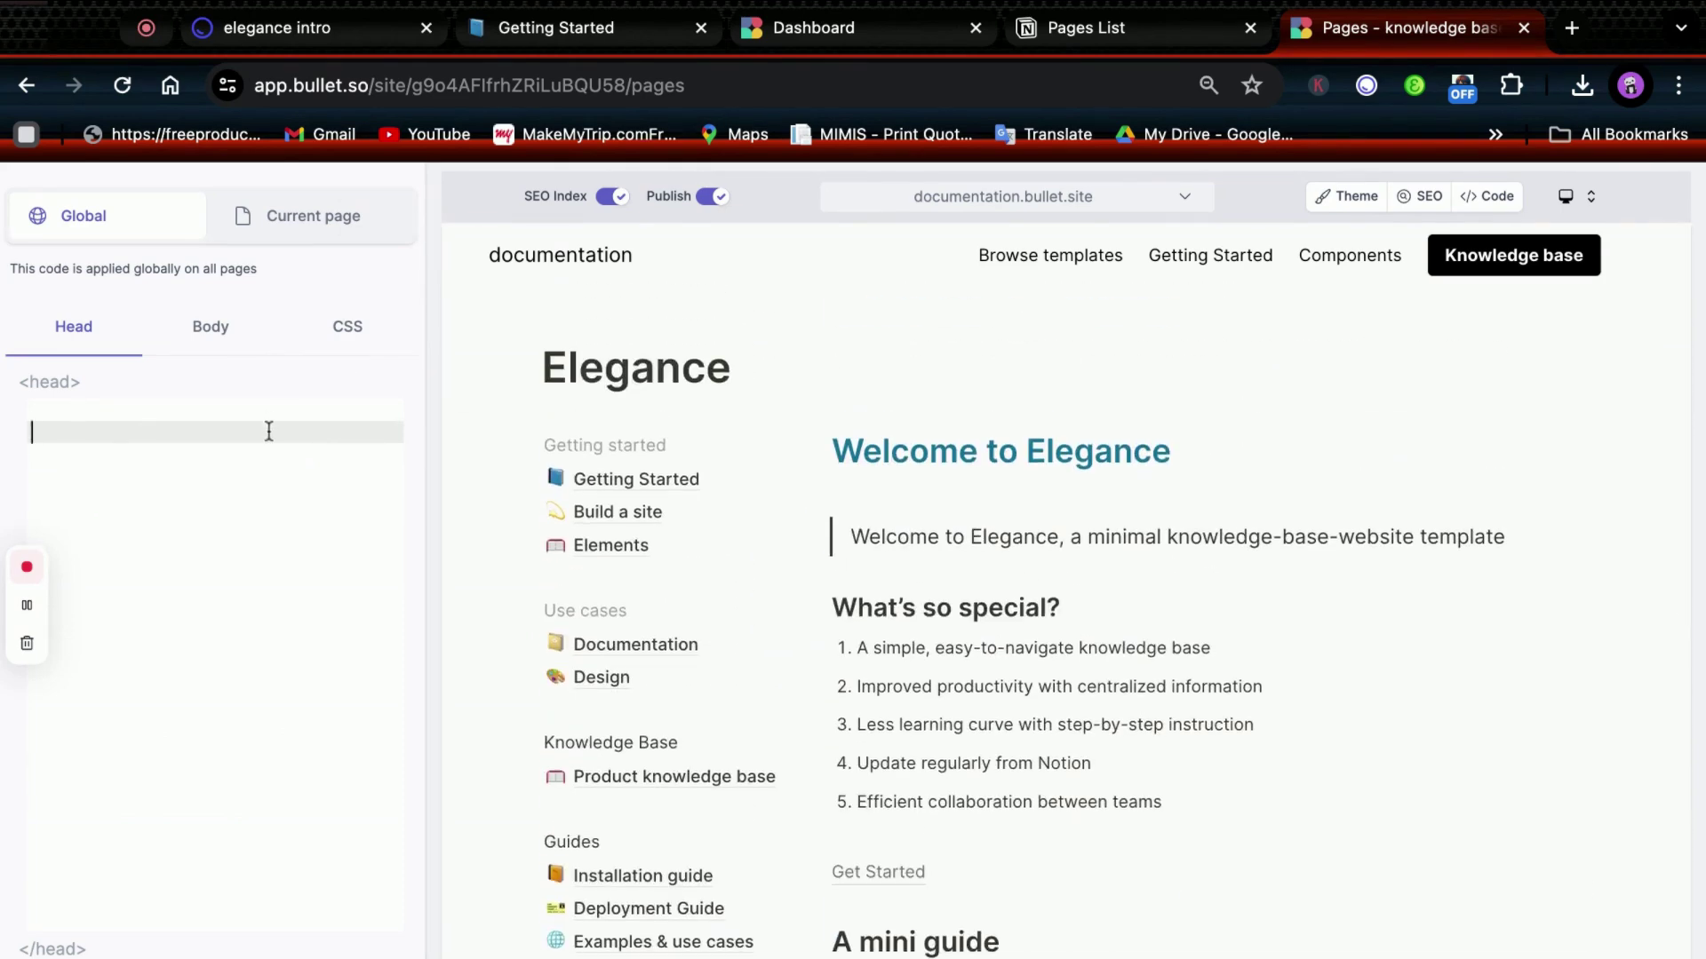
Paste the new font and stylesheet link lines, then discard the unsaved head code edit.
key(super+v)
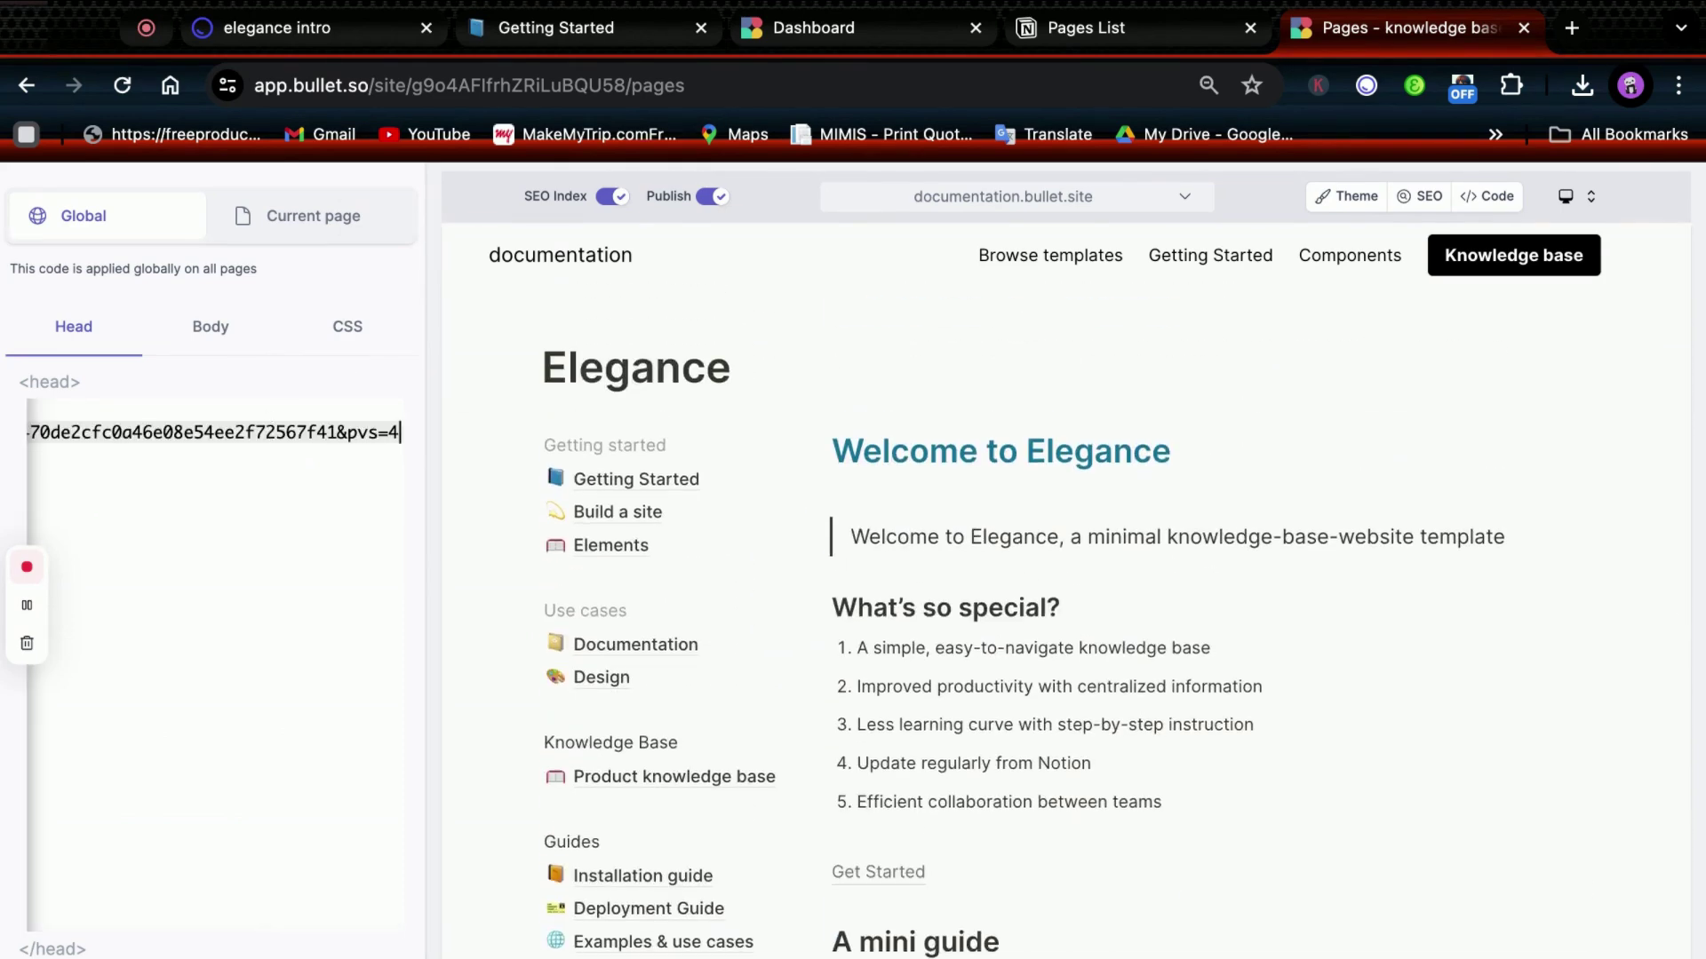
key(super+a)
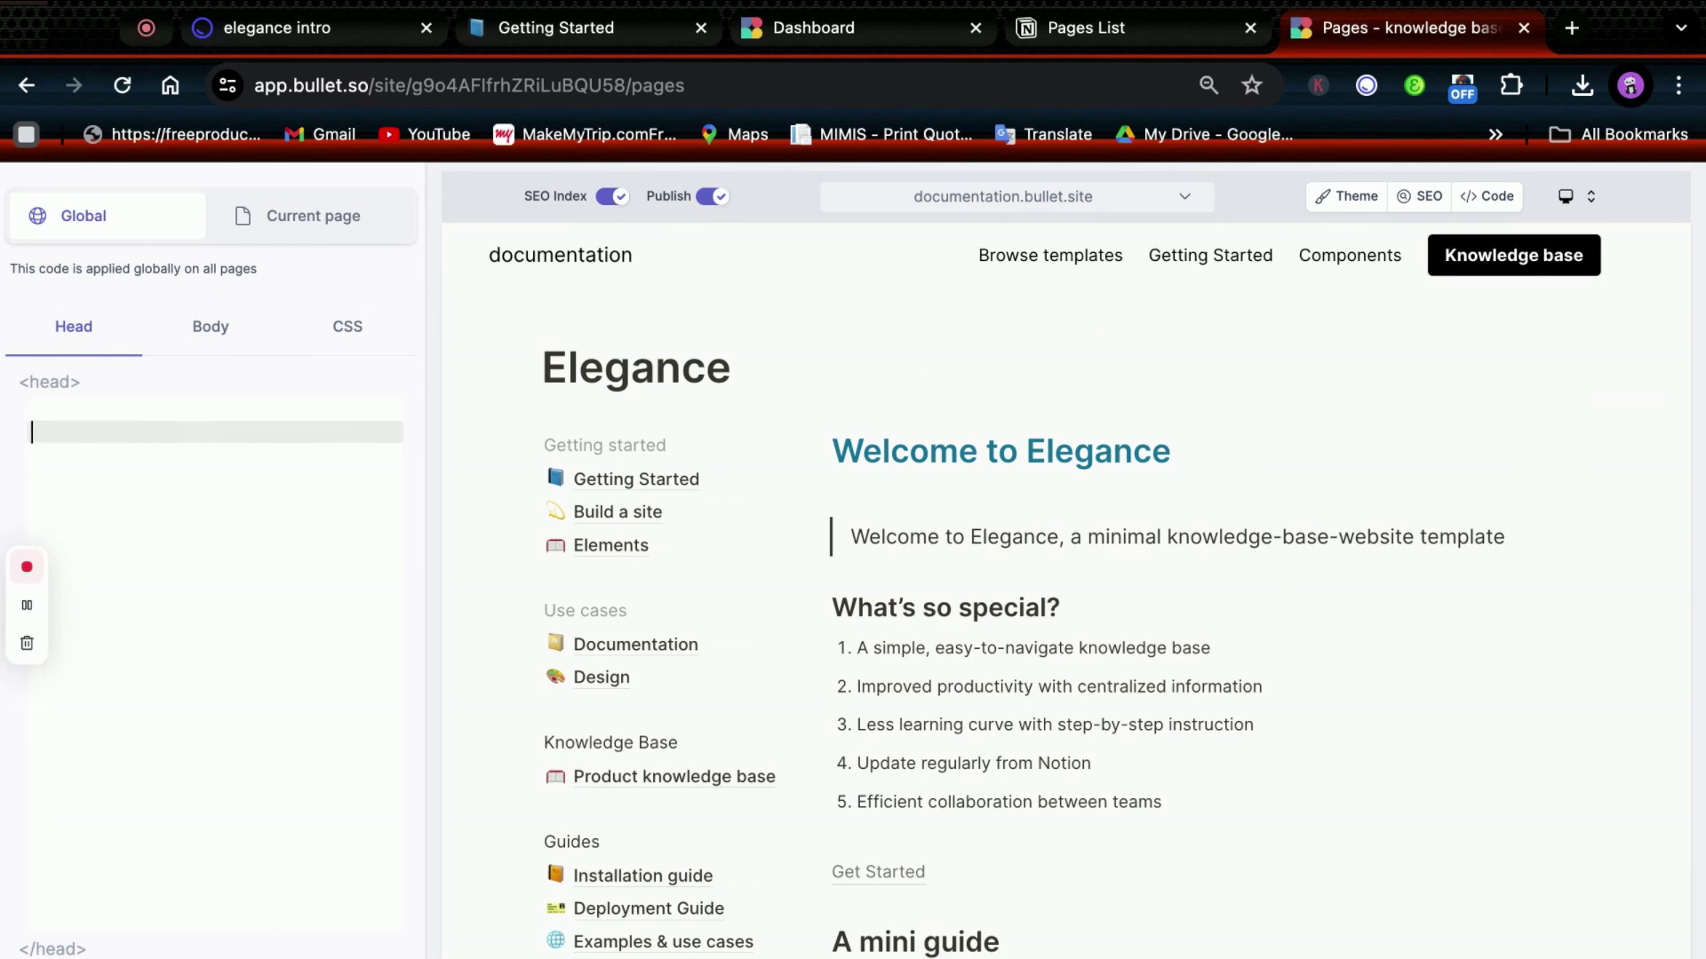
key(super+v)
key(super+a)
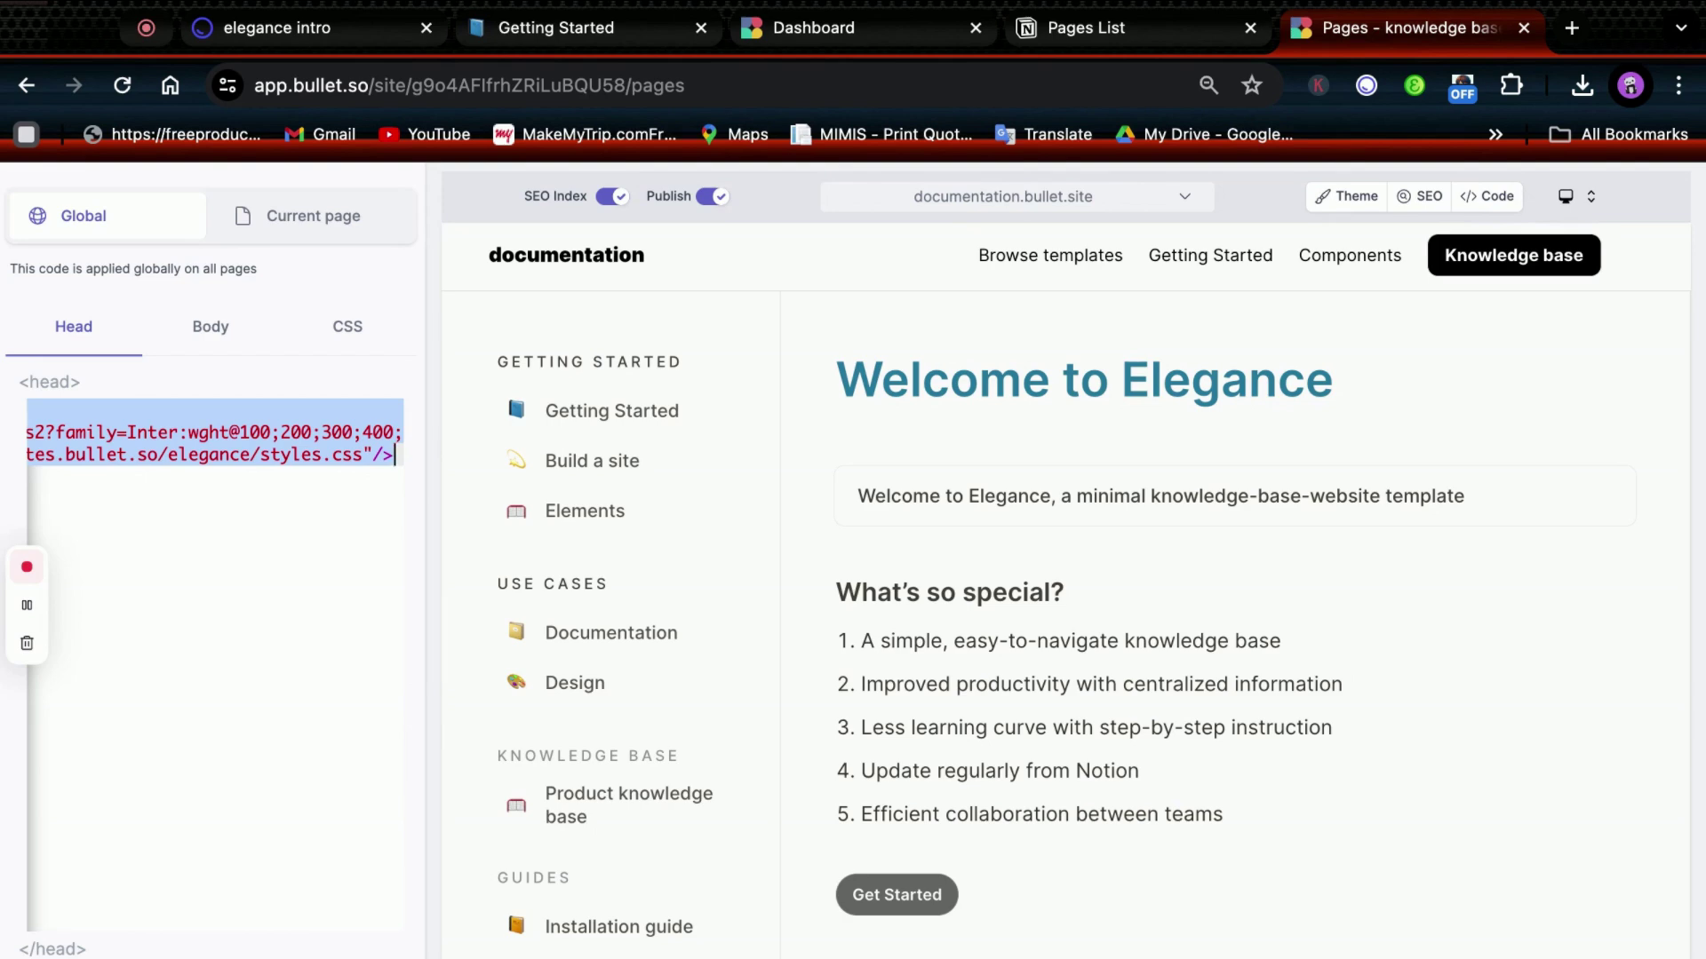
click(1054, 880)
click(1054, 675)
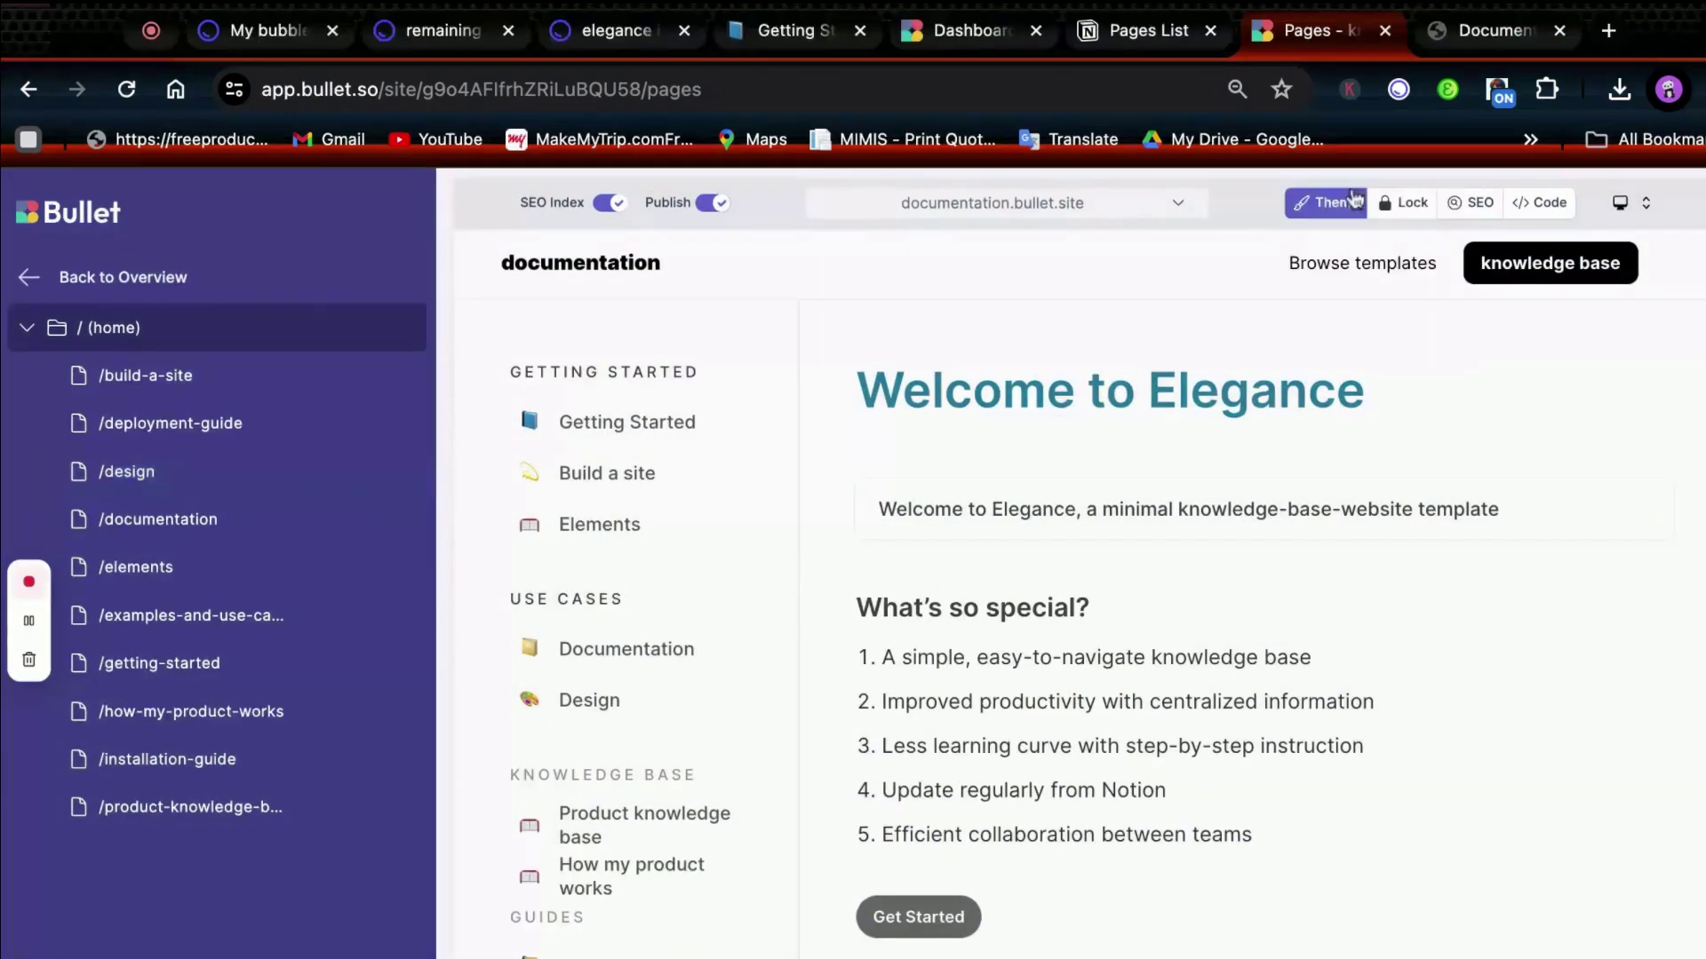
Check the Brand Color picker in Theme > Colors and save the colour settings.
click(1293, 206)
click(284, 324)
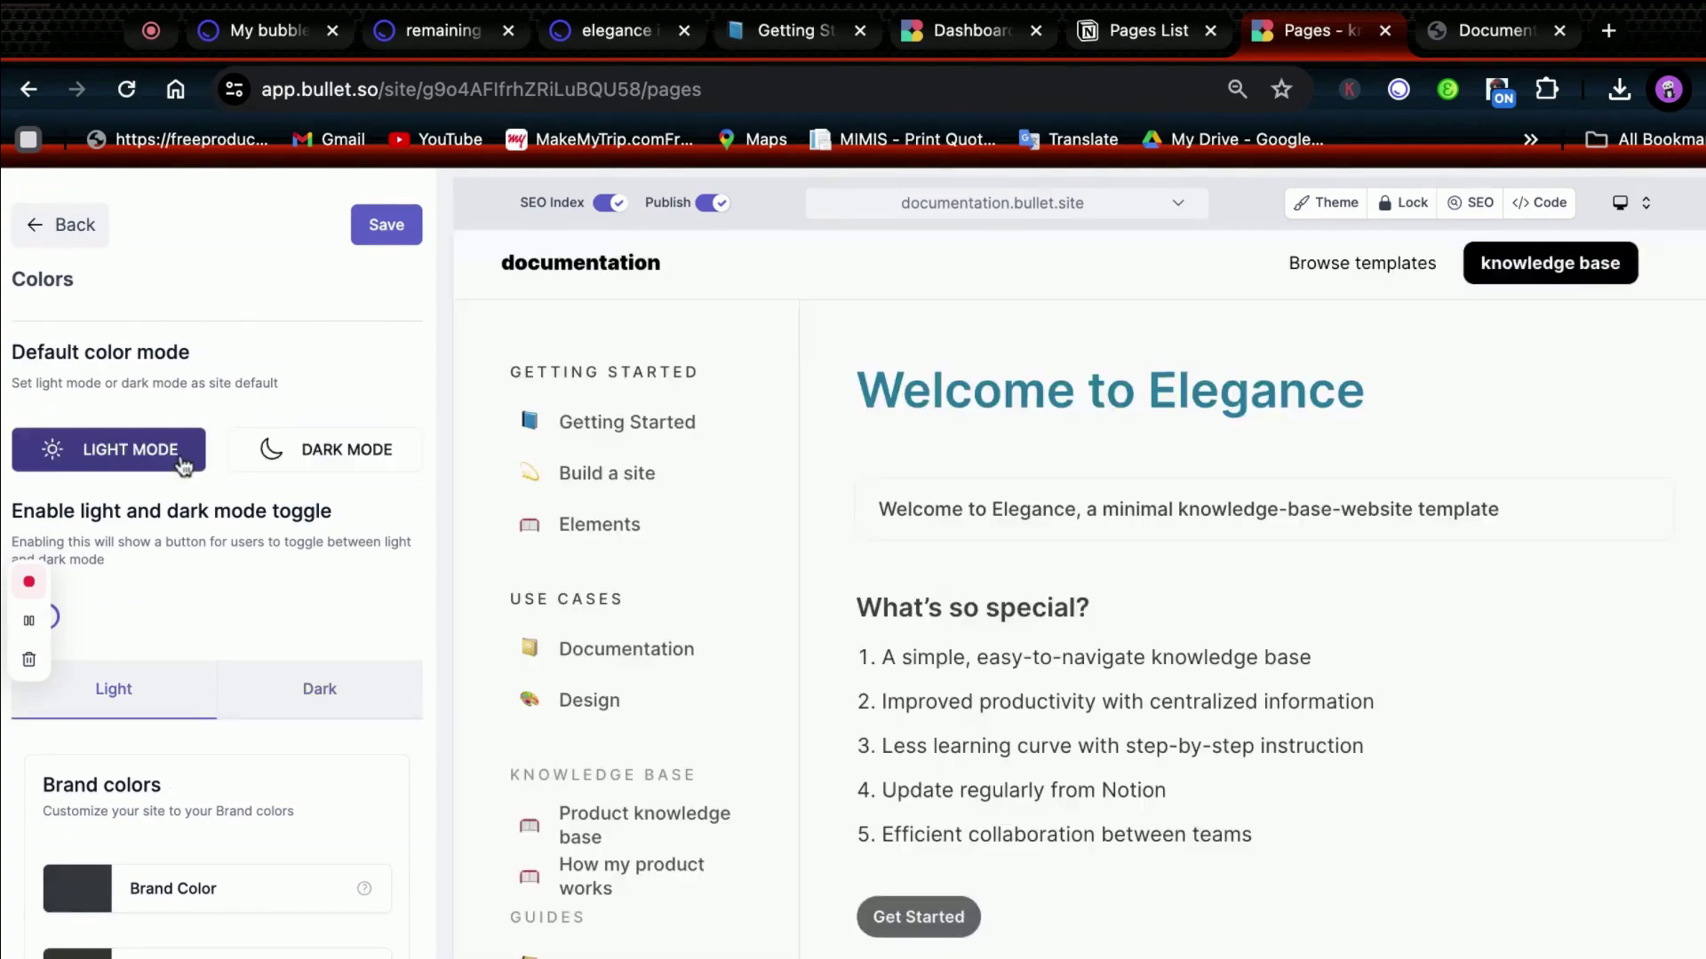
scroll(191, 744, down, 4)
click(190, 727)
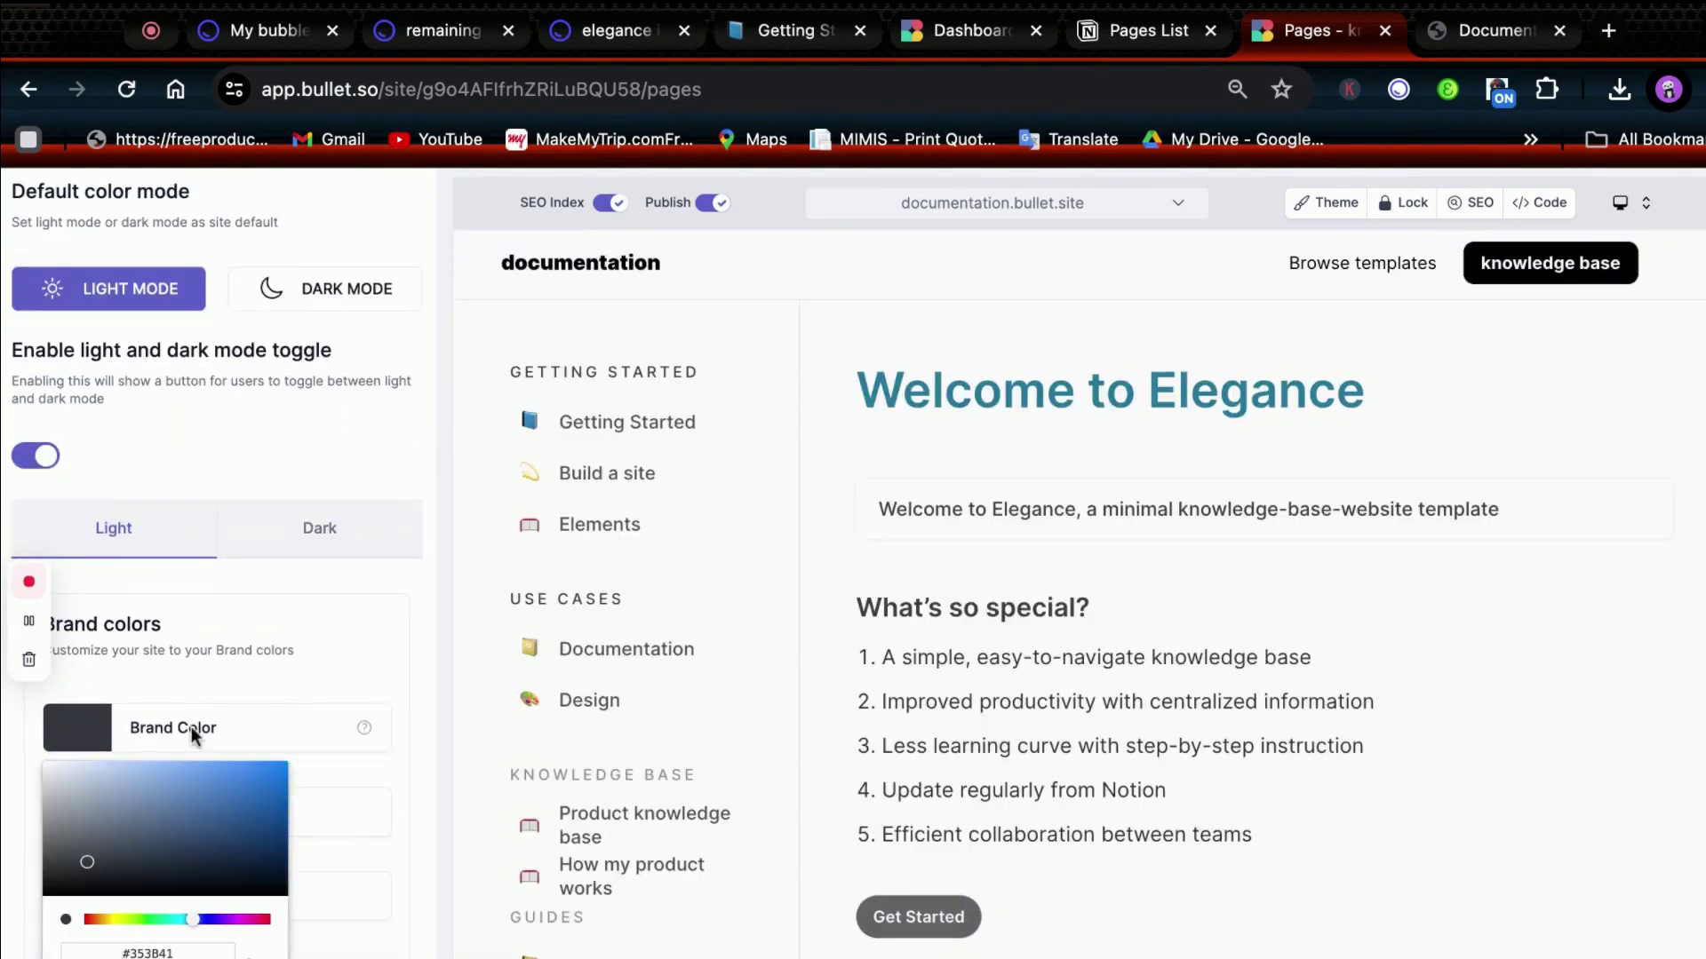
click(296, 799)
click(263, 746)
scroll(327, 659, up, 4)
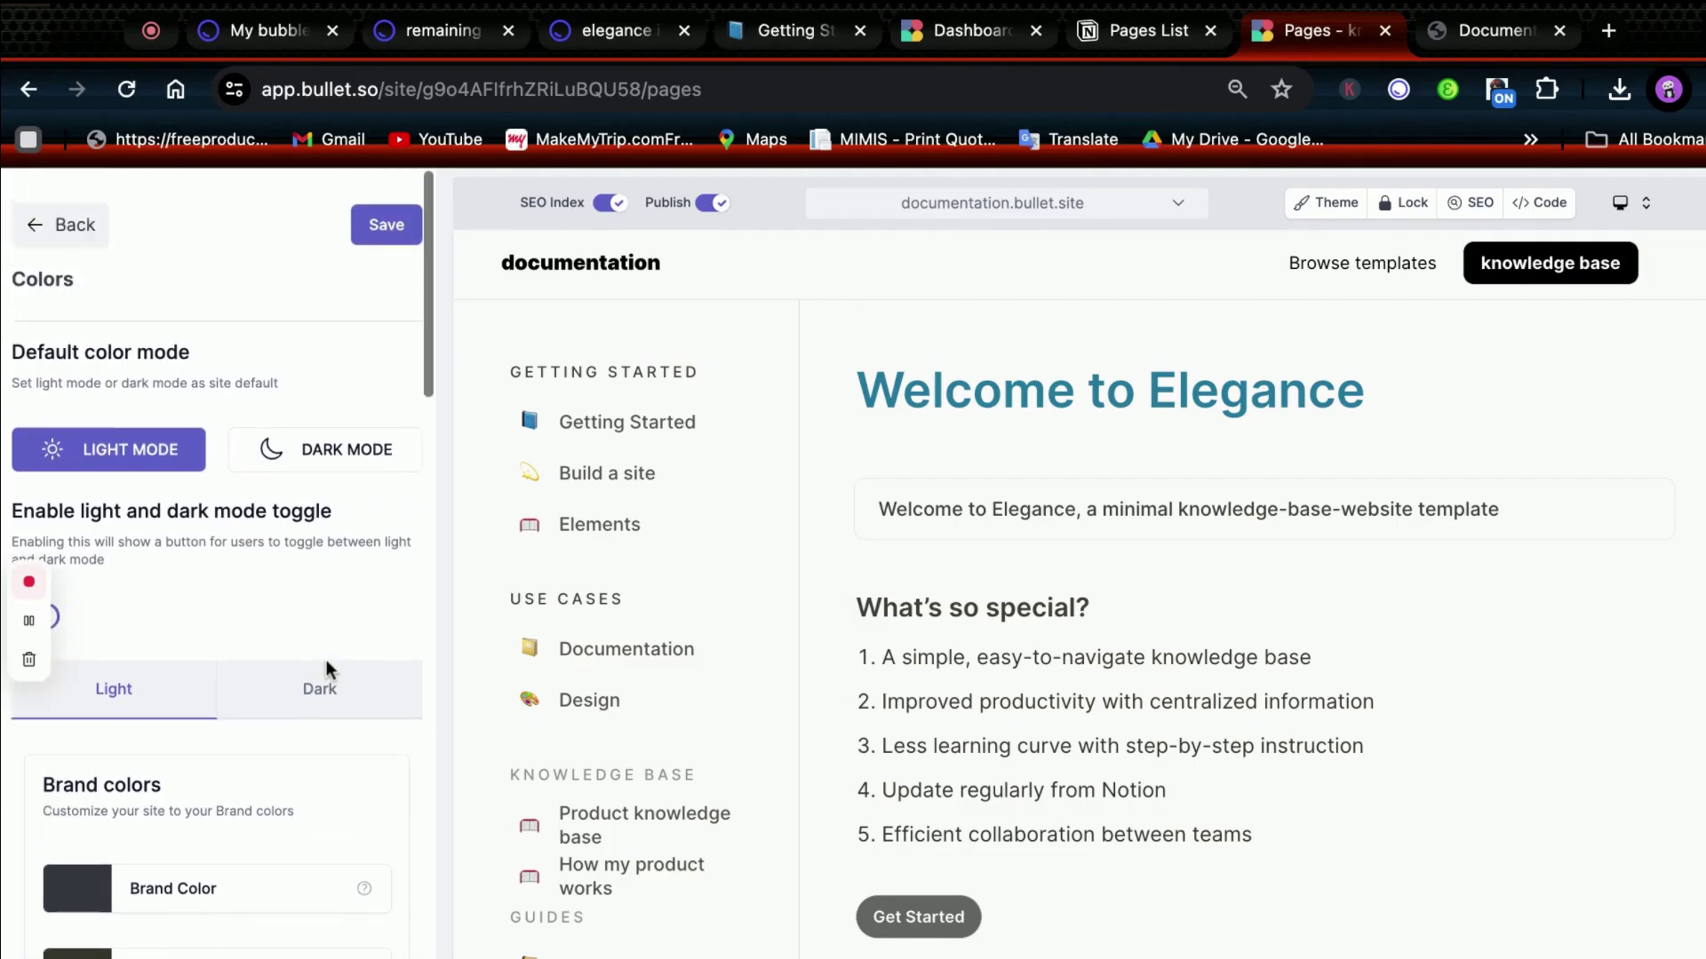
click(382, 228)
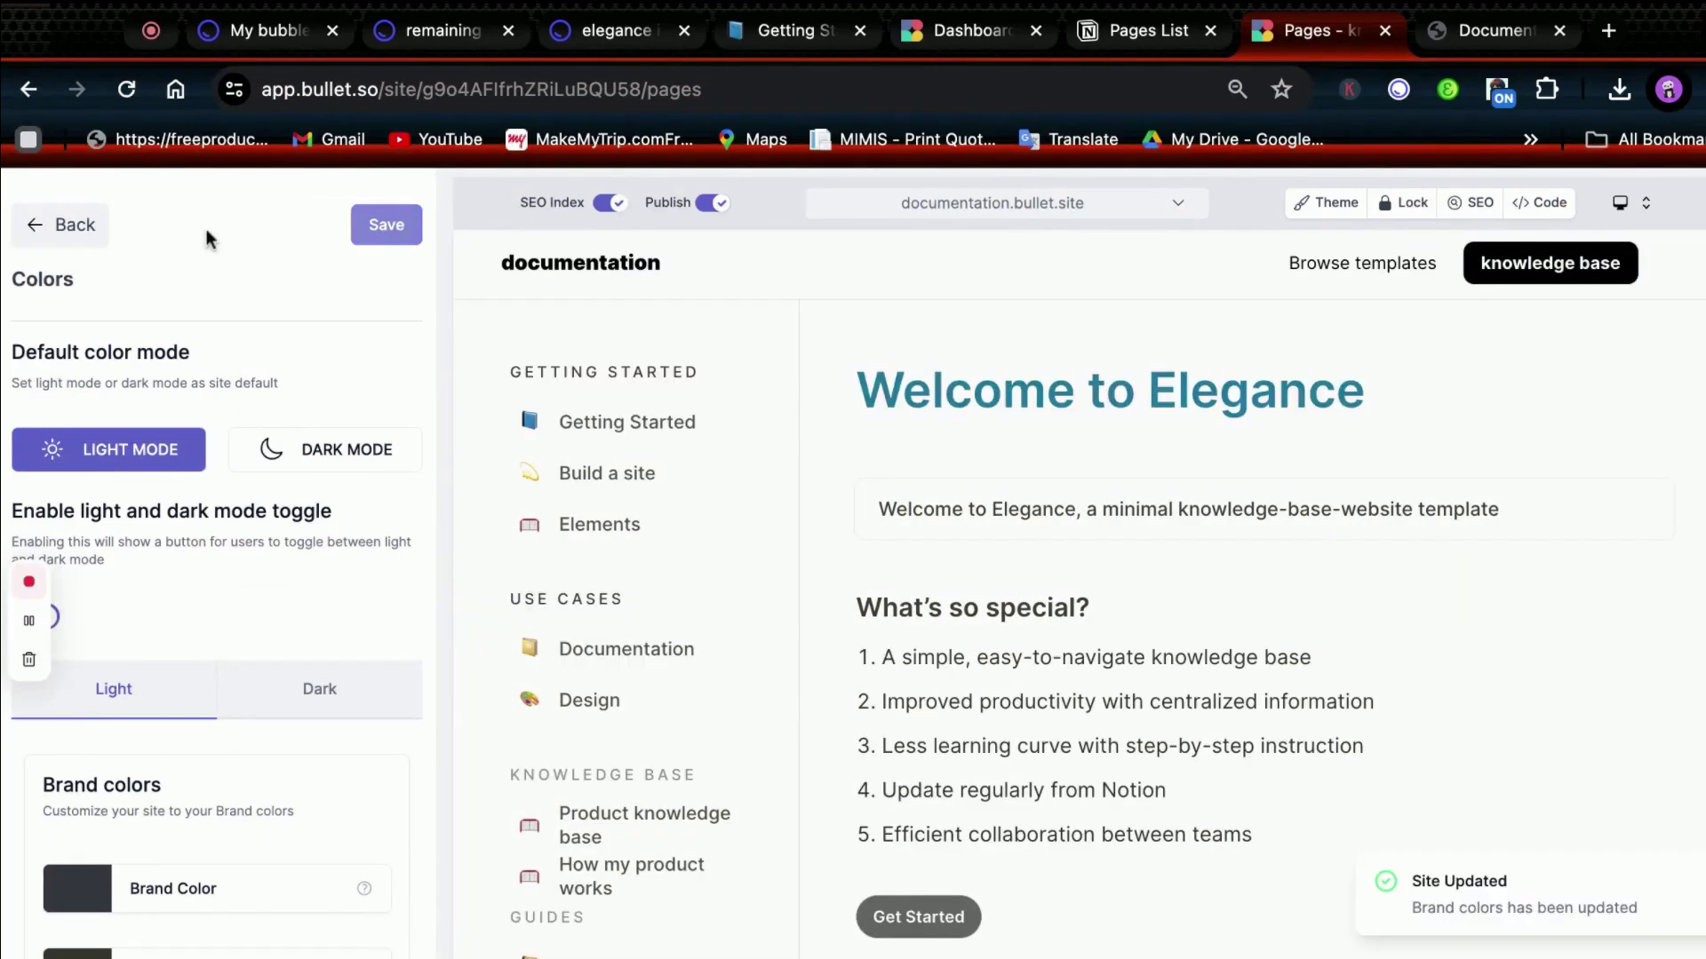
Look over the Typography settings using the Inter font, then return to the theme sections.
click(80, 229)
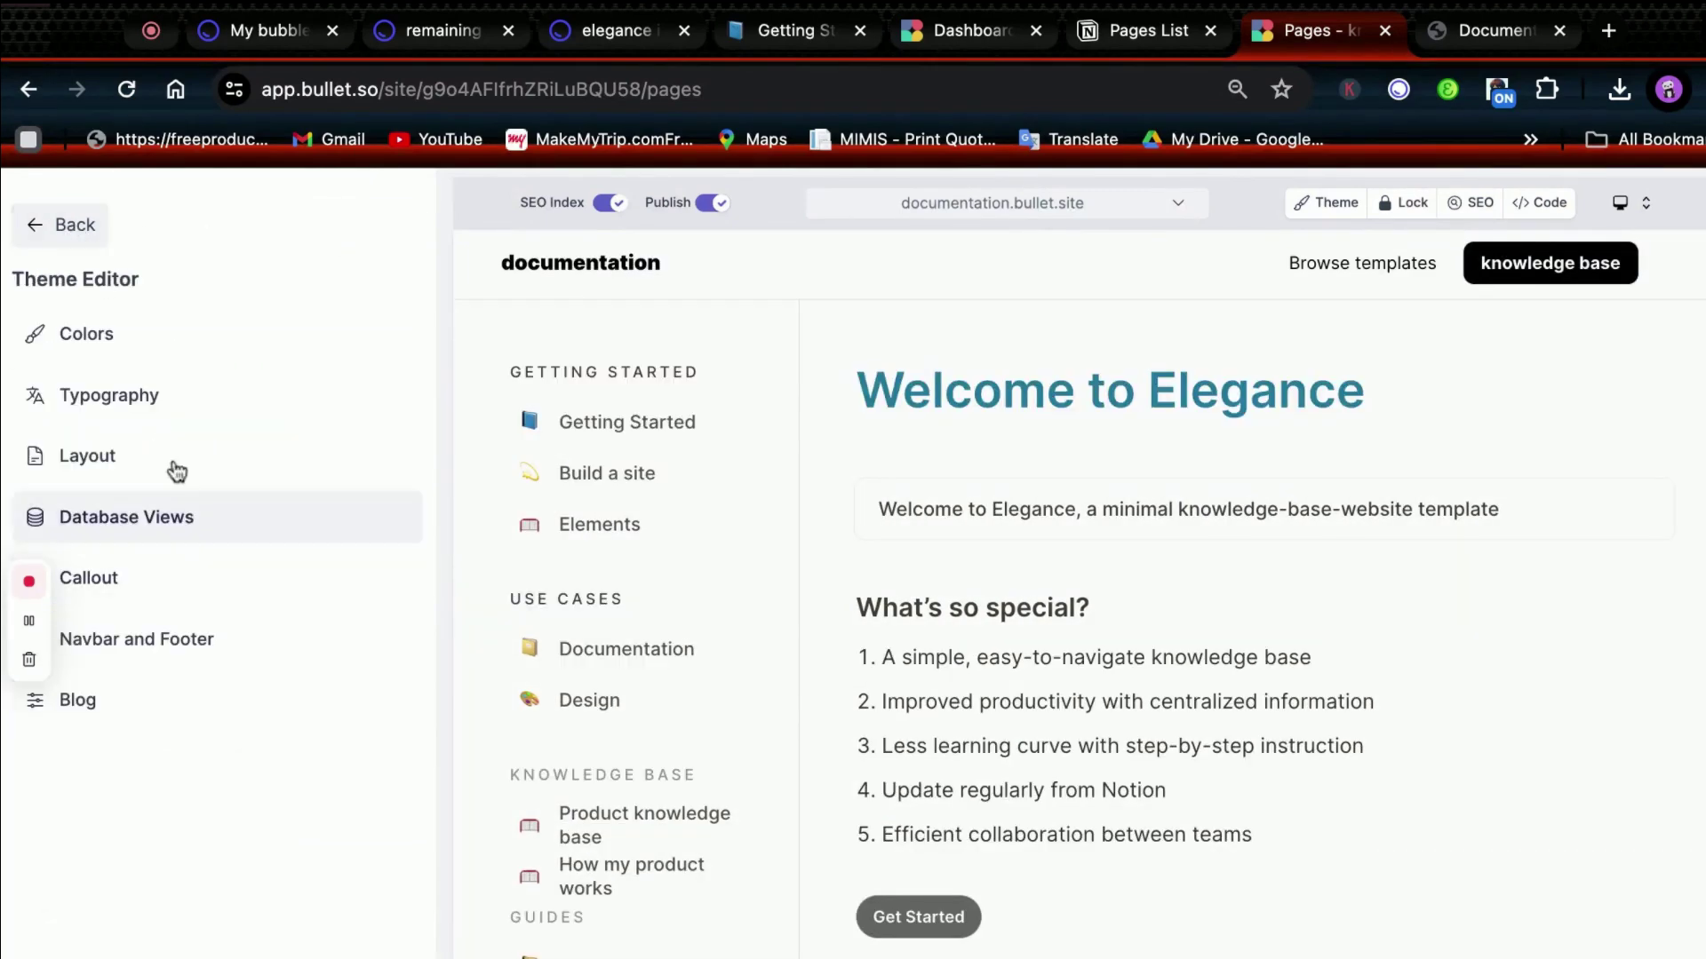
click(162, 394)
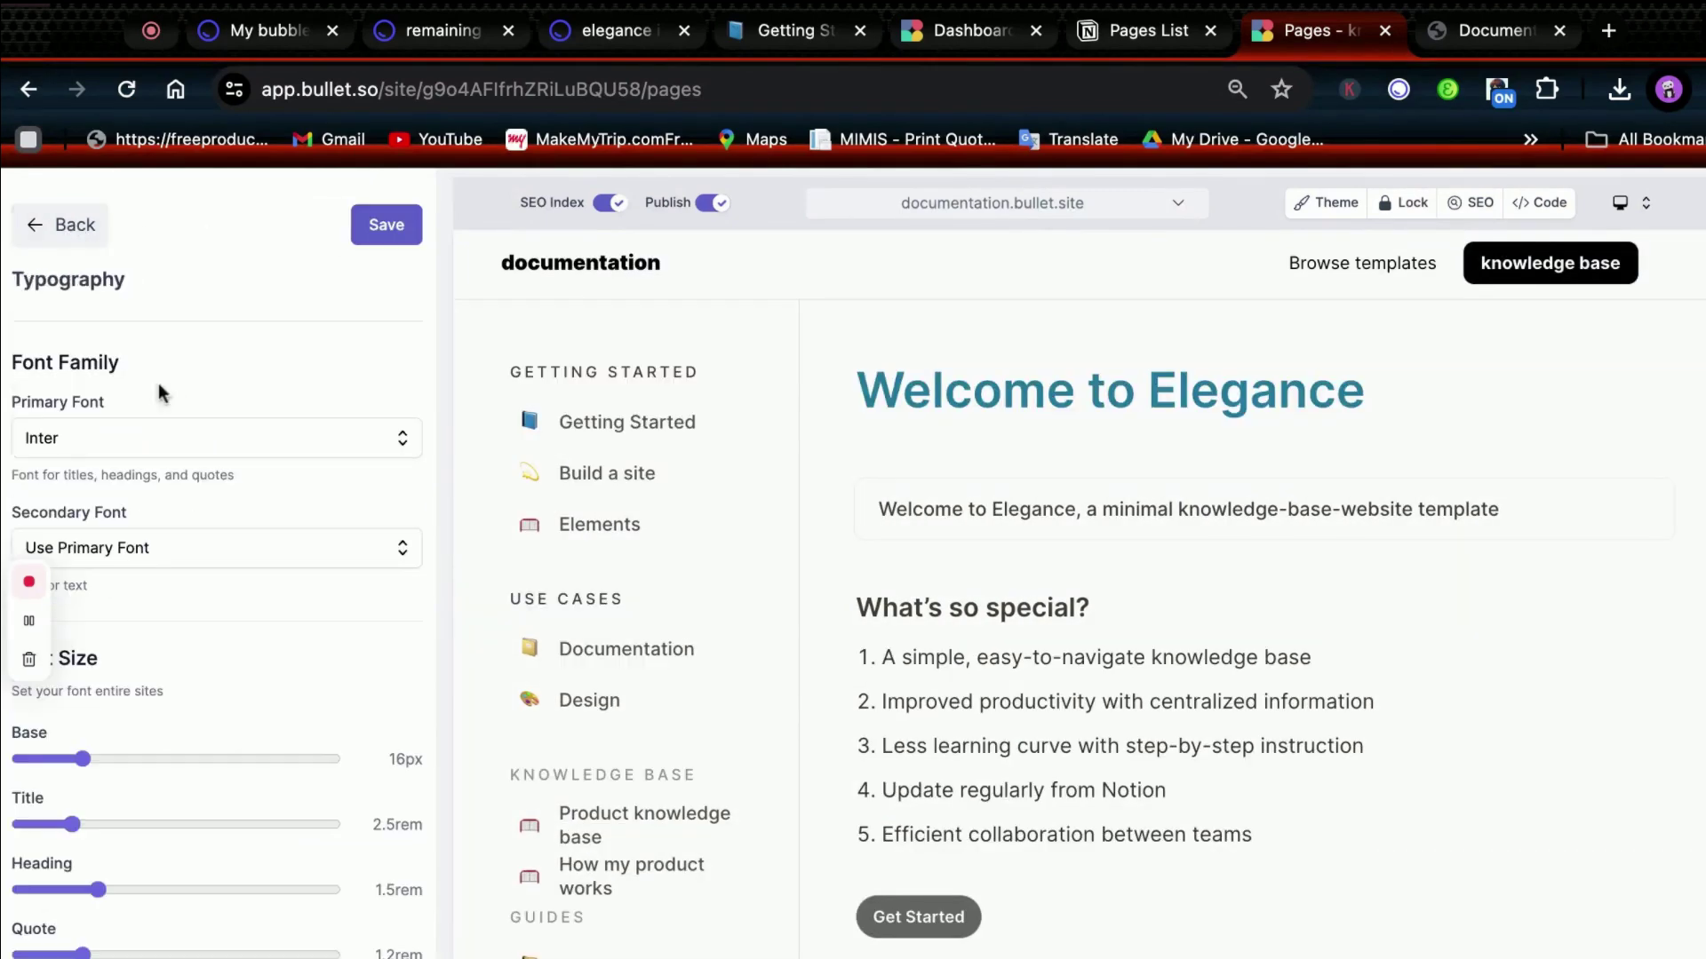
click(69, 240)
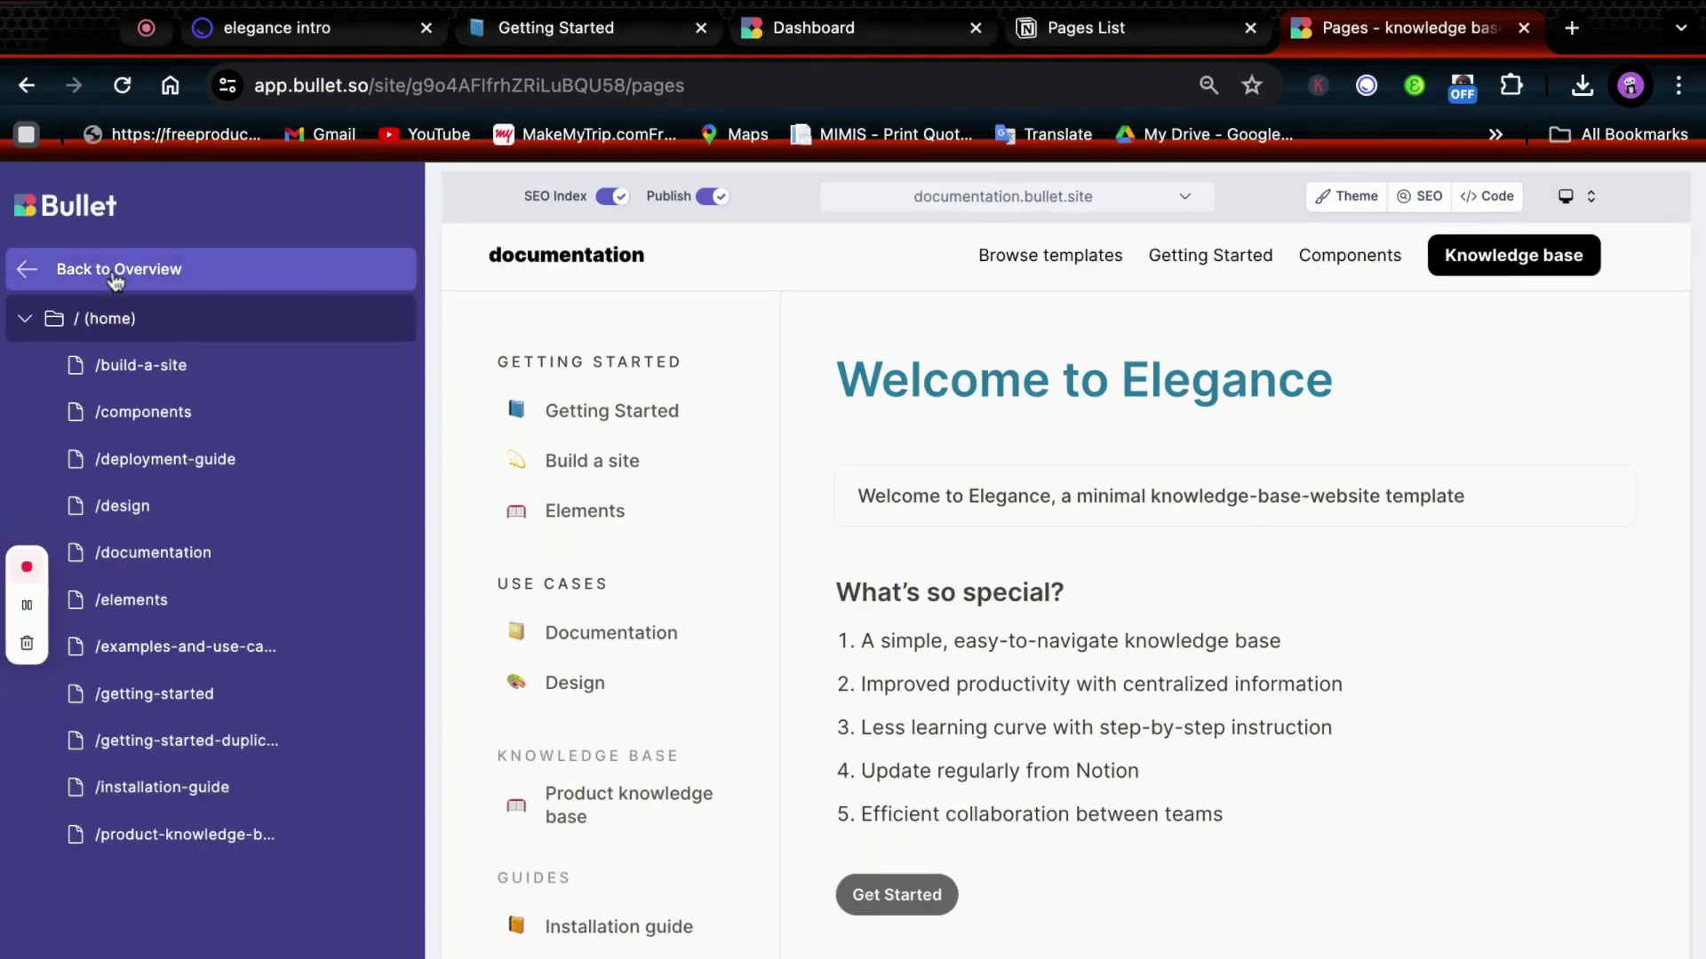
Open the site settings and look at the Custom Domain option without adding a domain.
click(116, 277)
click(133, 459)
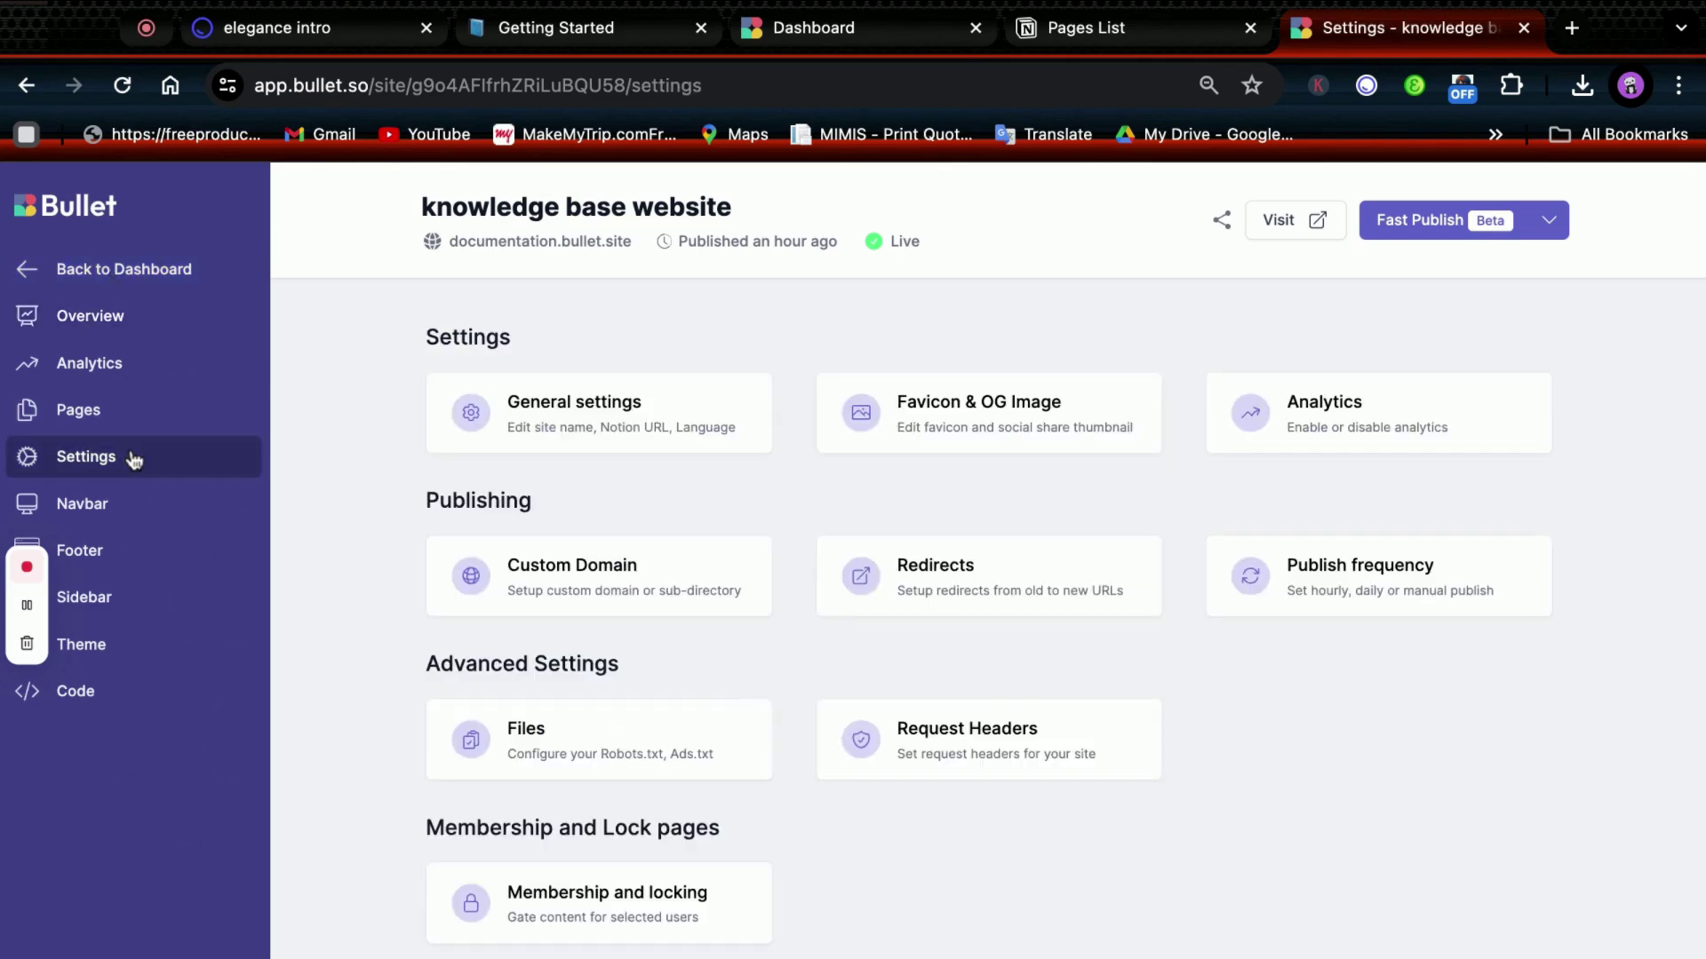
click(675, 593)
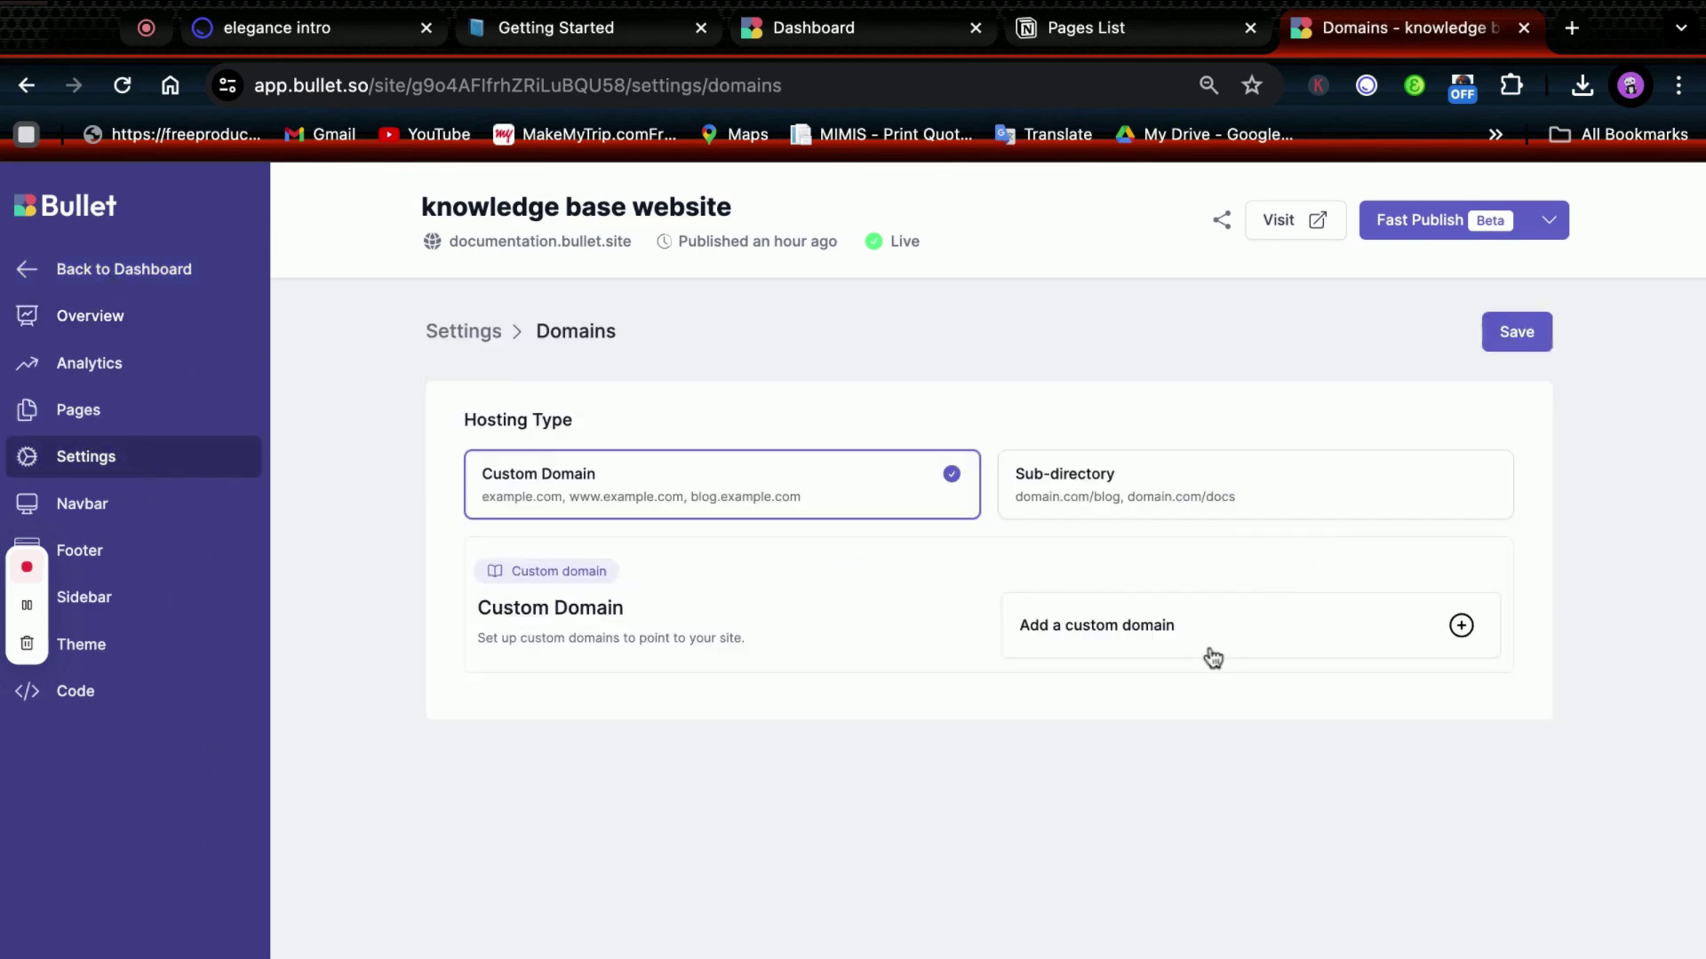
click(1212, 658)
click(455, 332)
Turn on content gating and memberships, leaving the website password empty, and return to Settings.
scroll(735, 765, down, 3)
click(663, 803)
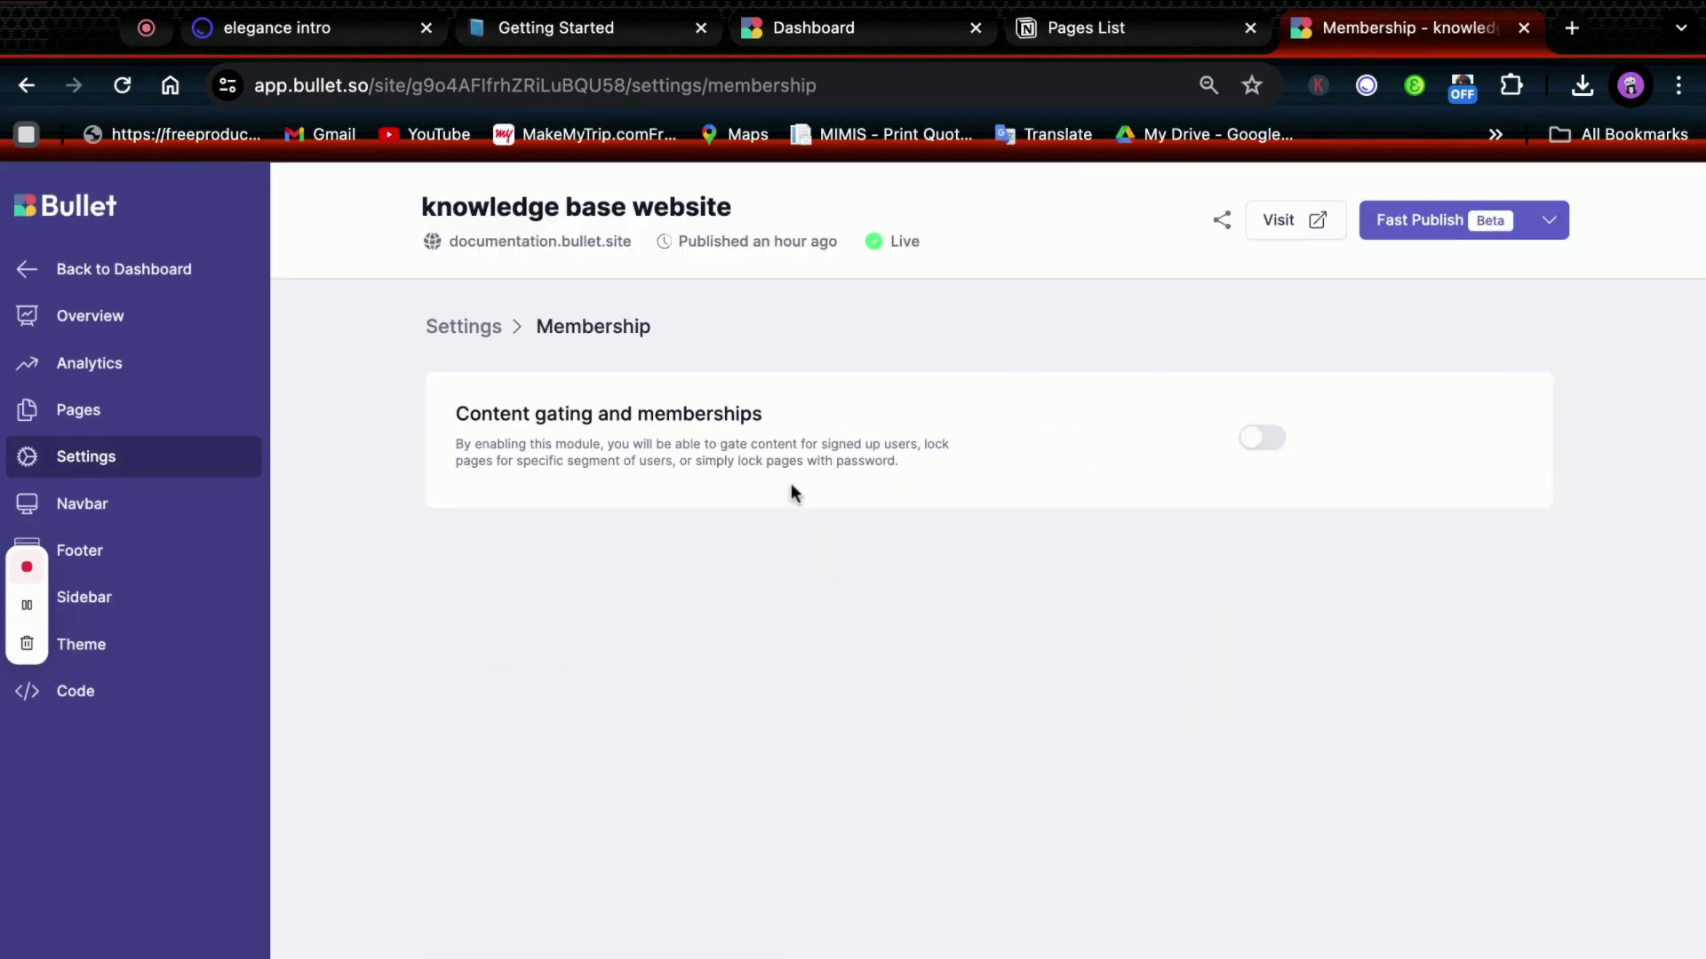
click(1246, 450)
click(1242, 538)
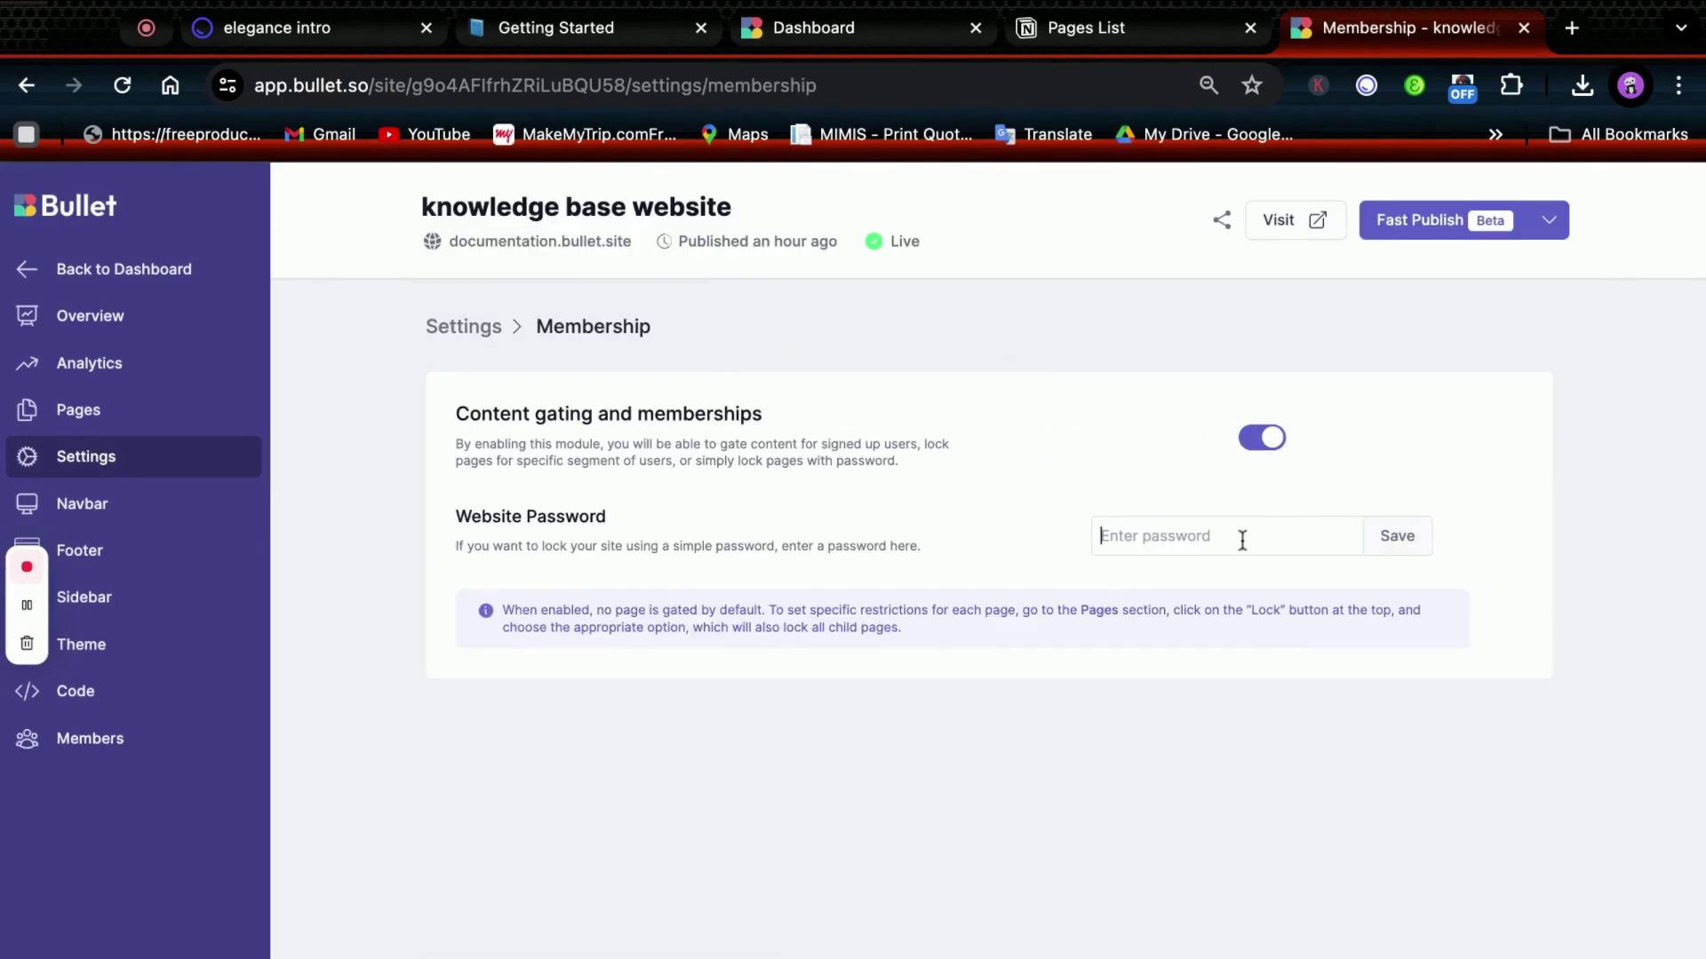
text(123)
key(BackSpace)
key(BackSpace)
key(BackSpace)
key(BackSpace)
click(473, 336)
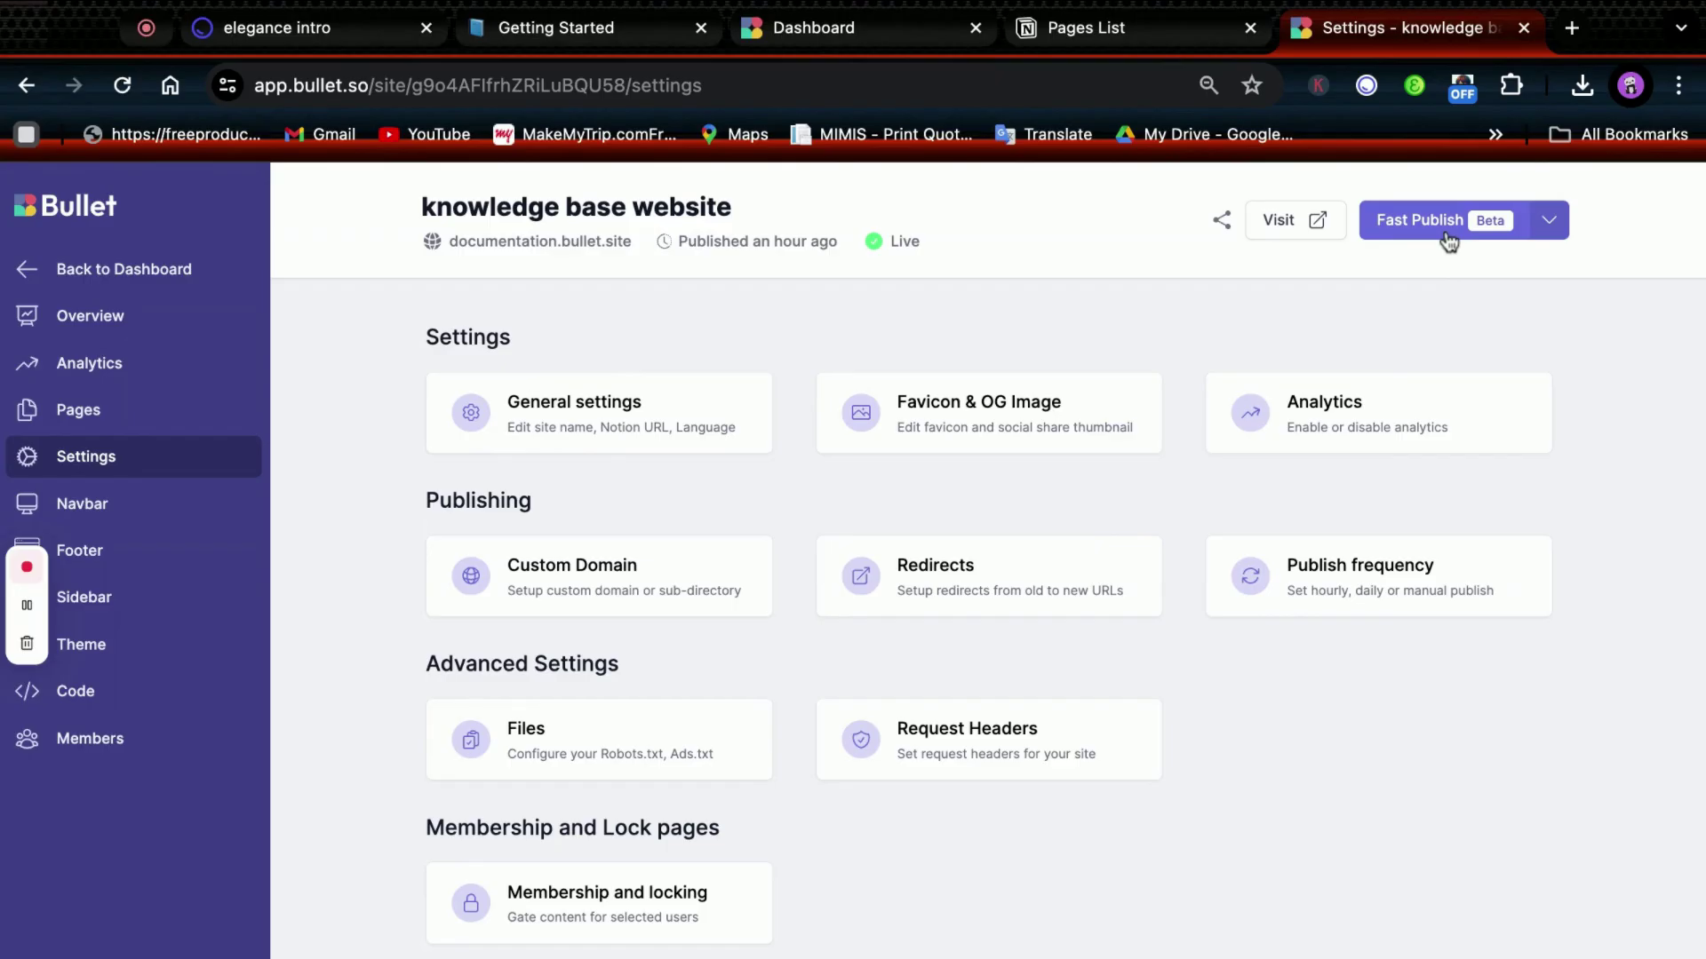
Fast Publish the knowledge base site so its latest changes go live at documentation.bullet.site.
click(1446, 222)
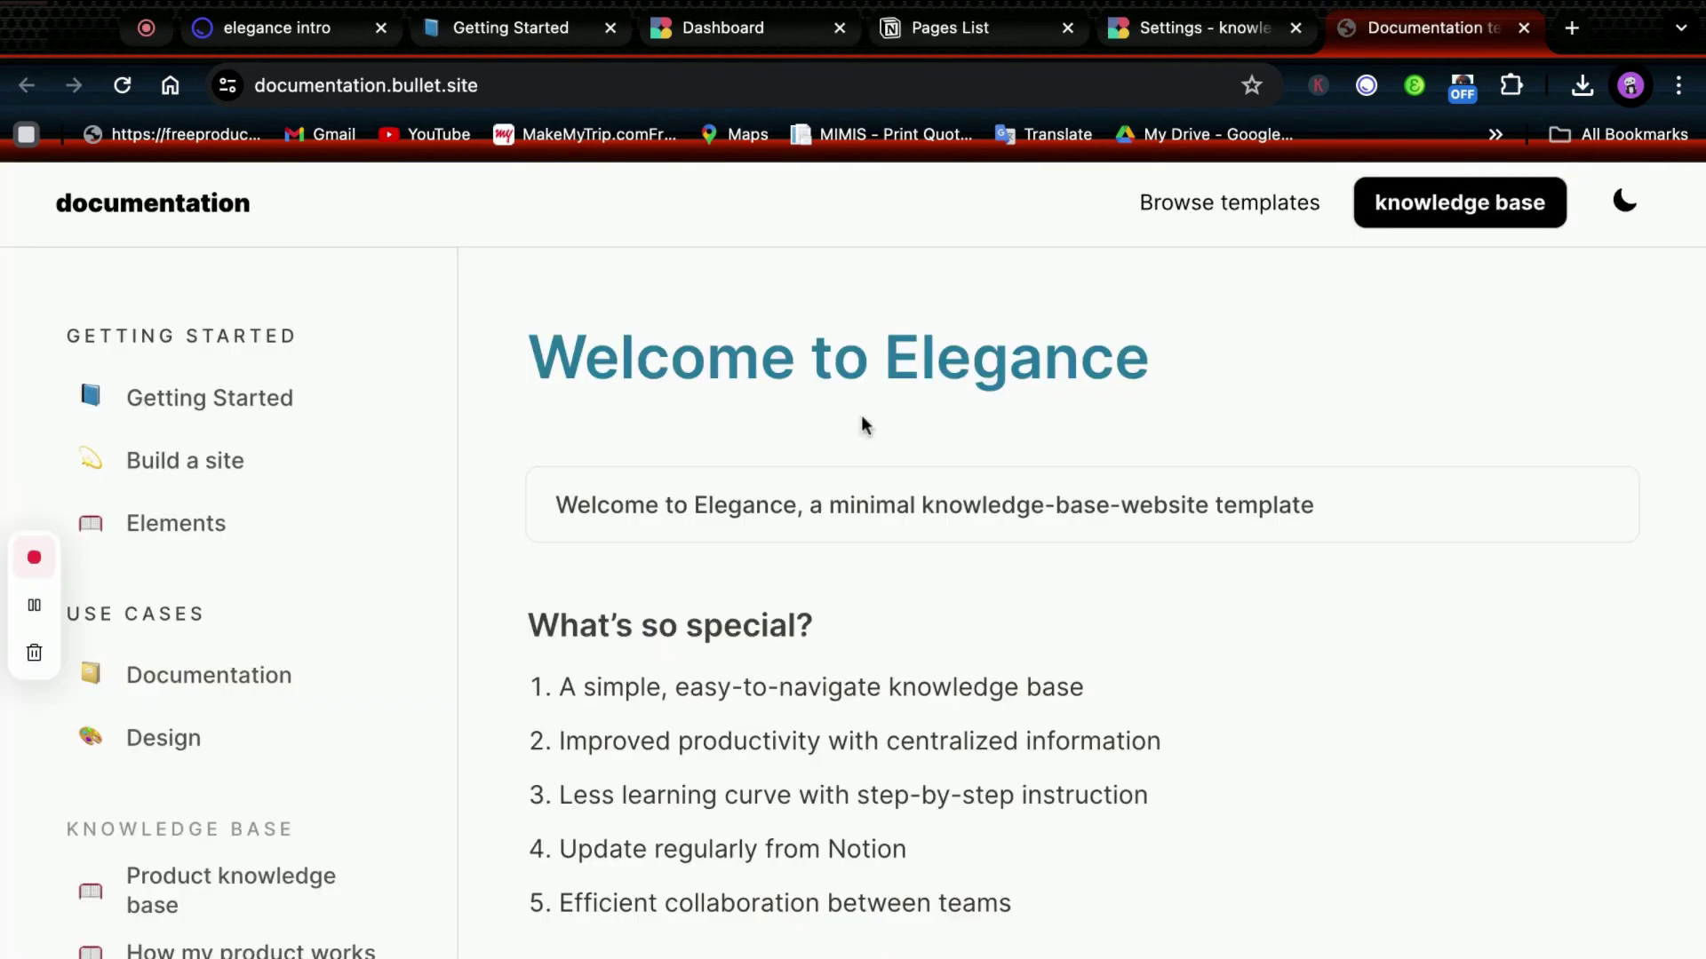
scroll(306, 571, down, 4)
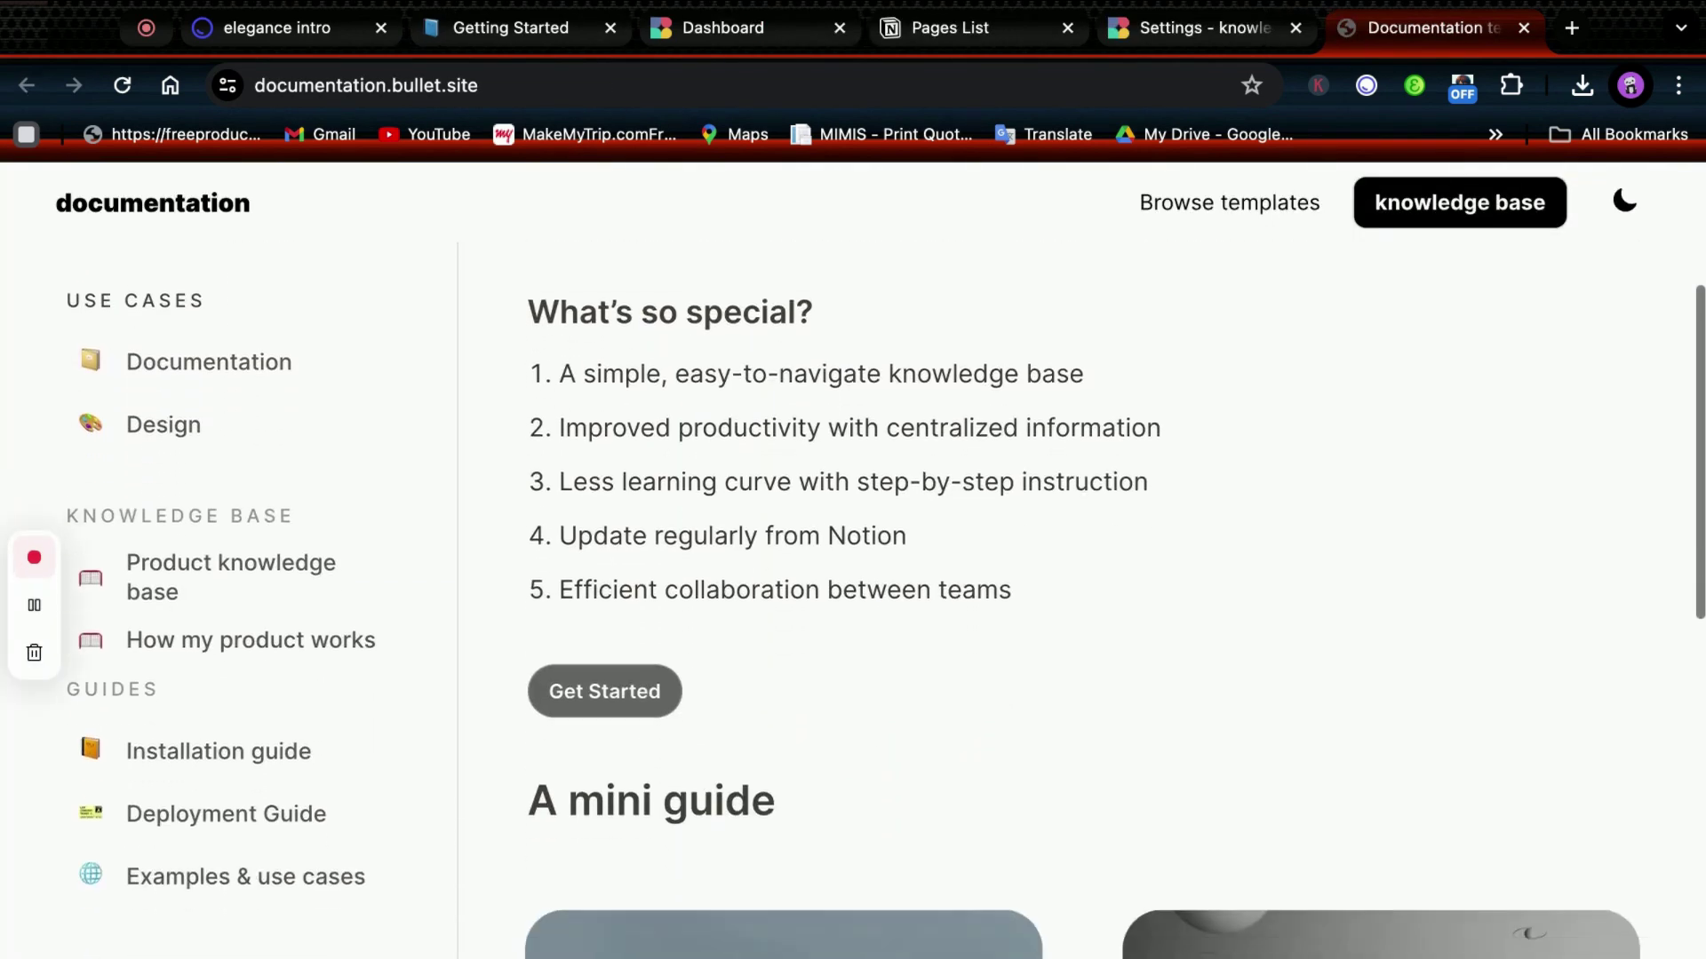